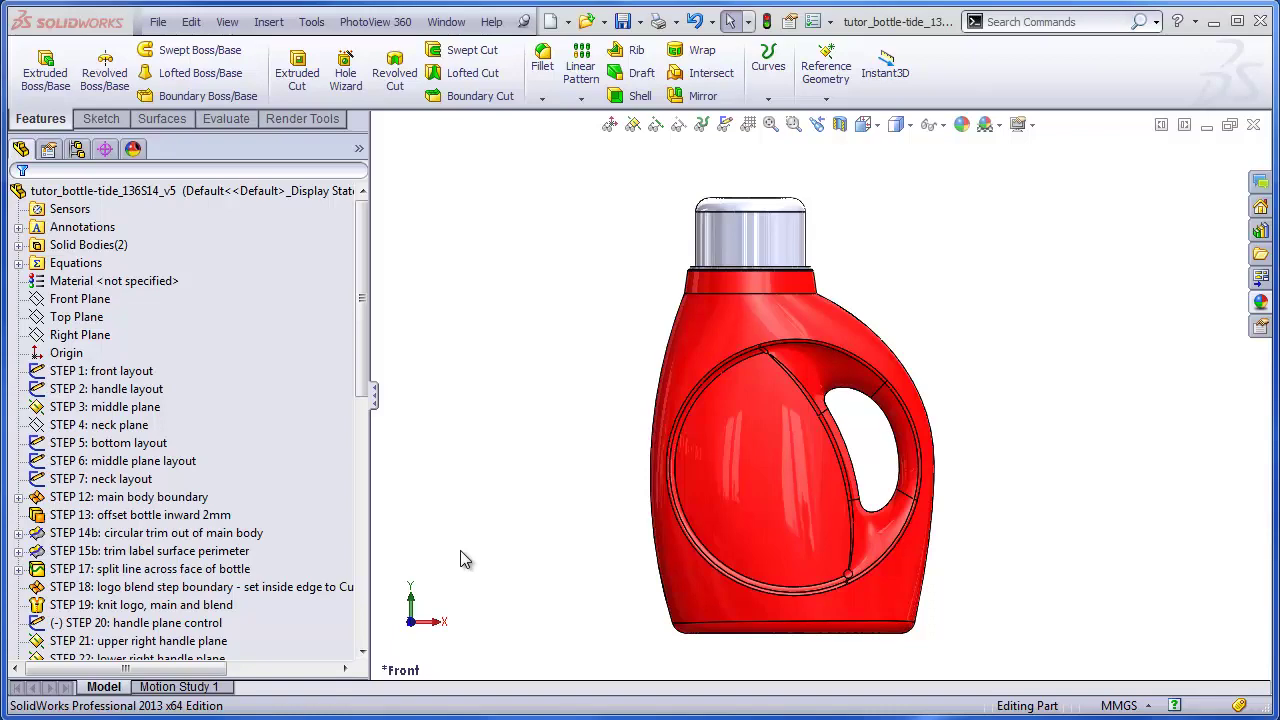
- Roll back before STEP 12, show the layout sketches, and replay STEP 12's main bottle body
{"action": "right_click", "coordinate": [150, 497]}
{"action": "left_click", "coordinate": [211, 449]}
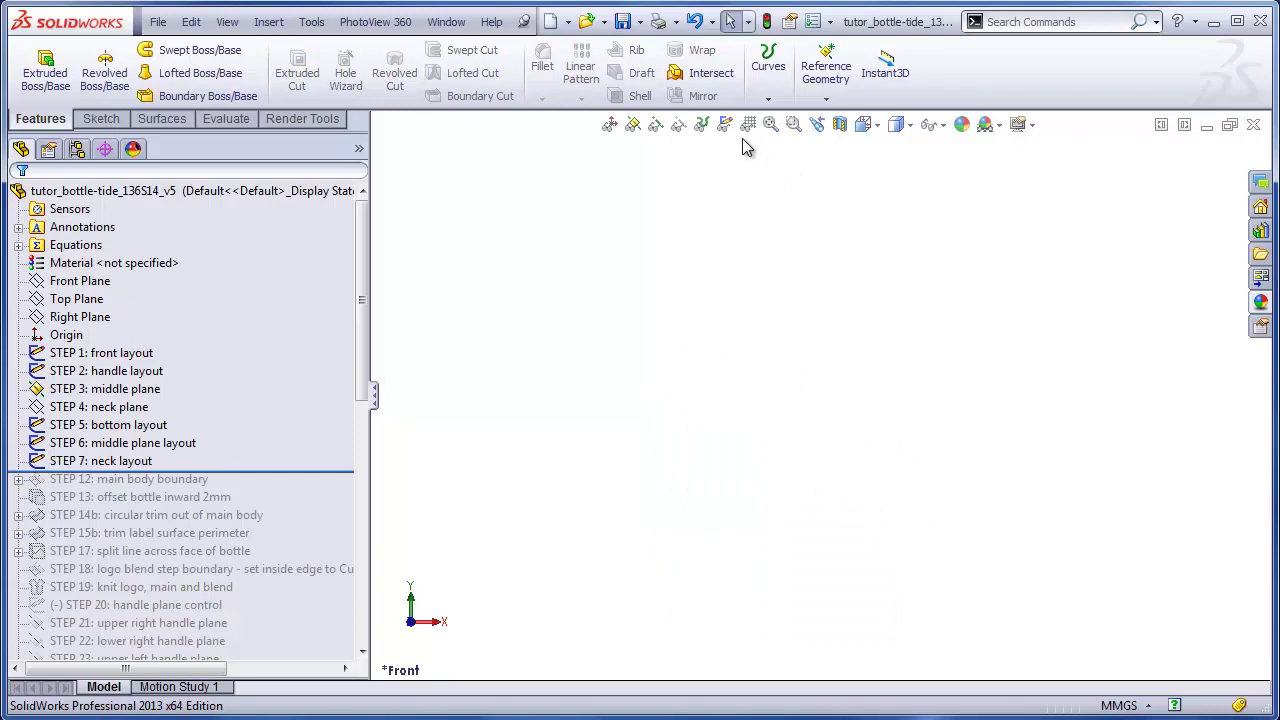
{"action": "left_click", "coordinate": [724, 124]}
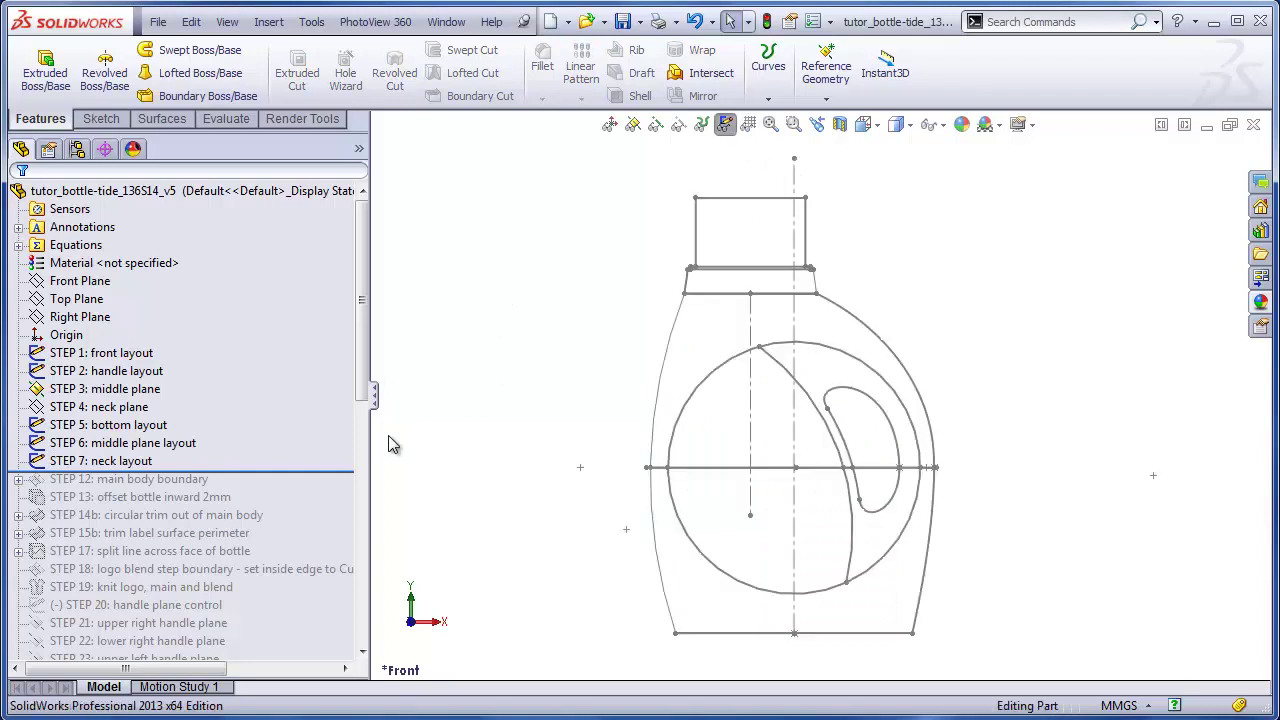
{"action": "left_click_drag", "start_coordinate": [333, 471], "coordinate": [335, 506]}
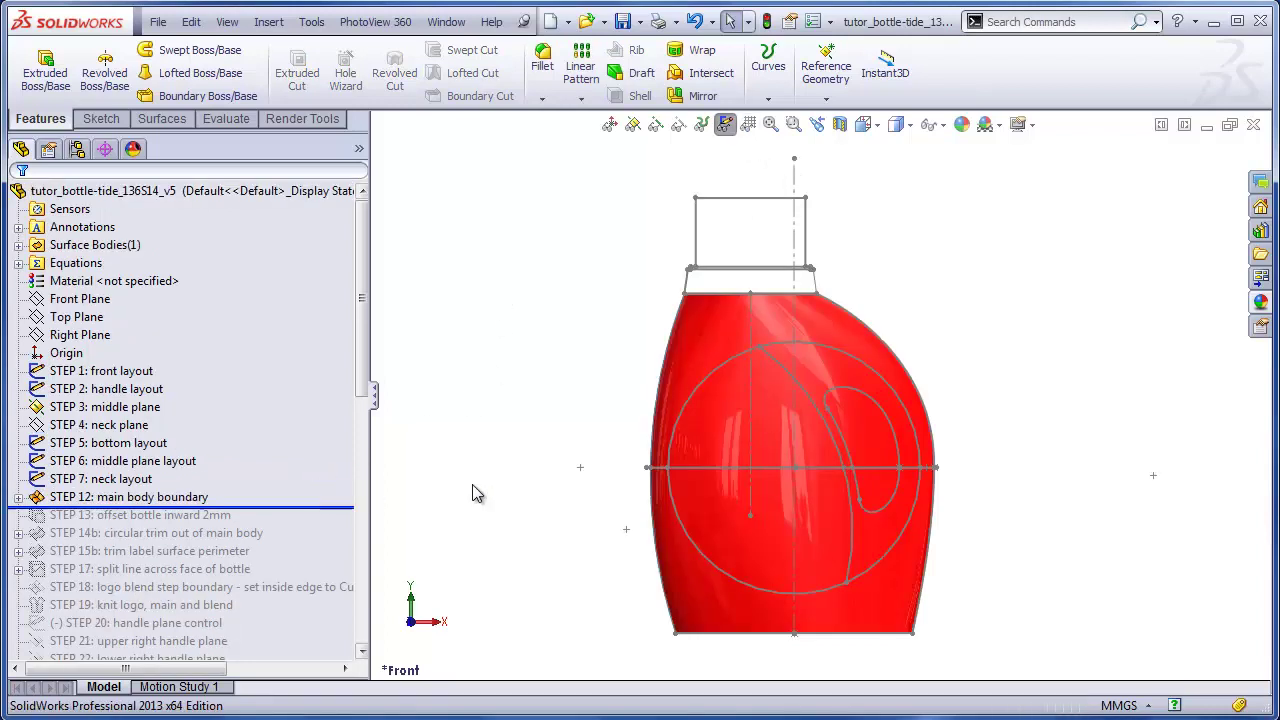
{"action": "middle_click_drag", "start_coordinate": [470, 466], "coordinate": [558, 472]}
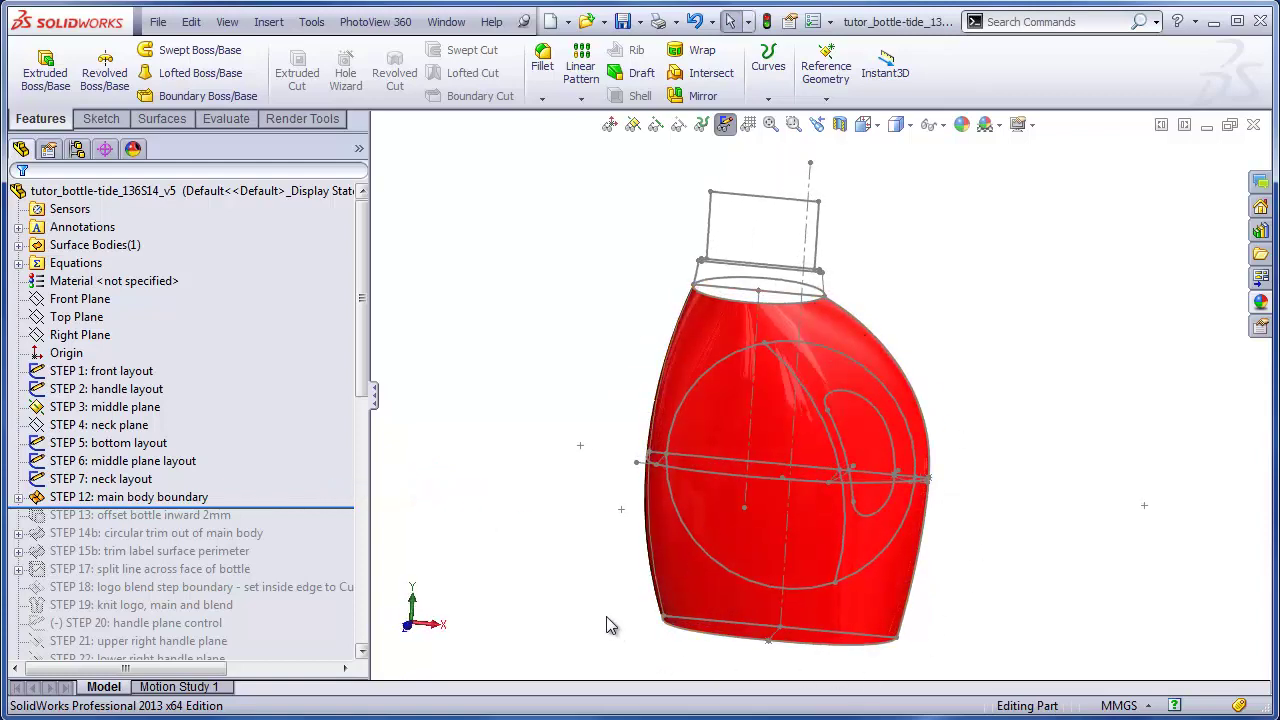
{"action": "middle_click_drag", "start_coordinate": [586, 604], "coordinate": [560, 590]}
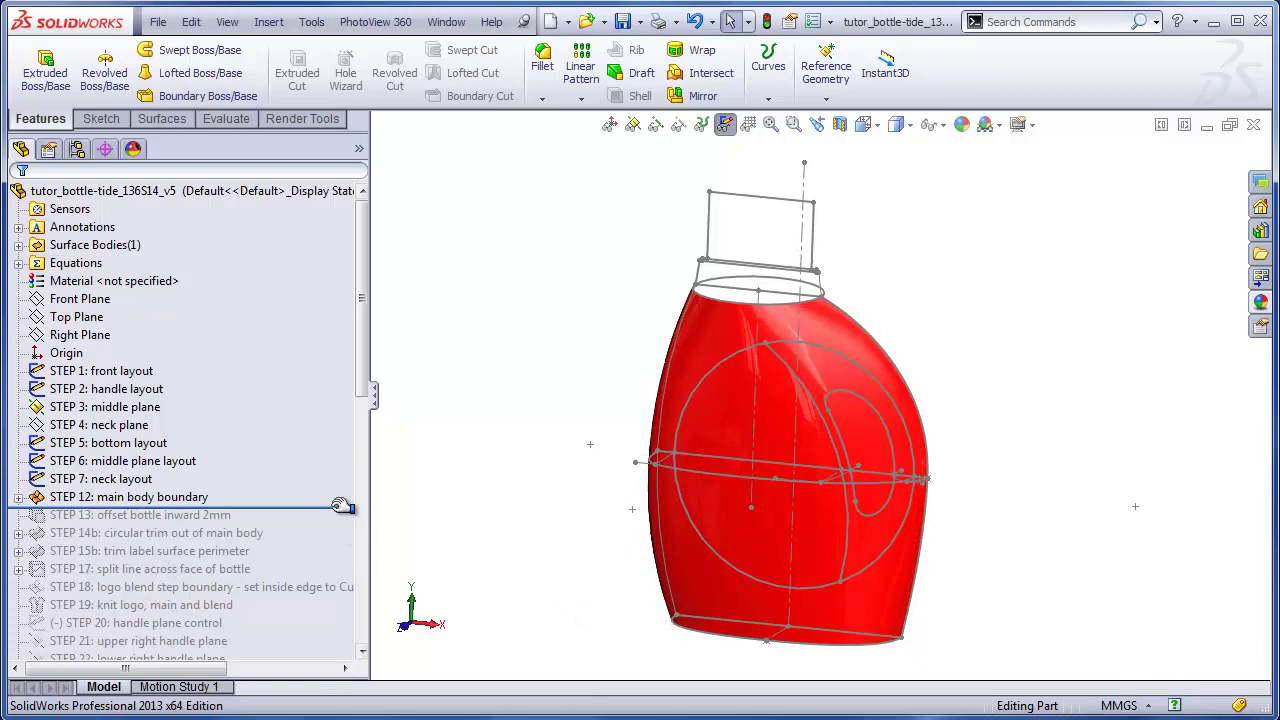
- Replay STEP 13's 2 mm inward offset, hide the layout sketches, and return to front view
{"action": "left_click_drag", "start_coordinate": [341, 508], "coordinate": [338, 525]}
{"action": "middle_click_drag", "start_coordinate": [491, 431], "coordinate": [304, 459]}
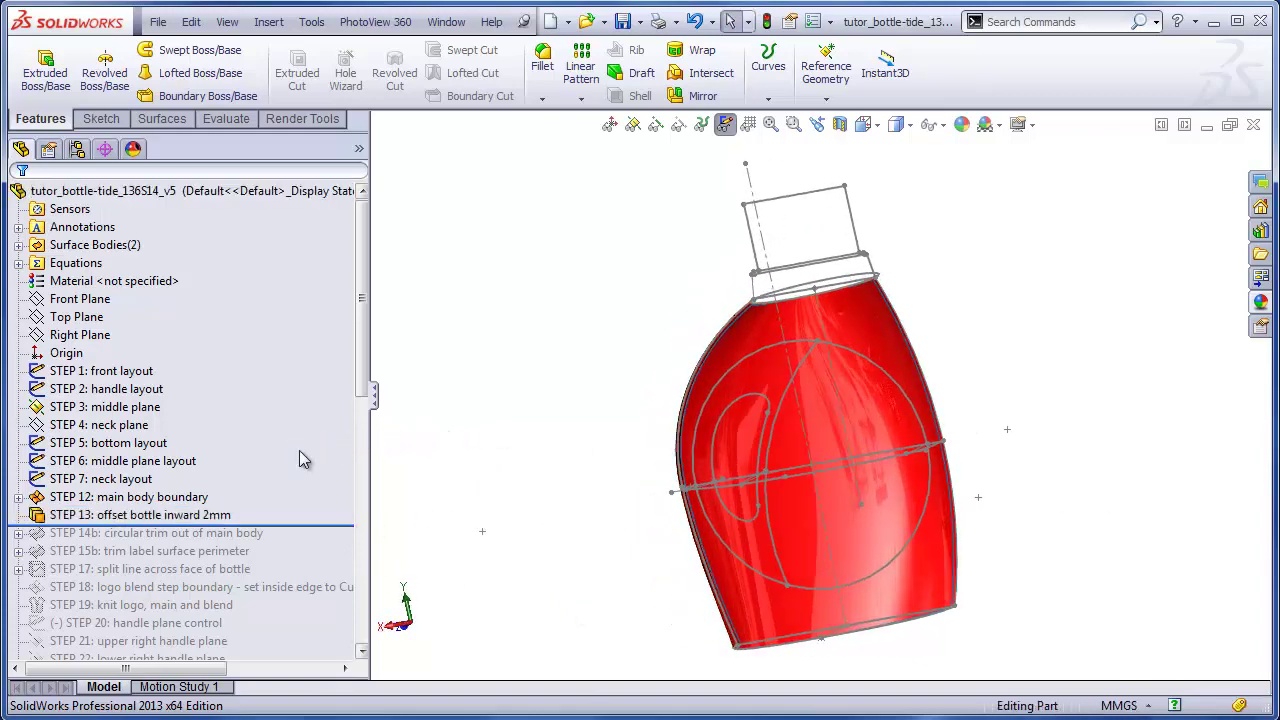
{"action": "left_click", "coordinate": [725, 124]}
{"action": "scroll", "coordinate": [765, 332], "scroll_direction": "down", "scroll_amount": 3}
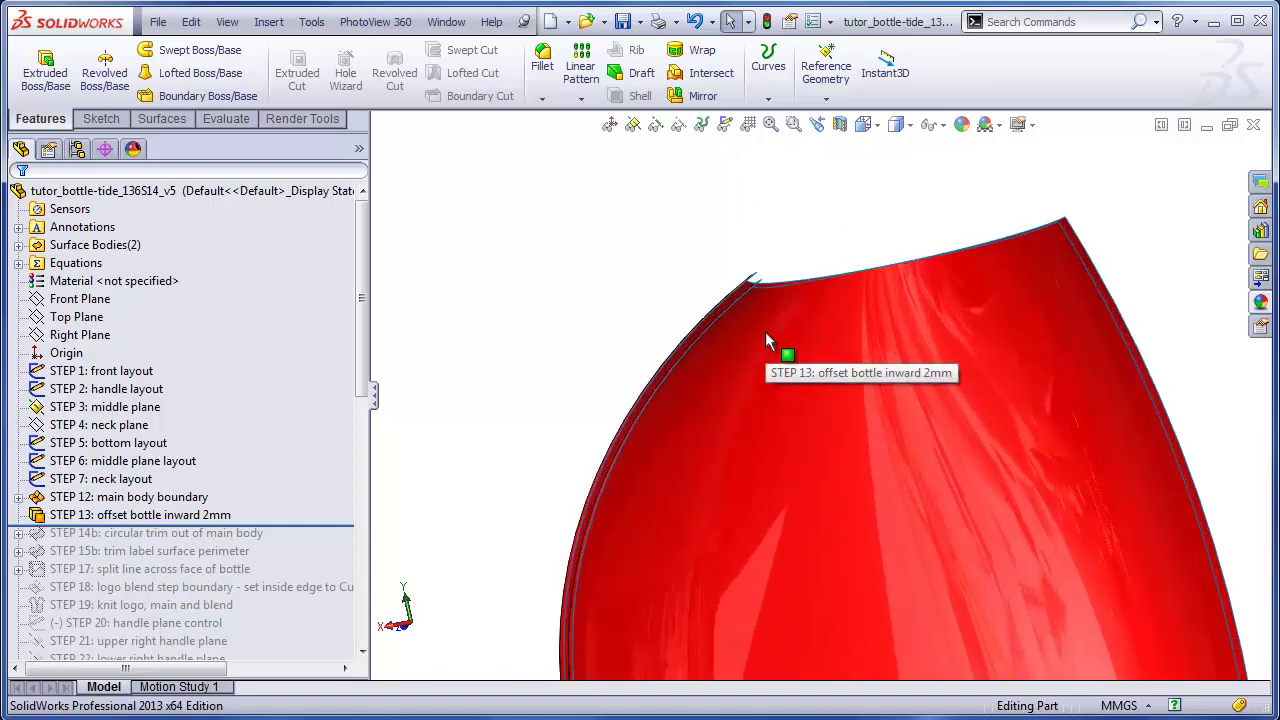
{"action": "middle_click_drag", "start_coordinate": [765, 333], "coordinate": [757, 394]}
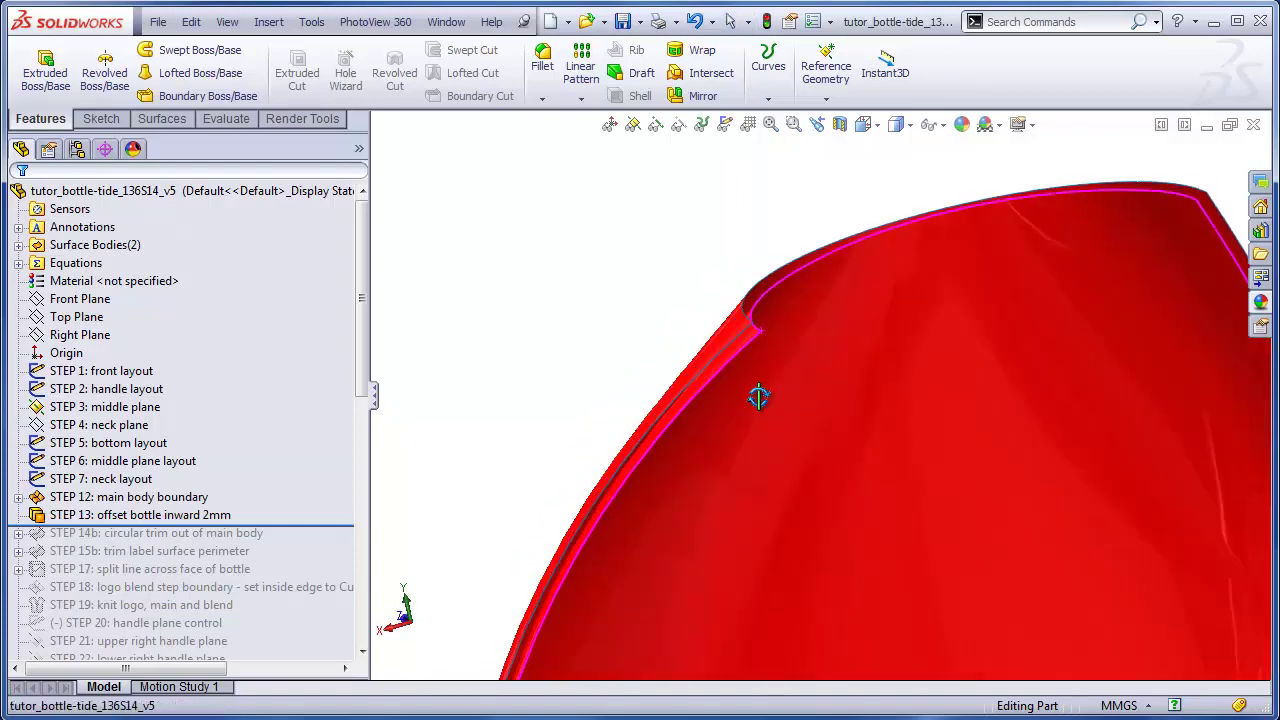
{"action": "left_click", "coordinate": [876, 126]}
{"action": "left_click", "coordinate": [886, 203]}
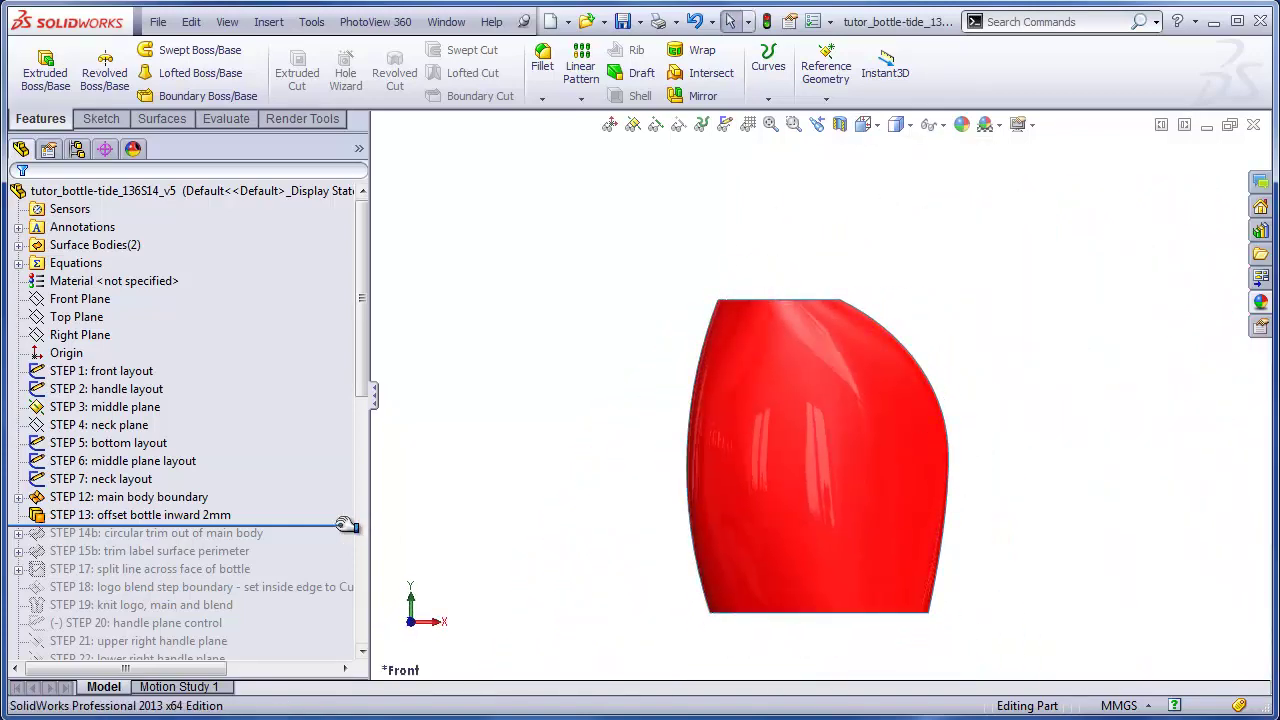
- Replay STEP 14b, the circular trim out of the main body
{"action": "left_click_drag", "start_coordinate": [345, 525], "coordinate": [336, 541]}
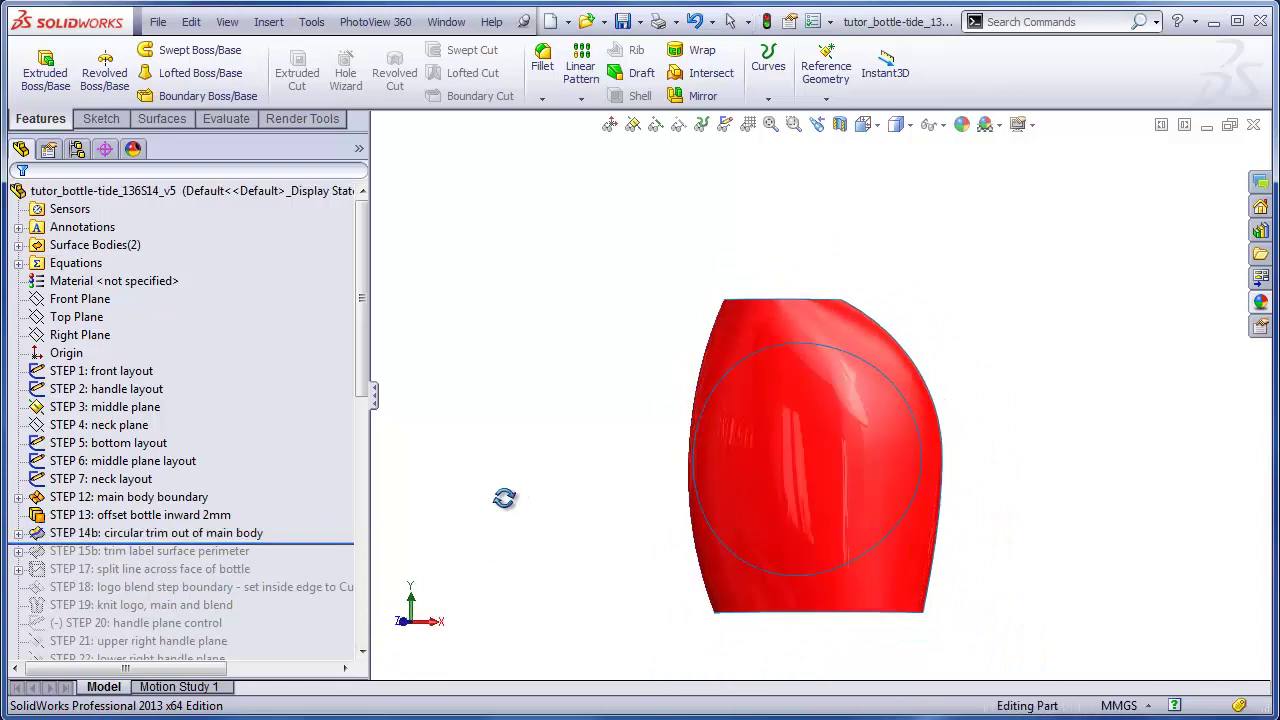
{"action": "middle_click_drag", "start_coordinate": [504, 498], "coordinate": [420, 514]}
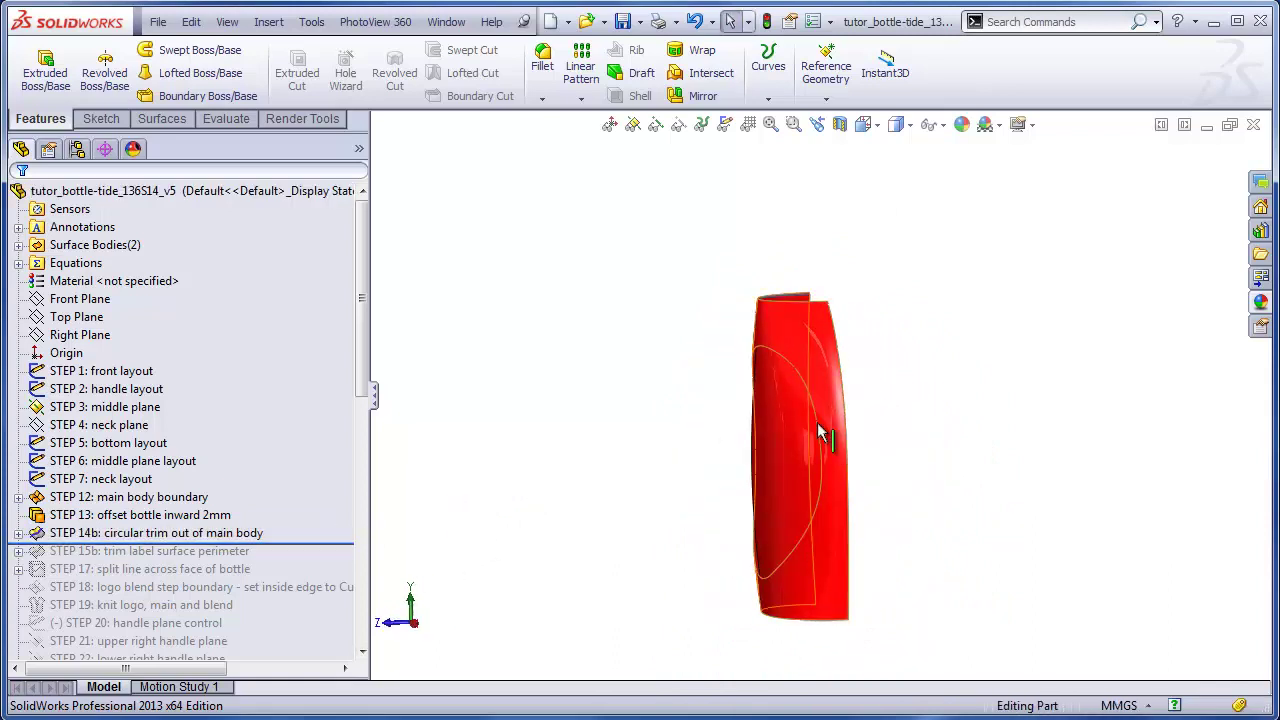
{"action": "scroll", "coordinate": [786, 380], "scroll_direction": "down", "scroll_amount": 6}
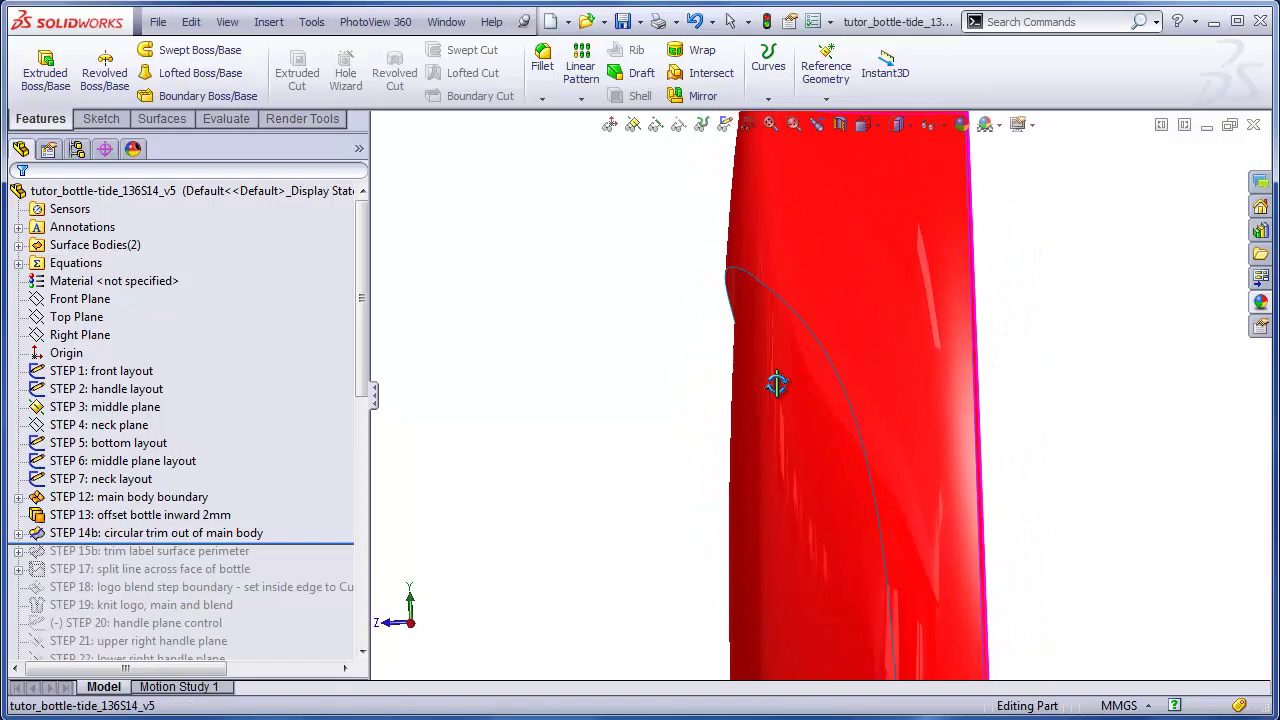
{"action": "scroll", "coordinate": [800, 450], "scroll_direction": "up", "scroll_amount": 6}
- Replay STEP 15b, the label-surface perimeter trim, and view it from the front
{"action": "left_click", "coordinate": [313, 552]}
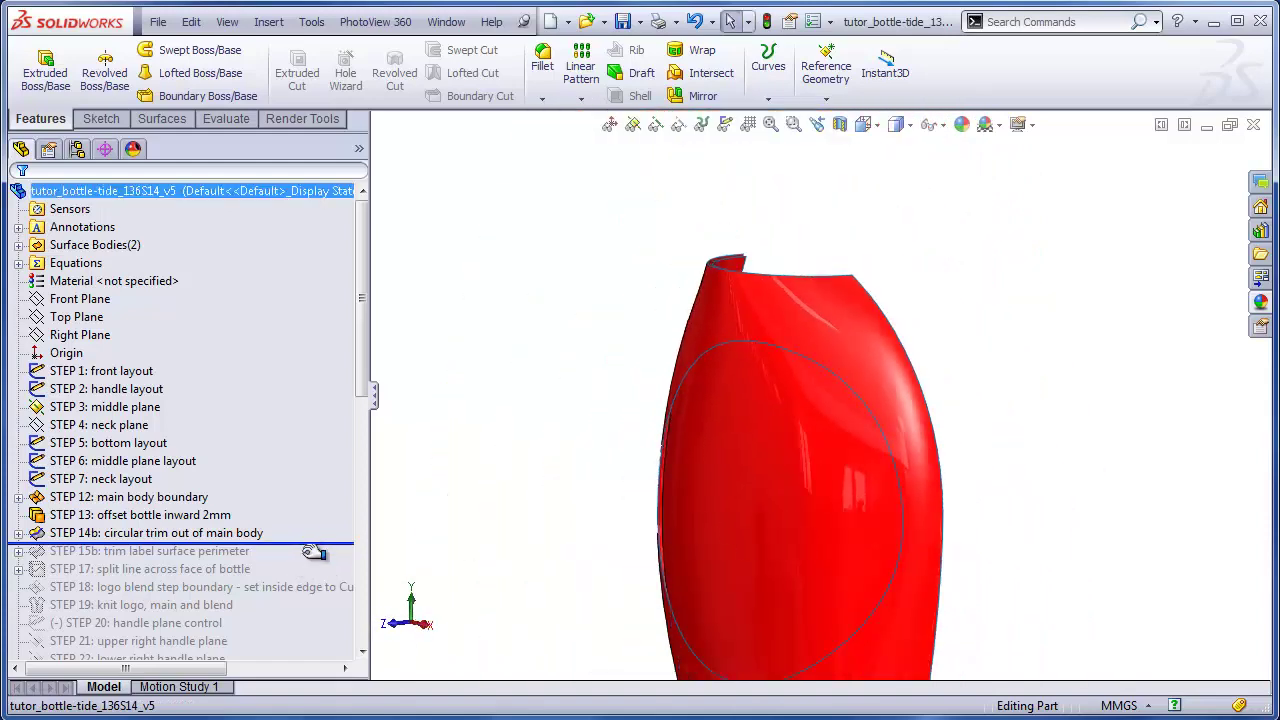
{"action": "left_click_drag", "start_coordinate": [313, 552], "coordinate": [313, 563]}
{"action": "left_click", "coordinate": [862, 124]}
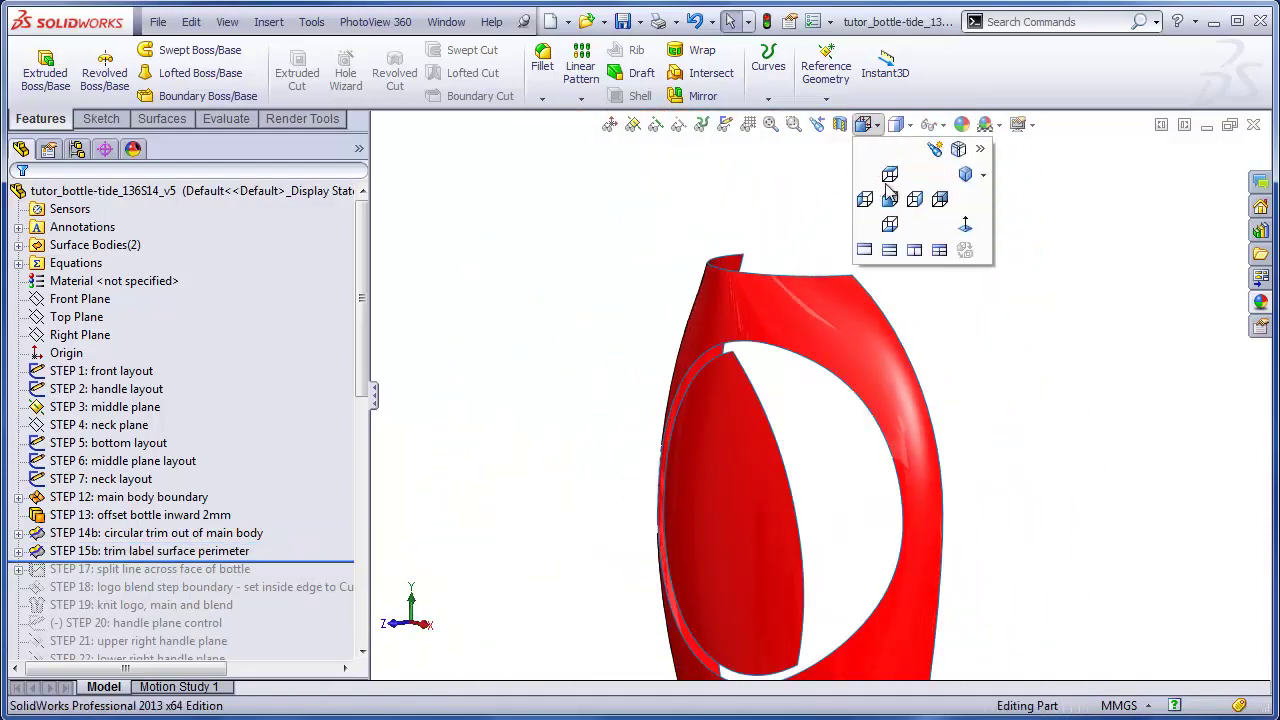
{"action": "left_click", "coordinate": [888, 195]}
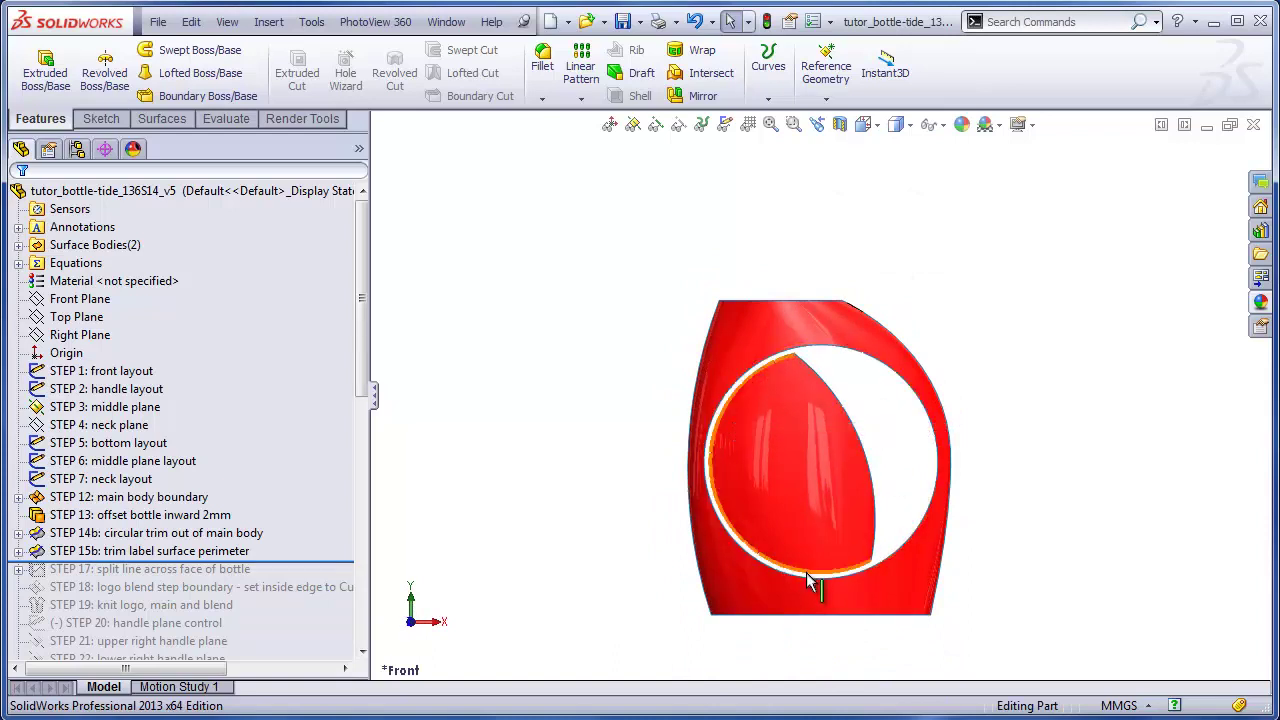
{"action": "scroll", "coordinate": [880, 560], "scroll_direction": "down", "scroll_amount": 4}
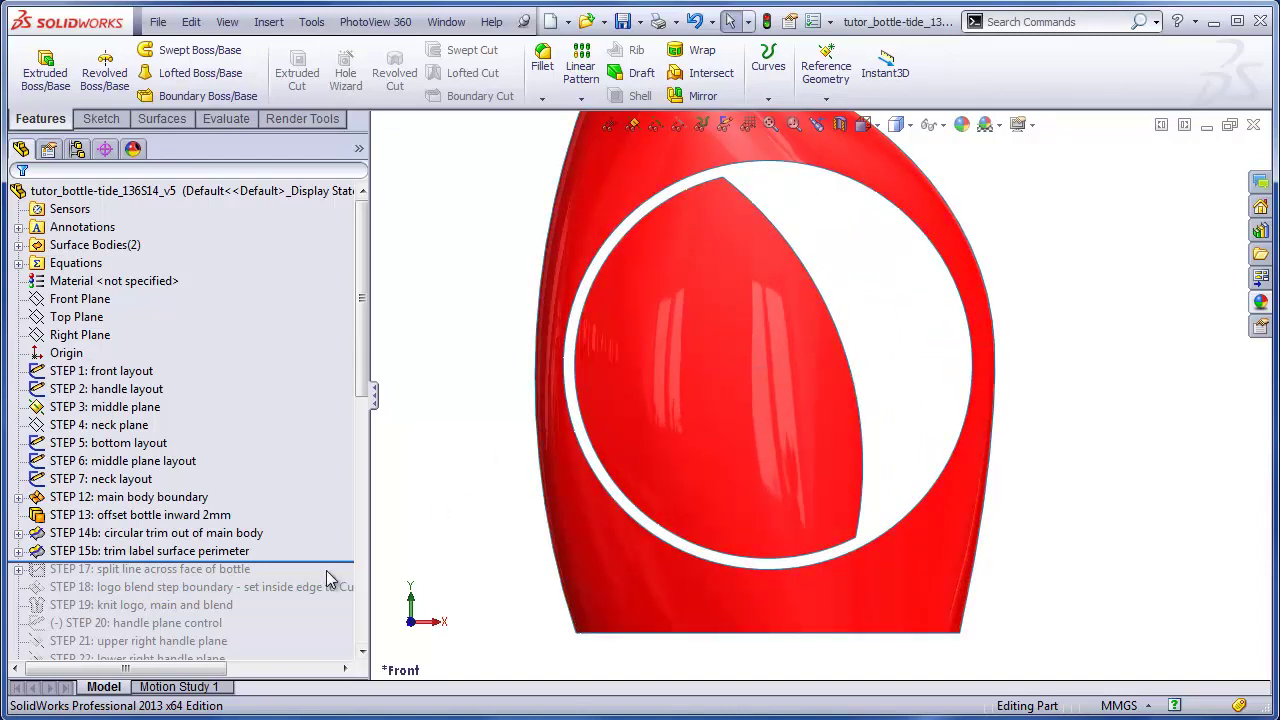
- Replay the STEP 17 split line and the STEP 18 logo blend step boundary surface
{"action": "left_click_drag", "start_coordinate": [335, 562], "coordinate": [335, 578]}
{"action": "scroll", "coordinate": [566, 463], "scroll_direction": "up", "scroll_amount": 3}
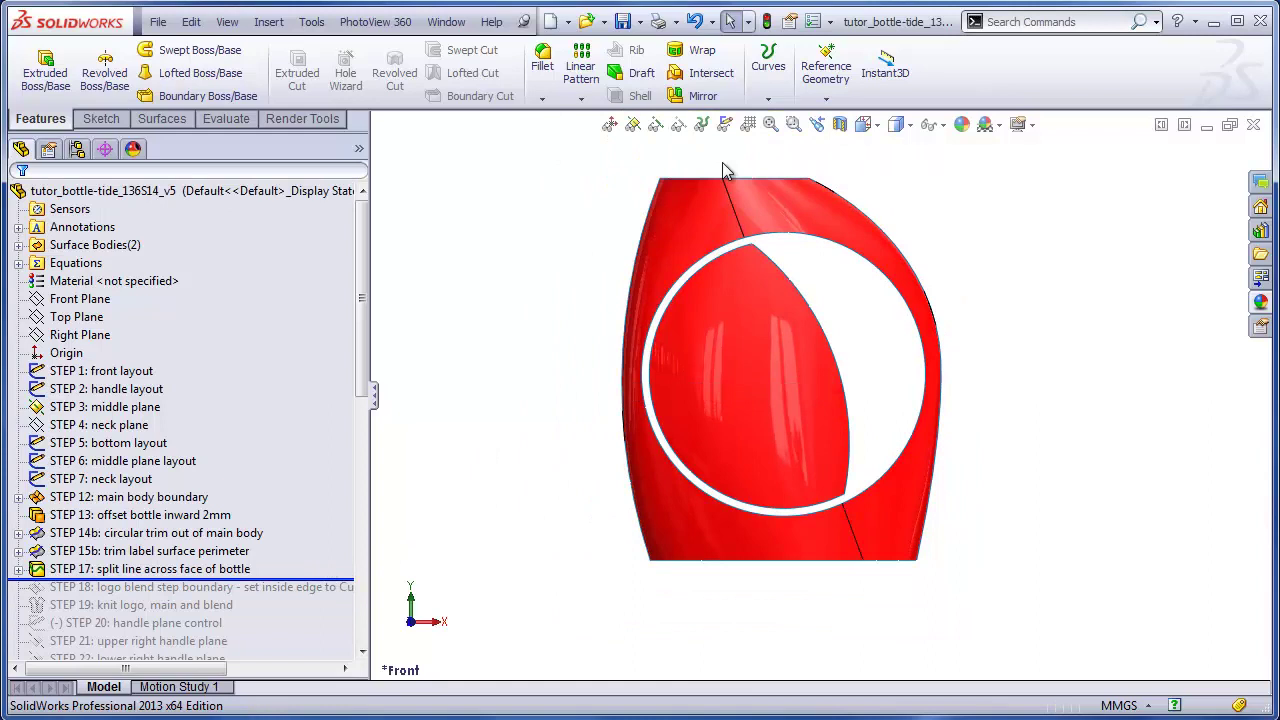
{"action": "scroll", "coordinate": [800, 300], "scroll_direction": "down", "scroll_amount": 2}
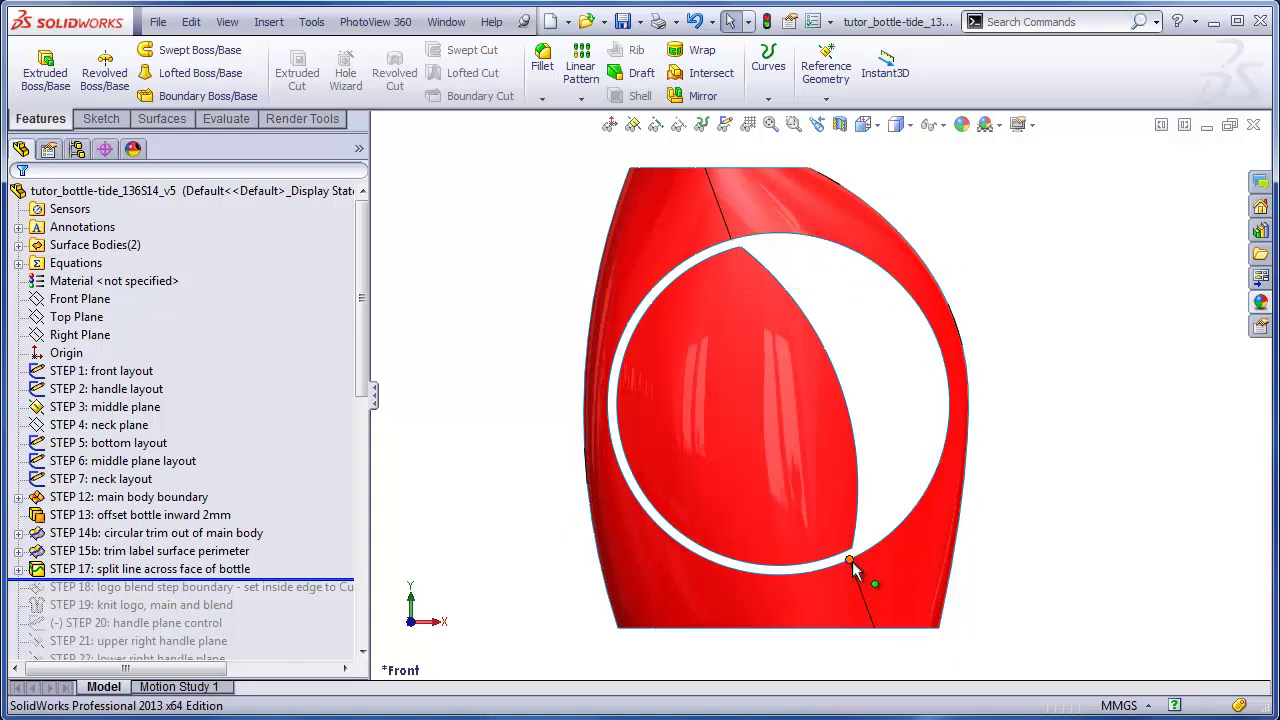
{"action": "left_click", "coordinate": [80, 572]}
{"action": "left_click_drag", "start_coordinate": [80, 579], "coordinate": [80, 597]}
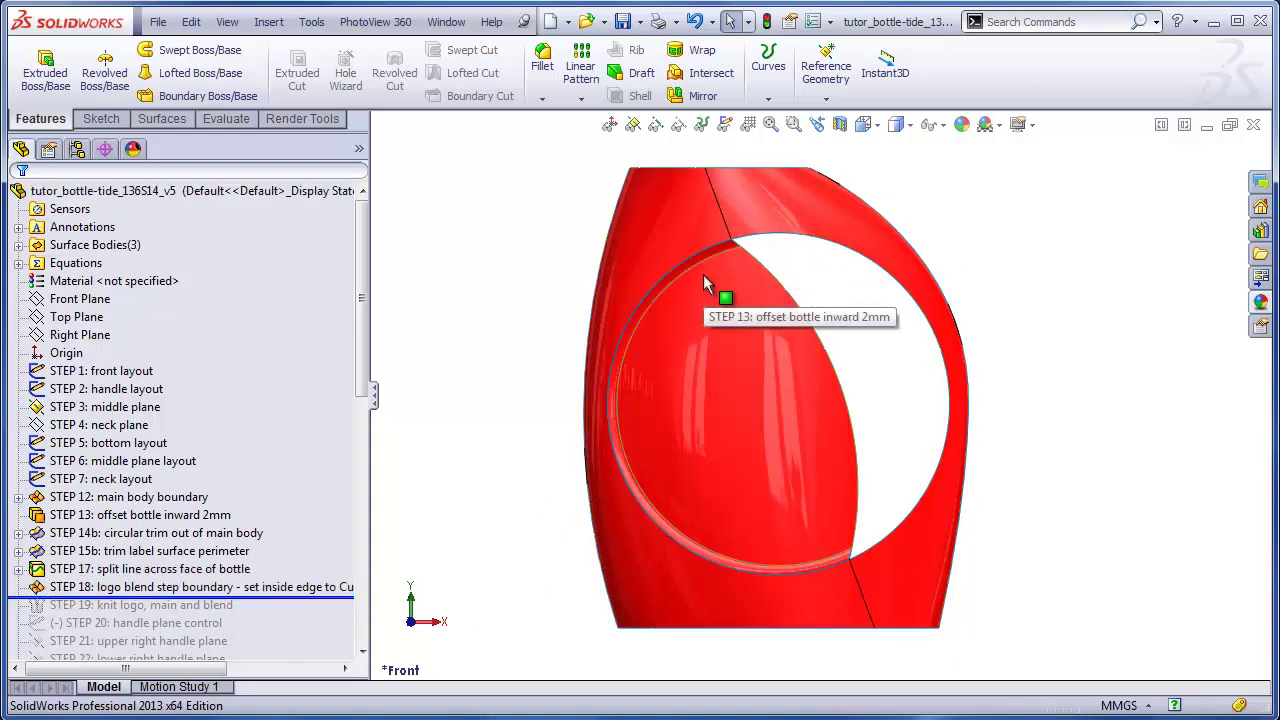
{"action": "middle_click_drag", "start_coordinate": [704, 274], "coordinate": [596, 327]}
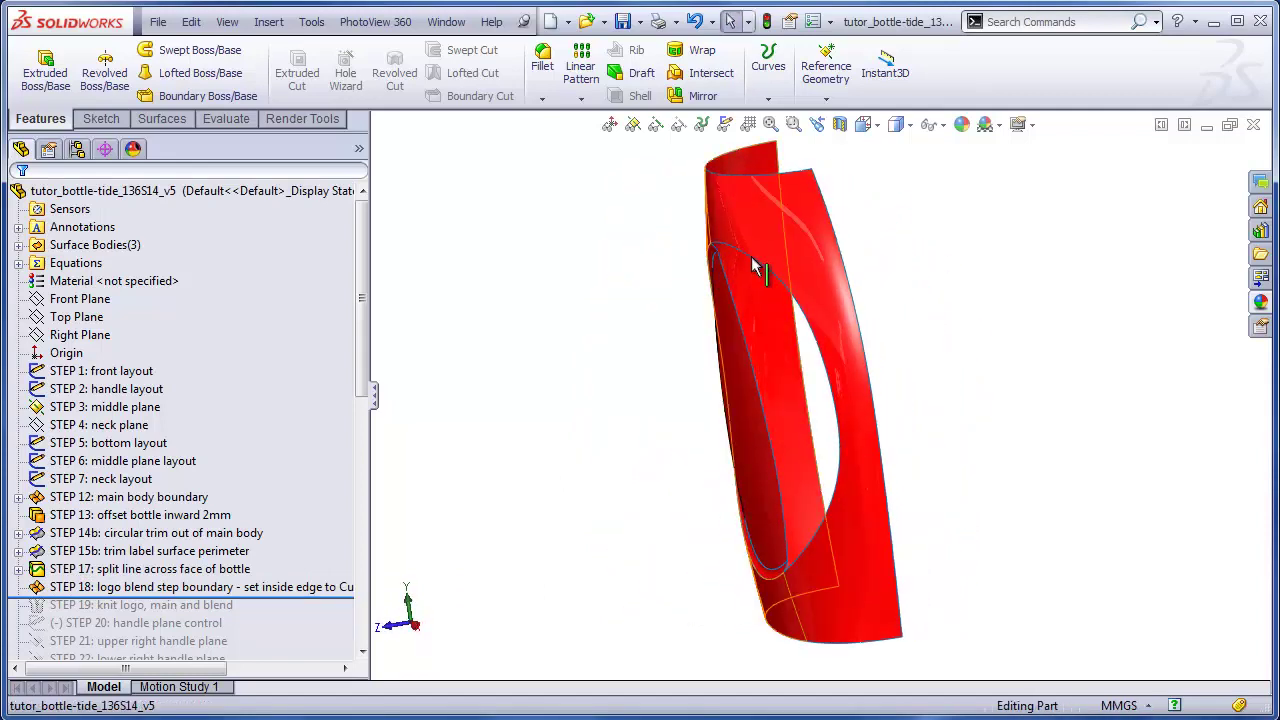
{"action": "scroll", "coordinate": [705, 345], "scroll_direction": "down", "scroll_amount": 3}
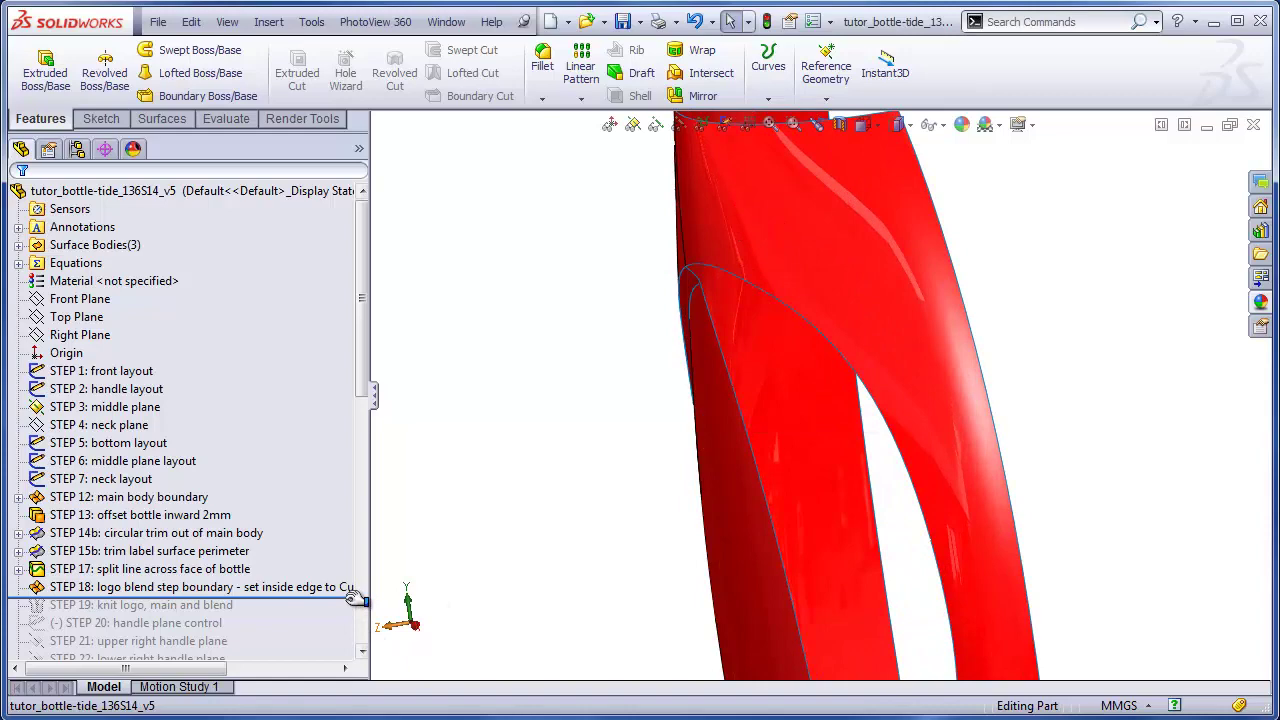
- Replay the STEP 19 knit, then roll the part back to just after STEP 7
{"action": "left_click_drag", "start_coordinate": [350, 597], "coordinate": [350, 615]}
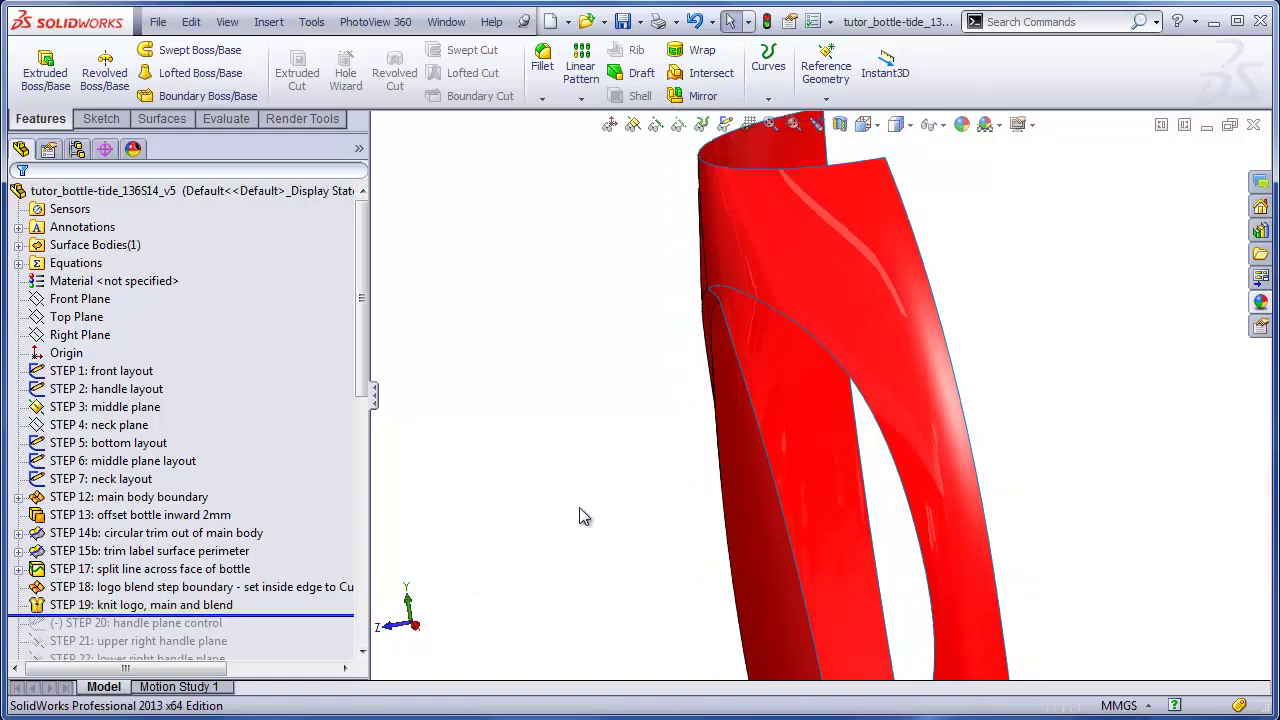
{"action": "middle_click_drag", "start_coordinate": [580, 517], "coordinate": [668, 491]}
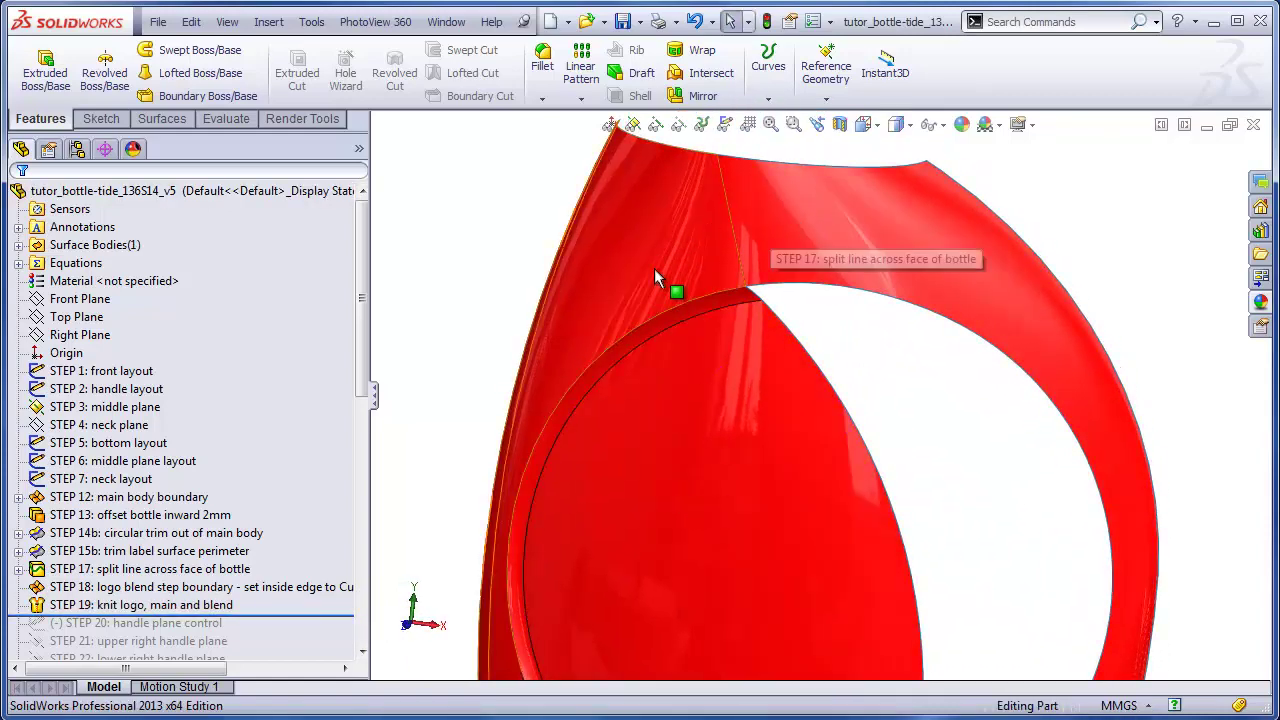
{"action": "left_click", "coordinate": [407, 547]}
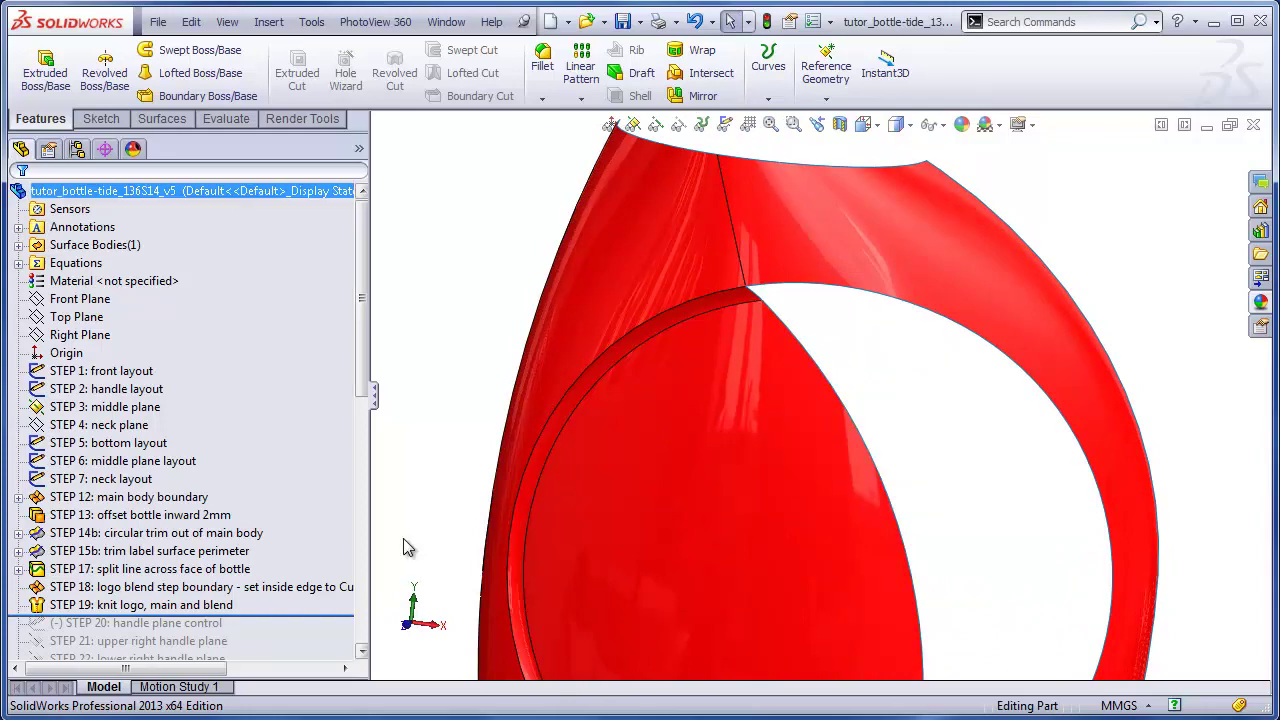
{"action": "left_click", "coordinate": [85, 612]}
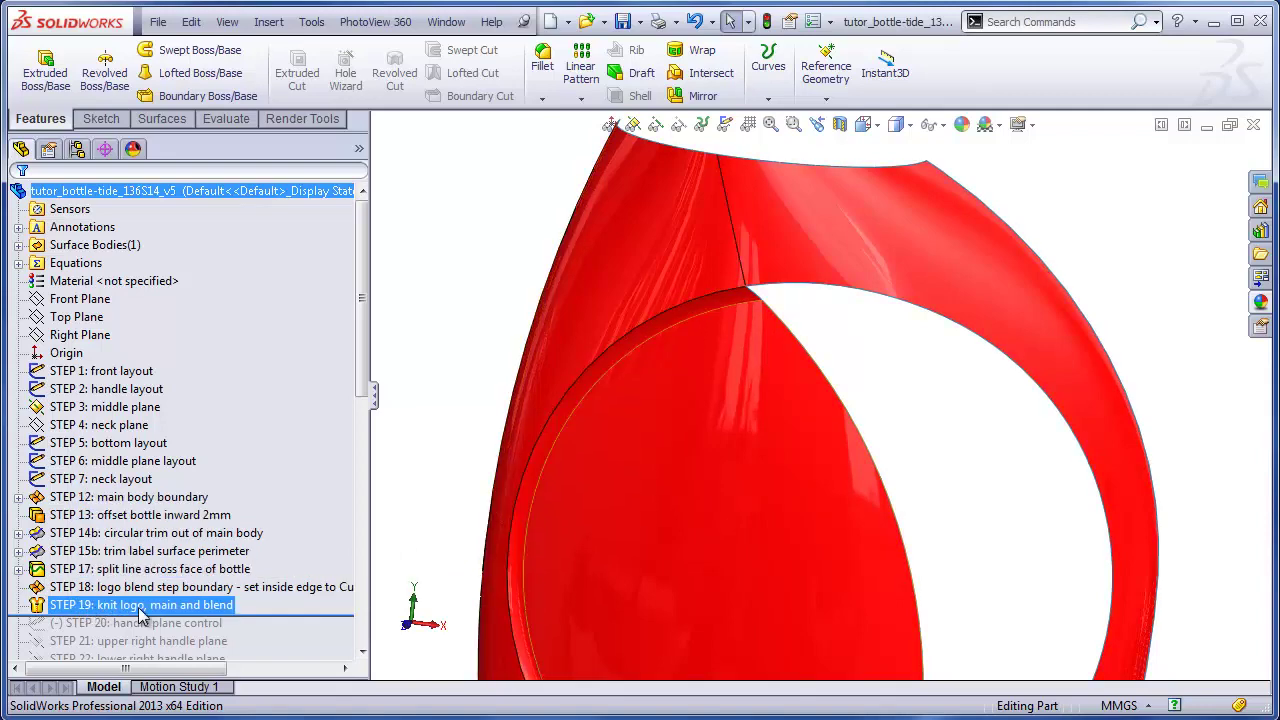
{"action": "left_click", "coordinate": [315, 613]}
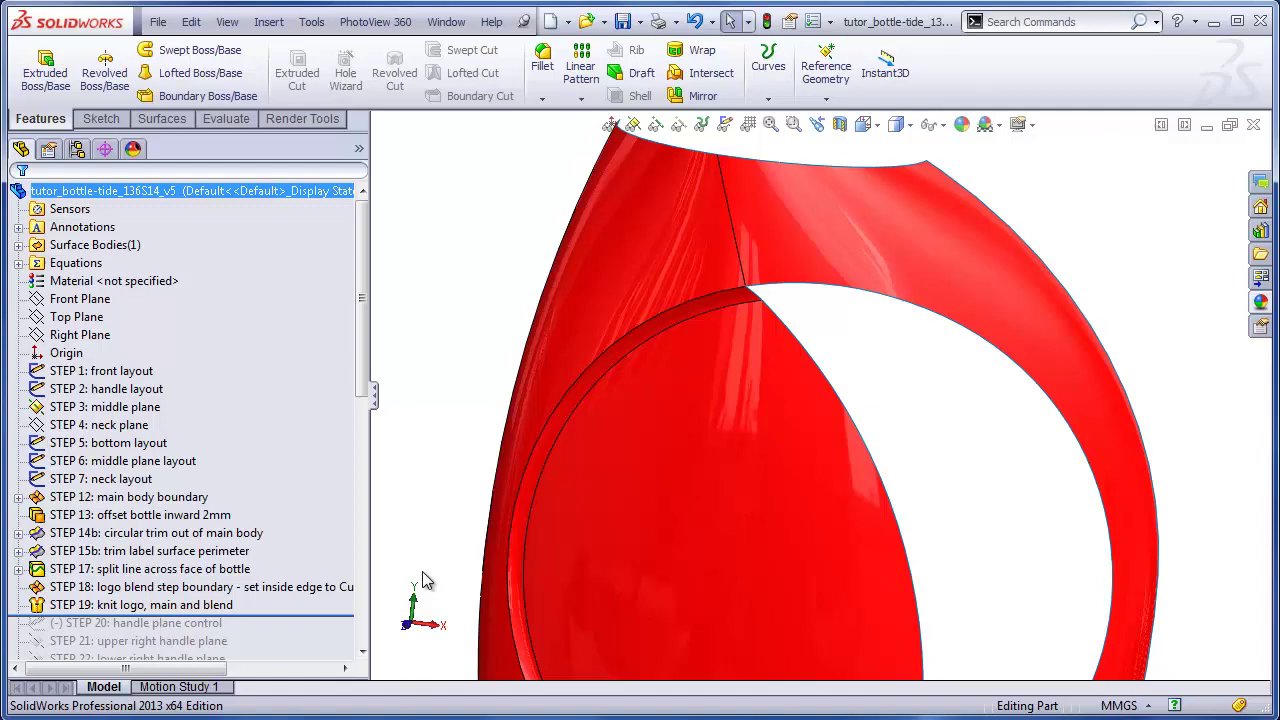
{"action": "left_click_drag", "start_coordinate": [345, 616], "coordinate": [310, 502]}
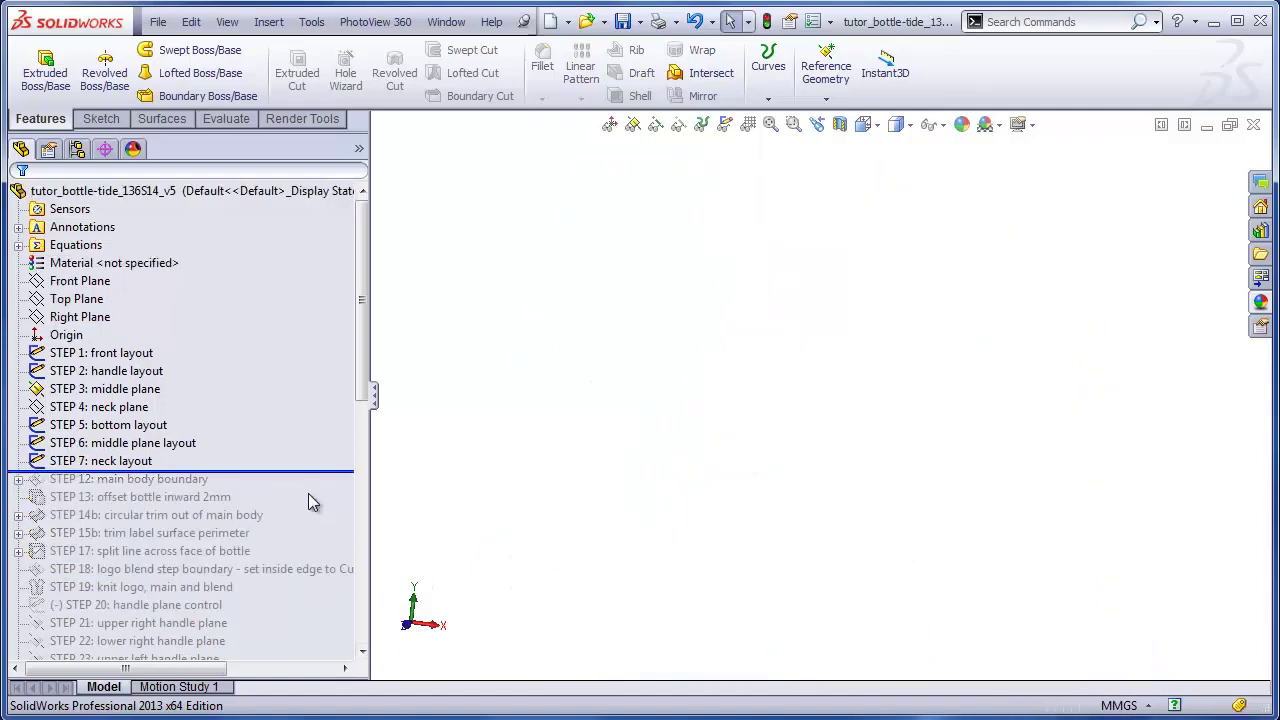
- Show the STEP 1–7 layout sketches in a three-quarter view and select the large layout circle
{"action": "left_click", "coordinate": [724, 124]}
{"action": "mouse_move", "coordinate": [894, 514]}
{"action": "middle_mouse_down"}
{"action": "mouse_move", "coordinate": [870, 505]}
{"action": "mouse_move", "coordinate": [846, 531]}
{"action": "mouse_move", "coordinate": [830, 520]}
{"action": "middle_mouse_up"}
{"action": "scroll", "coordinate": [925, 480], "scroll_direction": "down", "scroll_amount": 3}
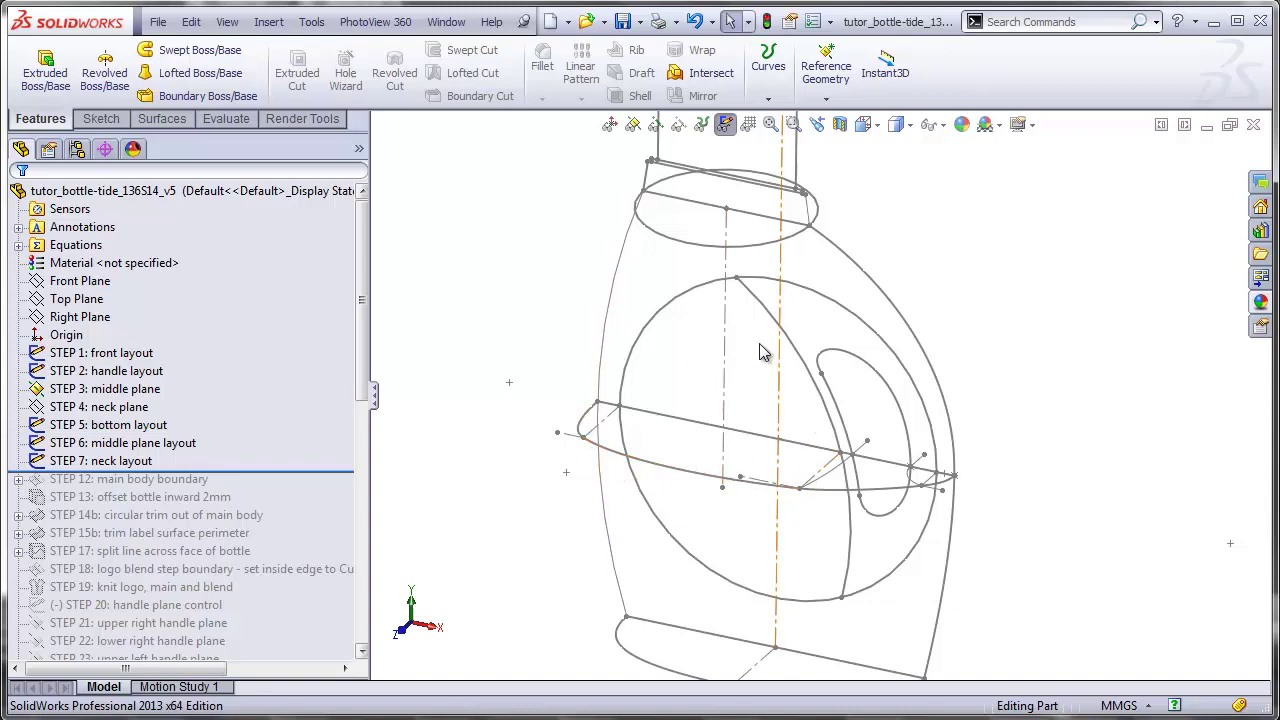
{"action": "left_click", "coordinate": [931, 488]}
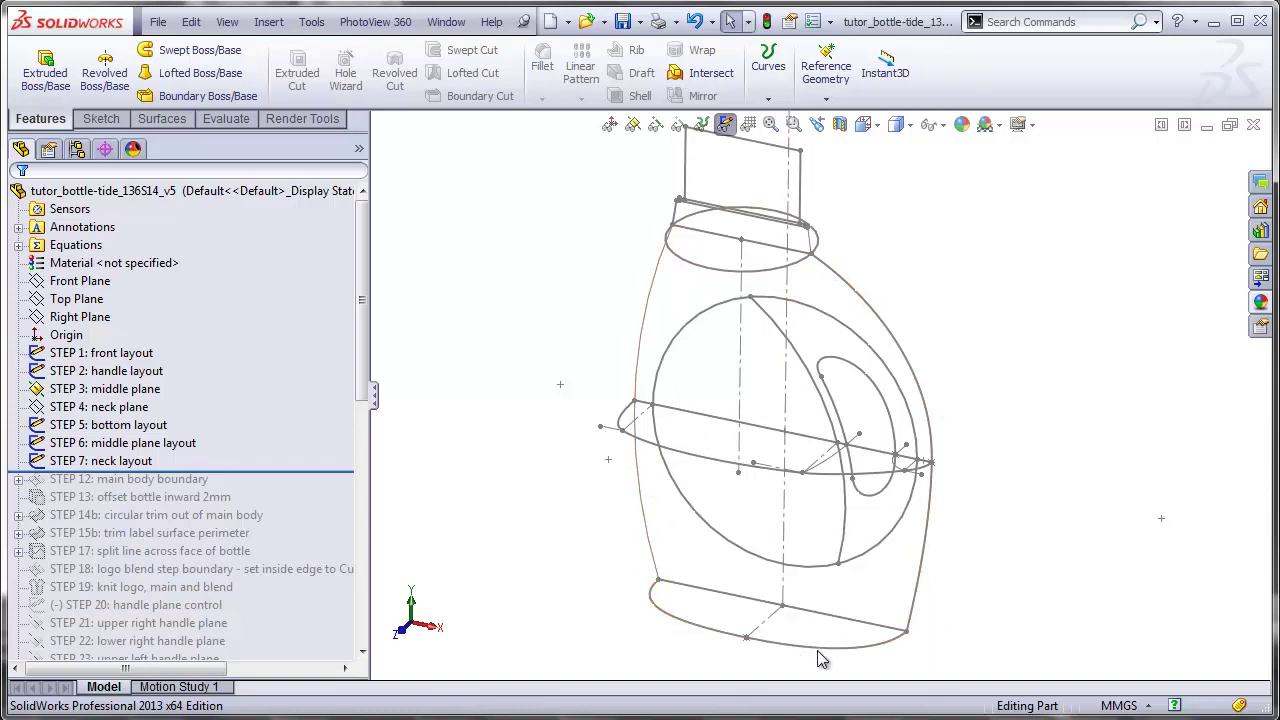
- Sketch on the Top Plane, convert the bottom layout arc, and exit Sketch1
{"action": "left_click", "coordinate": [76, 299]}
{"action": "left_click", "coordinate": [101, 118]}
{"action": "left_click", "coordinate": [38, 62]}
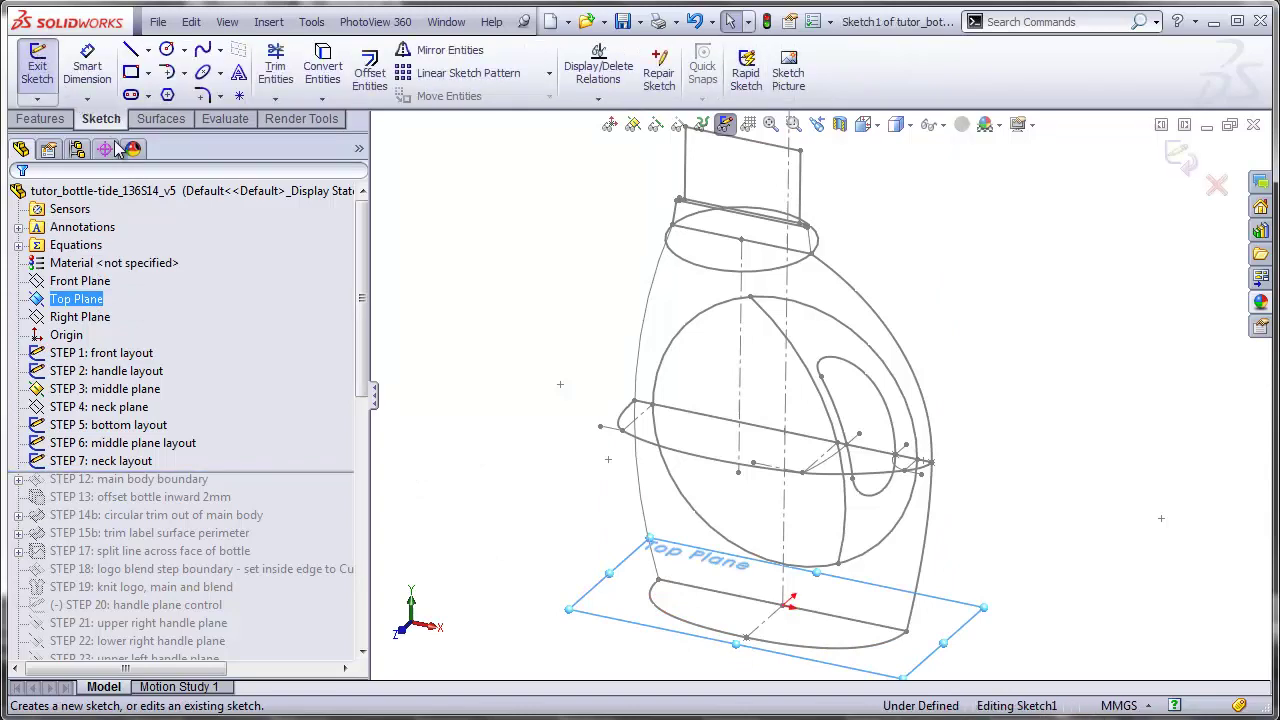
{"action": "left_click", "coordinate": [658, 609]}
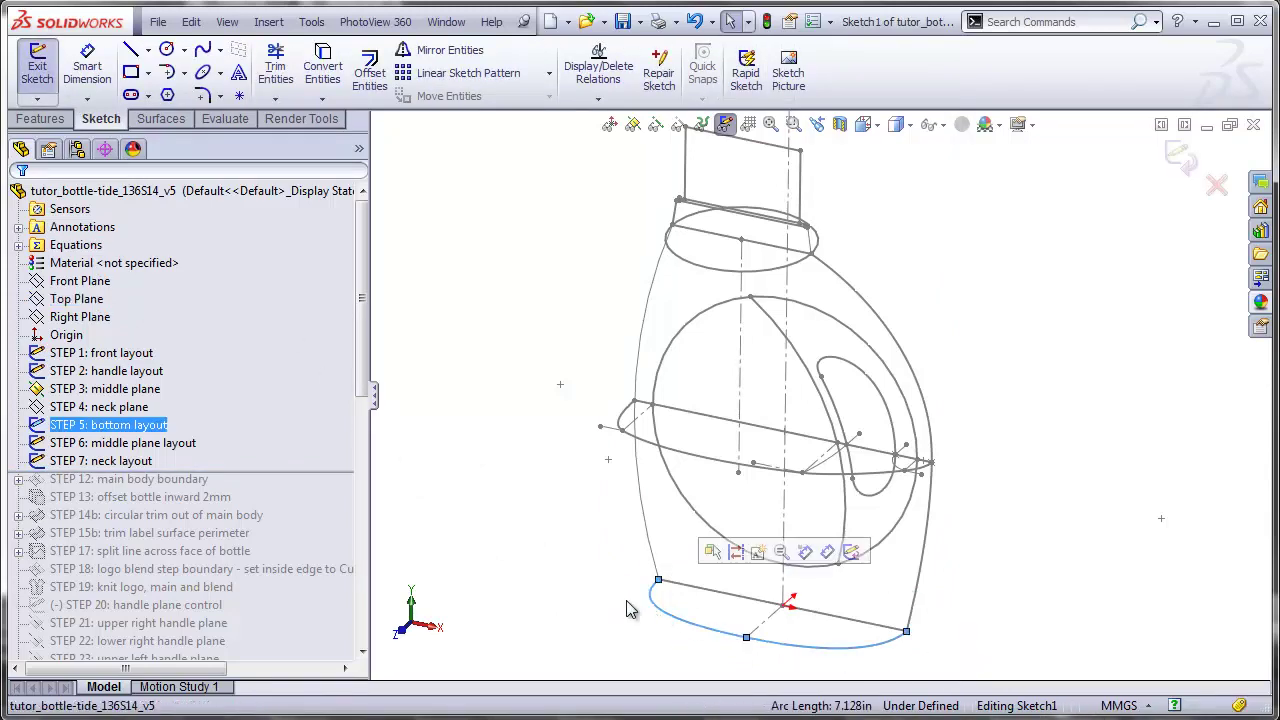
{"action": "left_click", "coordinate": [322, 70]}
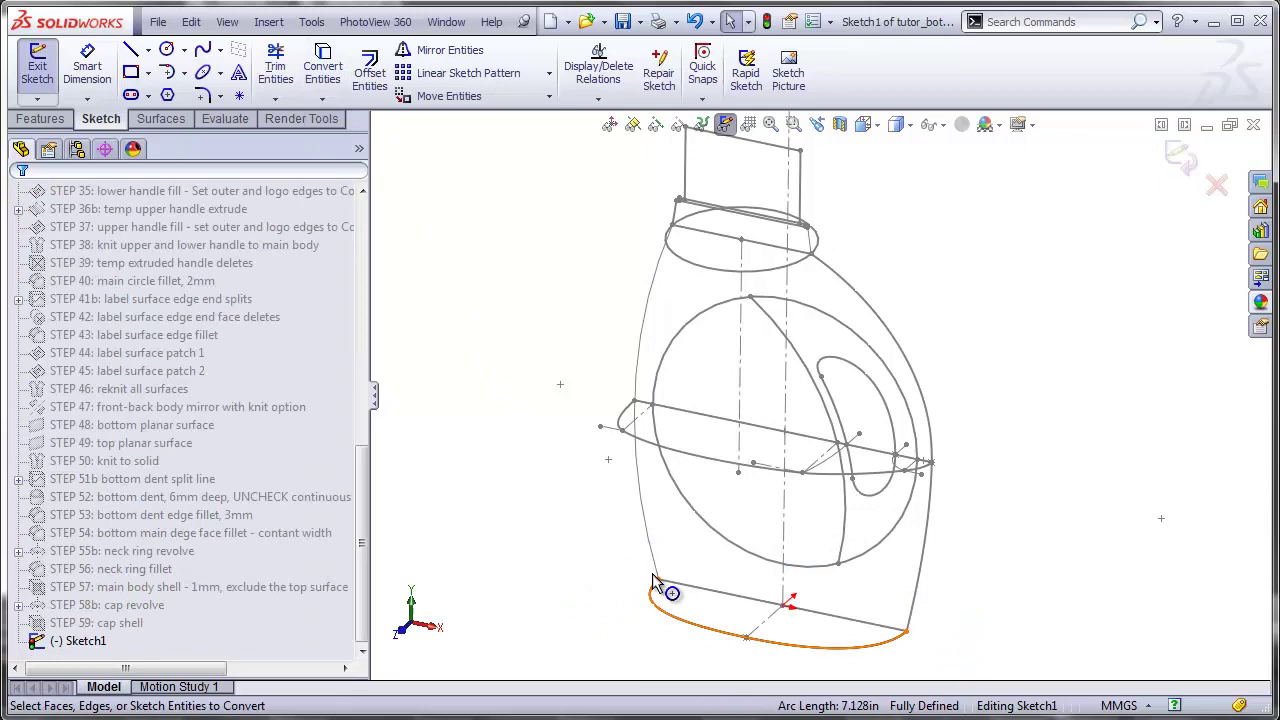
{"action": "left_click", "coordinate": [1180, 156]}
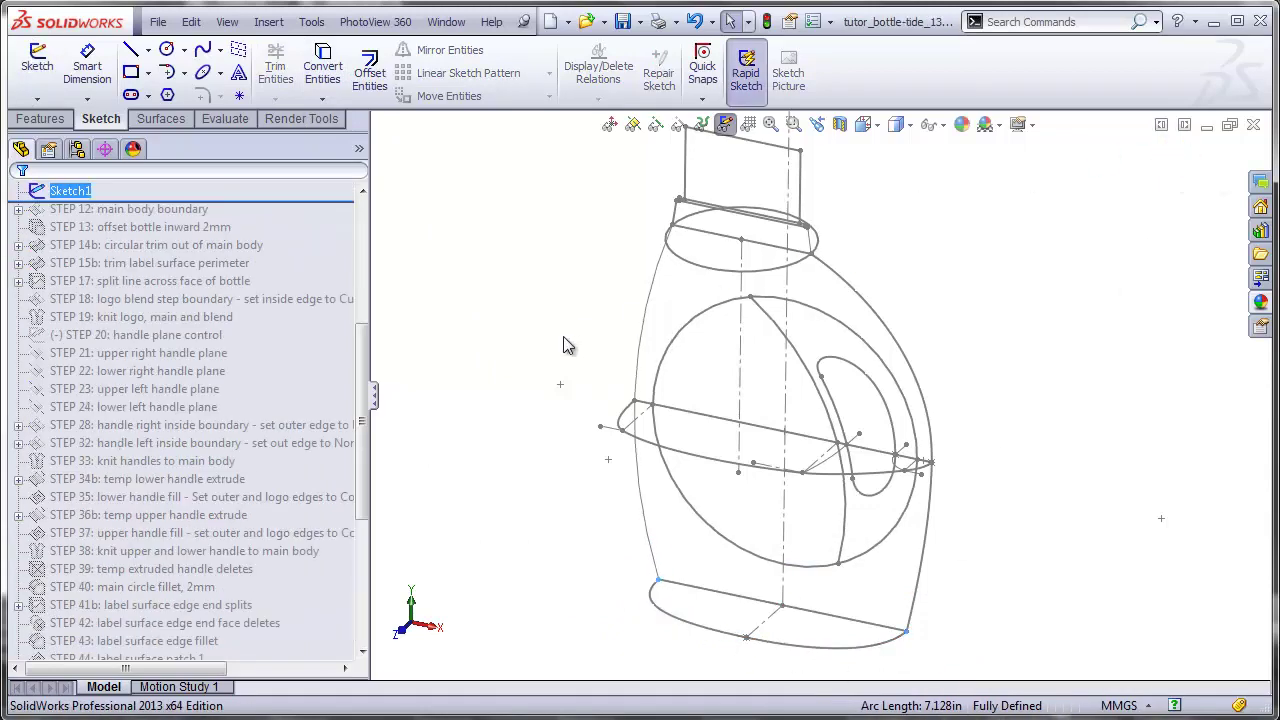
{"action": "scroll", "coordinate": [368, 300], "scroll_direction": "up", "scroll_amount": 4}
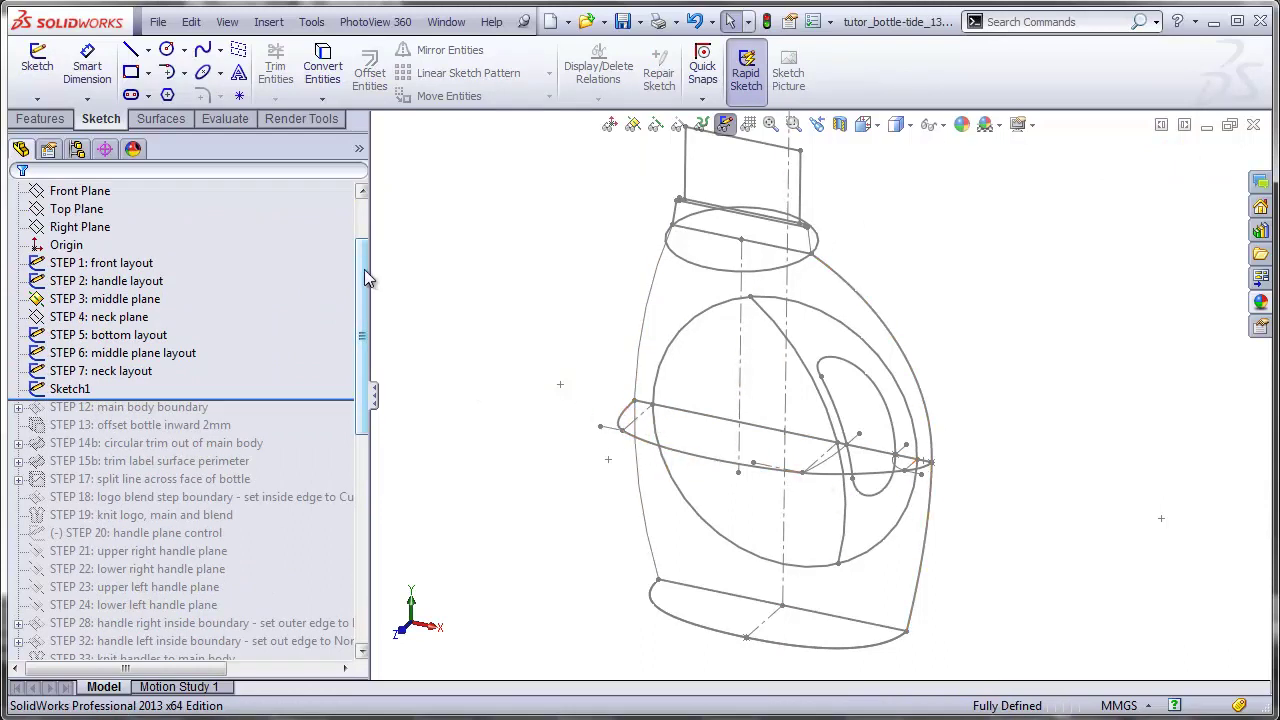
{"action": "scroll", "coordinate": [365, 278], "scroll_direction": "up", "scroll_amount": 2}
{"action": "left_click", "coordinate": [106, 266]}
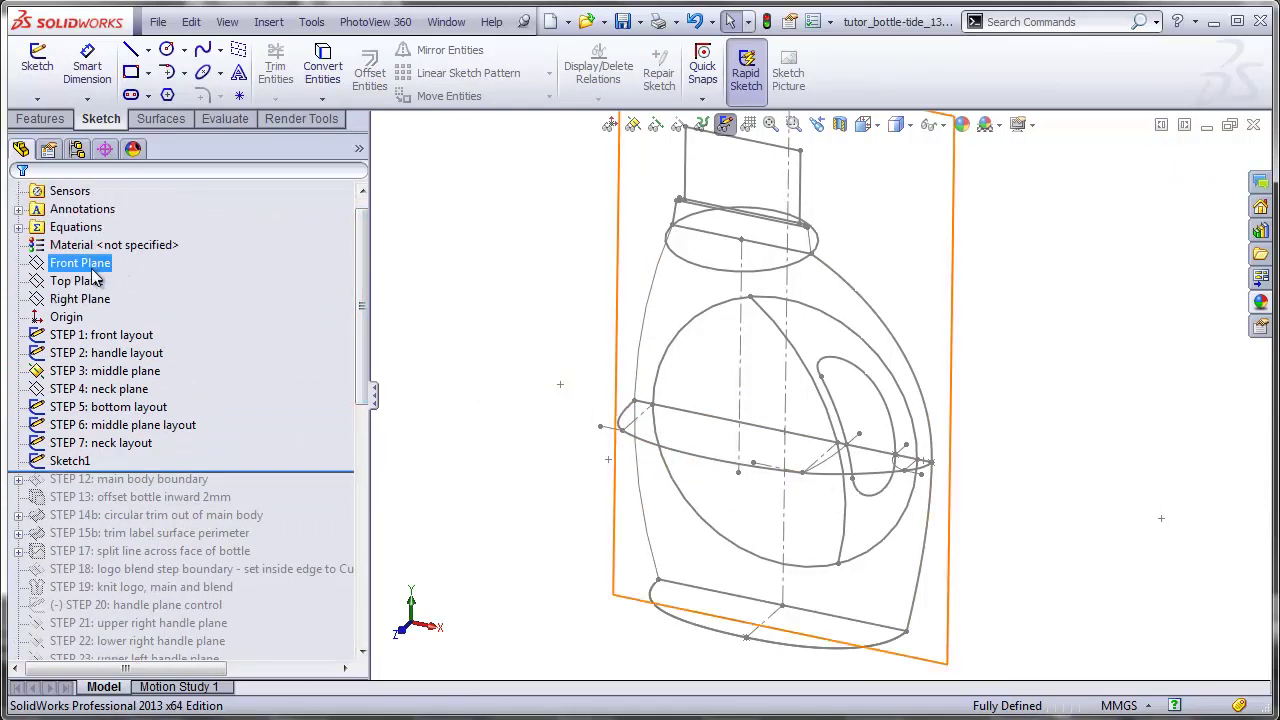
- Sketch on STEP 3: middle plane and convert Spline1–4 of the STEP 6 middle layout
{"action": "left_click", "coordinate": [105, 369]}
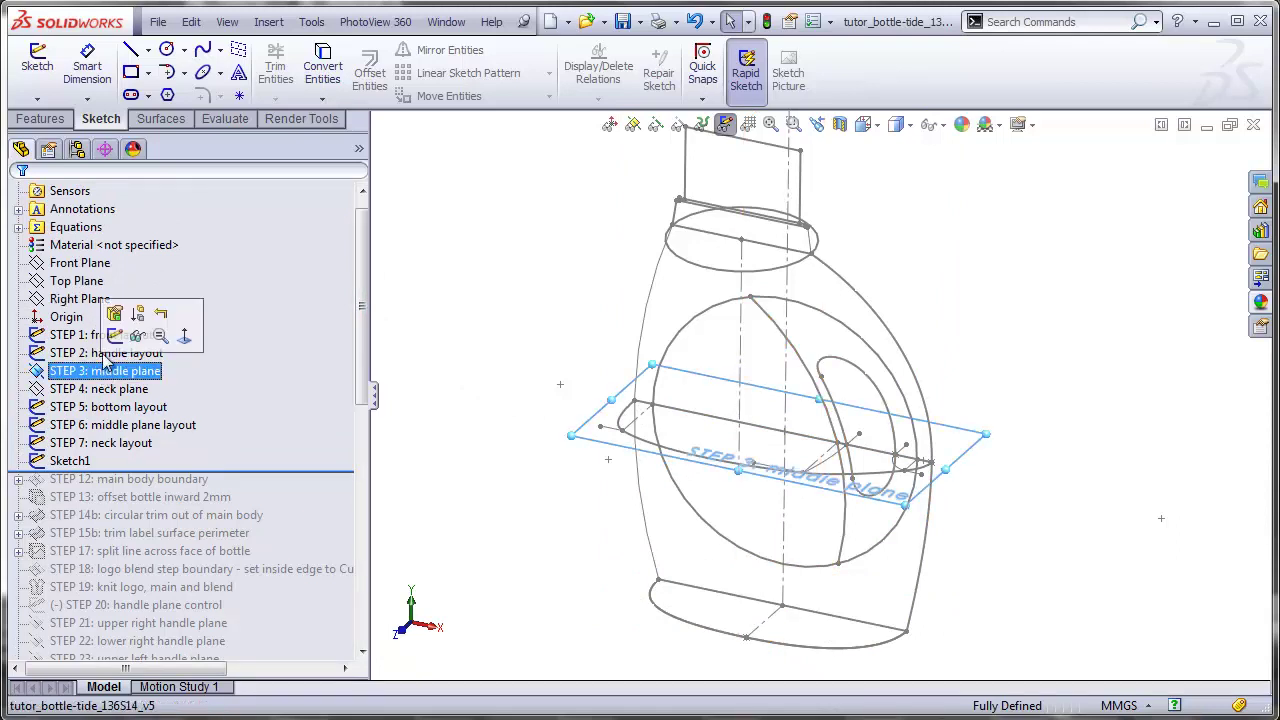
{"action": "left_click", "coordinate": [115, 335]}
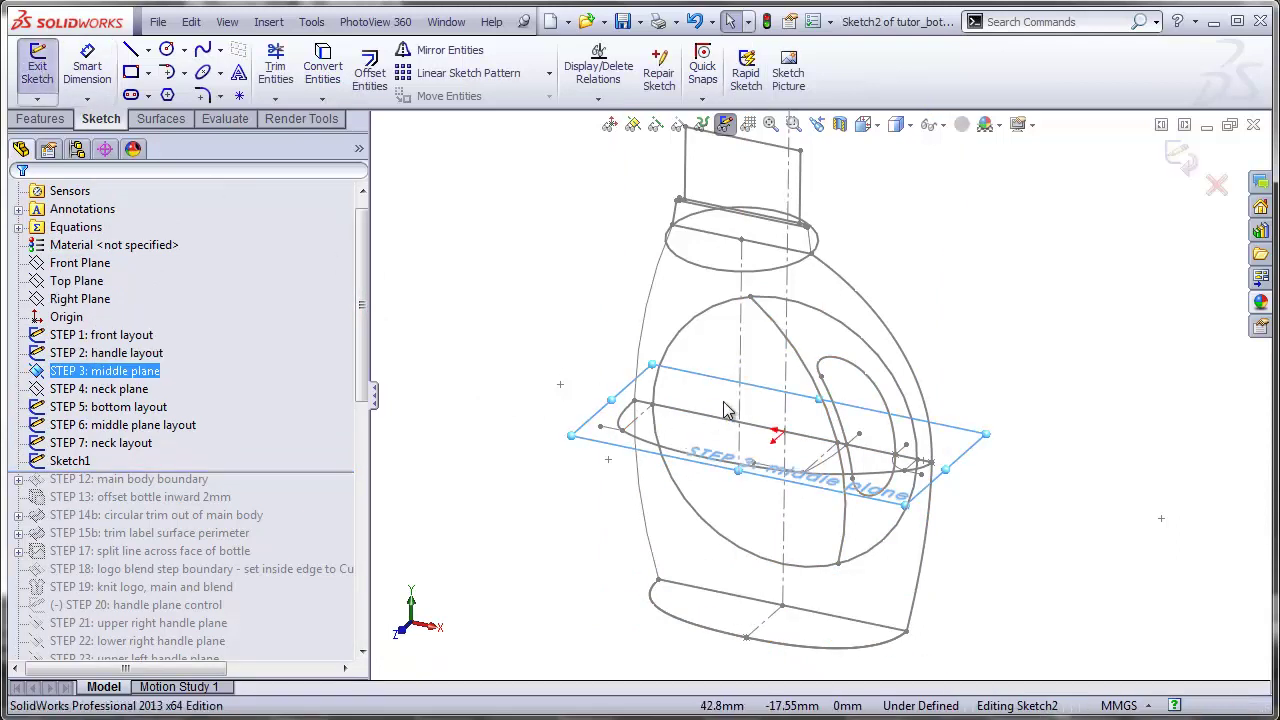
{"action": "scroll", "coordinate": [727, 410], "scroll_direction": "down", "scroll_amount": 3}
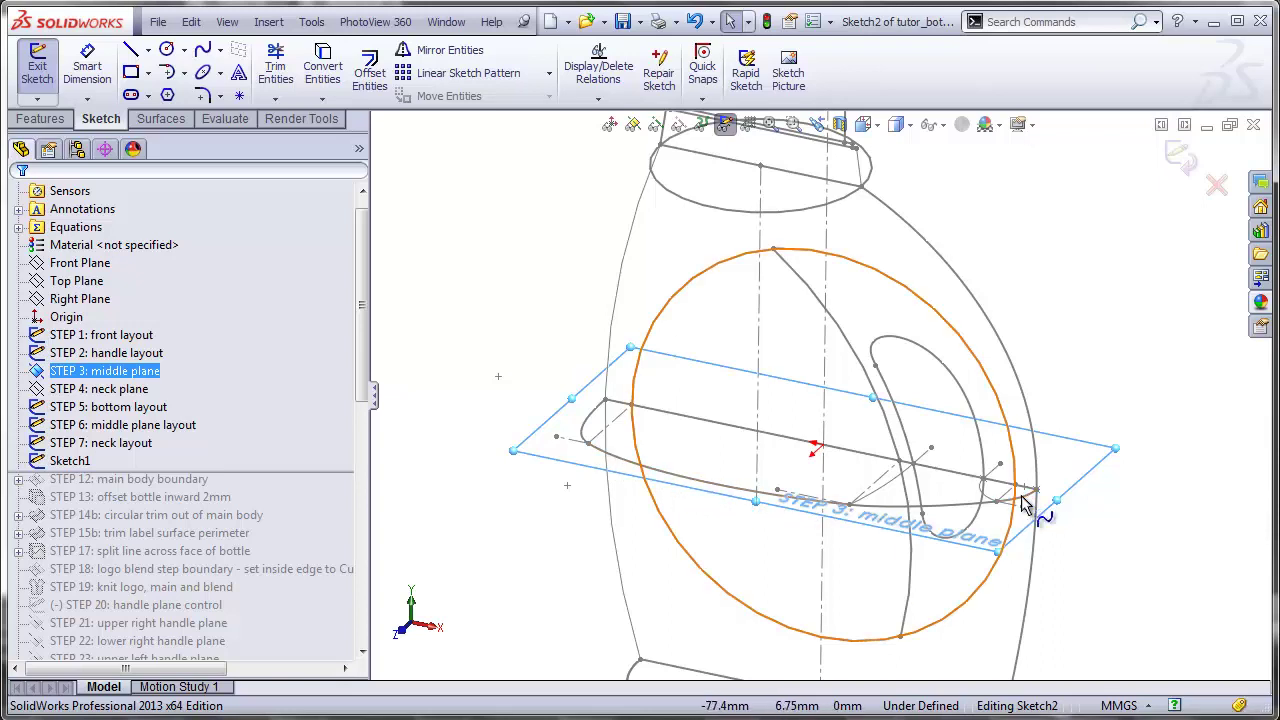
{"action": "left_click", "coordinate": [322, 72]}
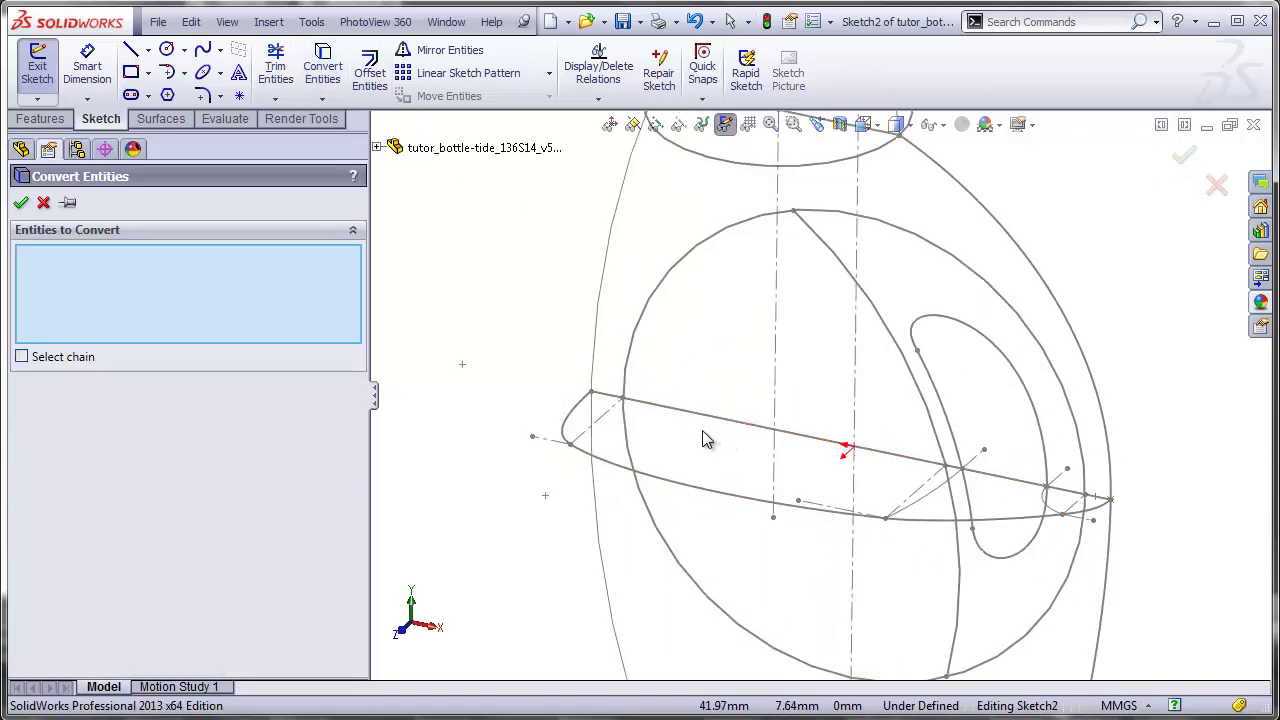
{"action": "left_click", "coordinate": [556, 428]}
{"action": "left_click", "coordinate": [607, 477]}
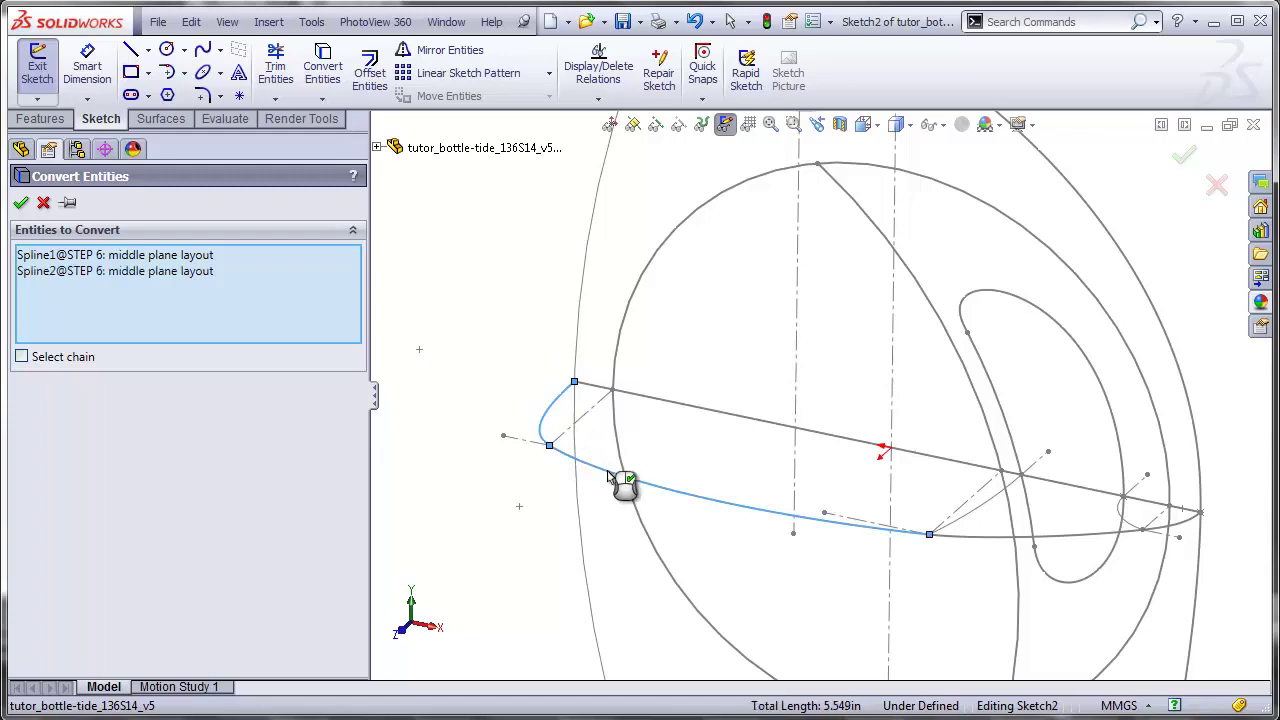
{"action": "left_click", "coordinate": [979, 541]}
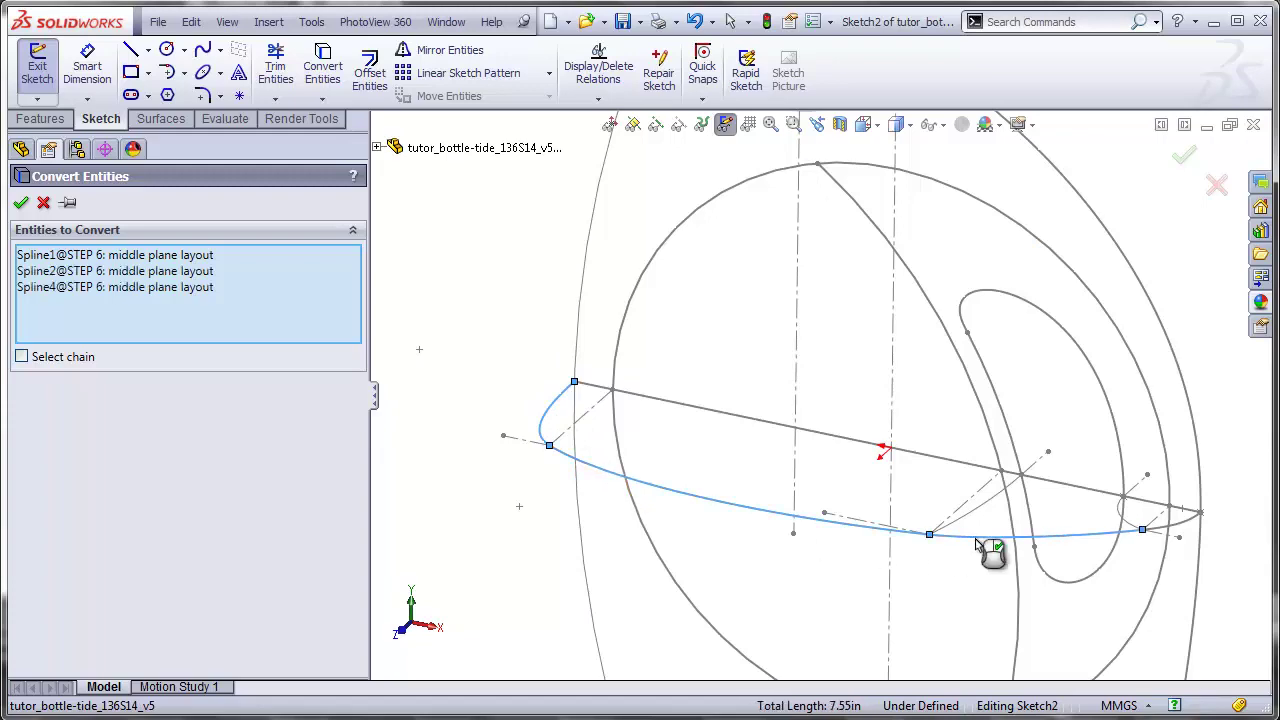
{"action": "left_click", "coordinate": [1188, 524]}
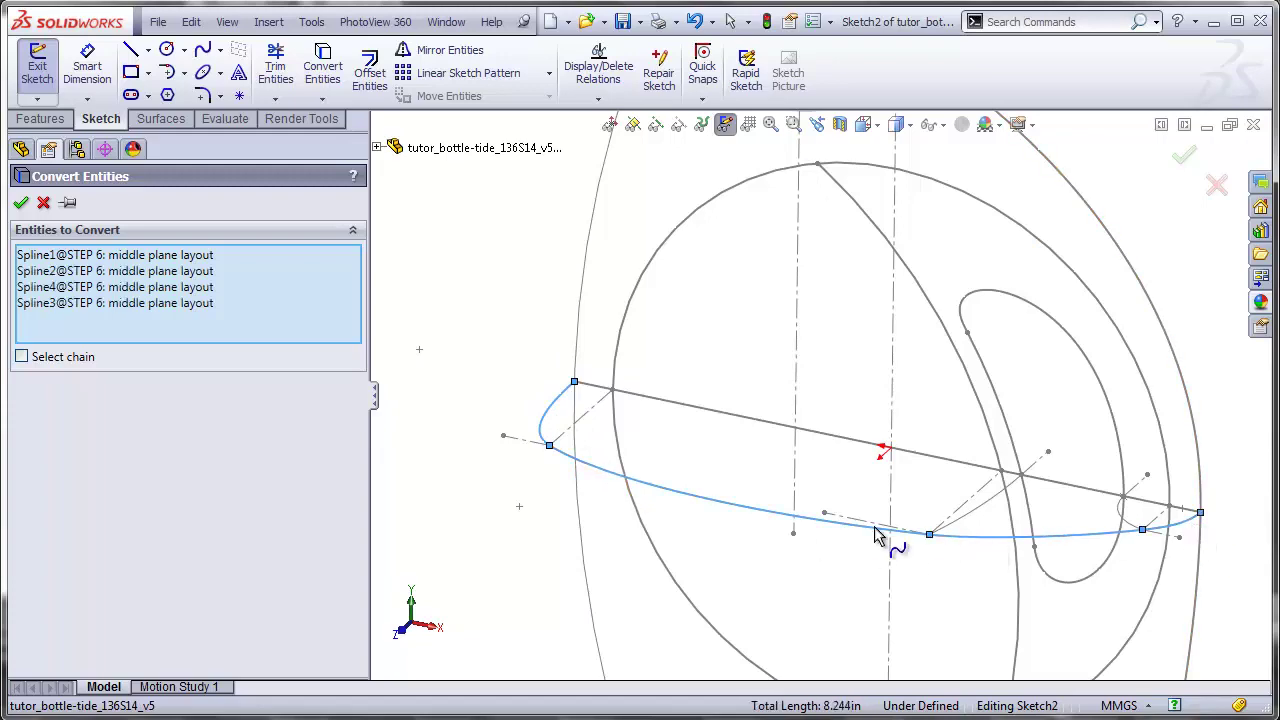
{"action": "left_click", "coordinate": [21, 203]}
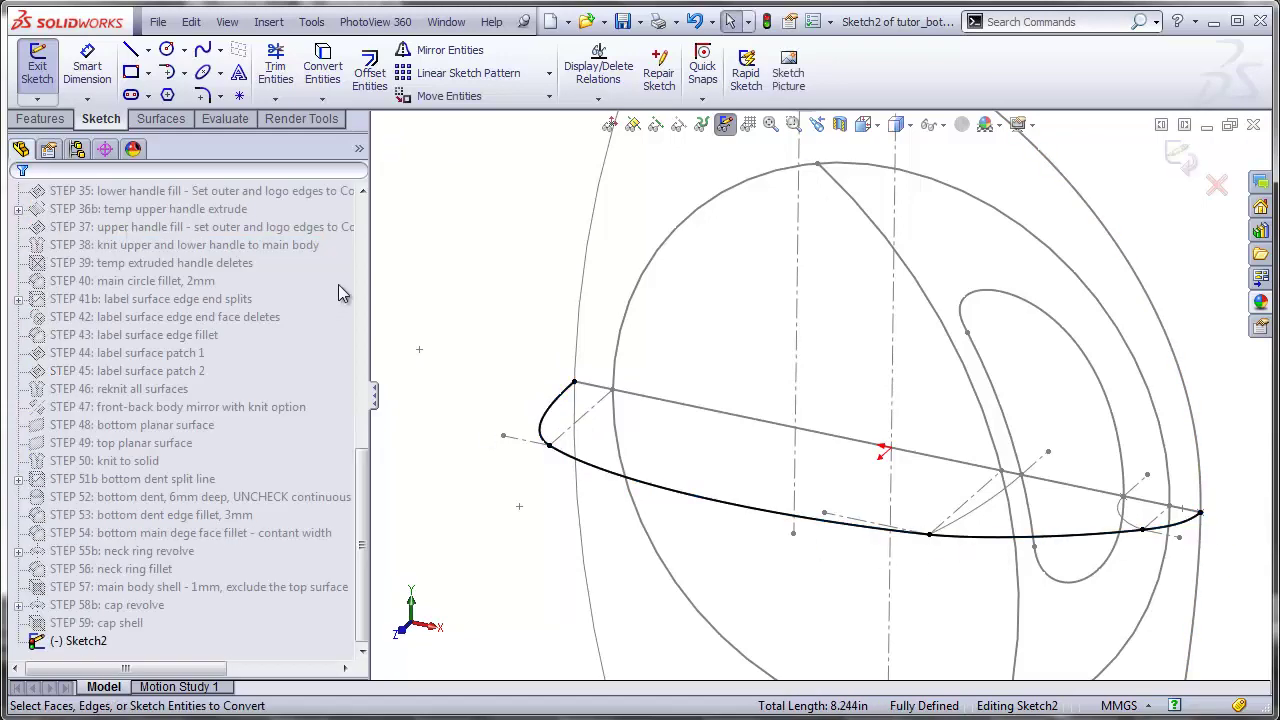
- Close Sketch2, then sketch on STEP 4: neck plane and convert the neck ellipse
{"action": "left_click", "coordinate": [1180, 153]}
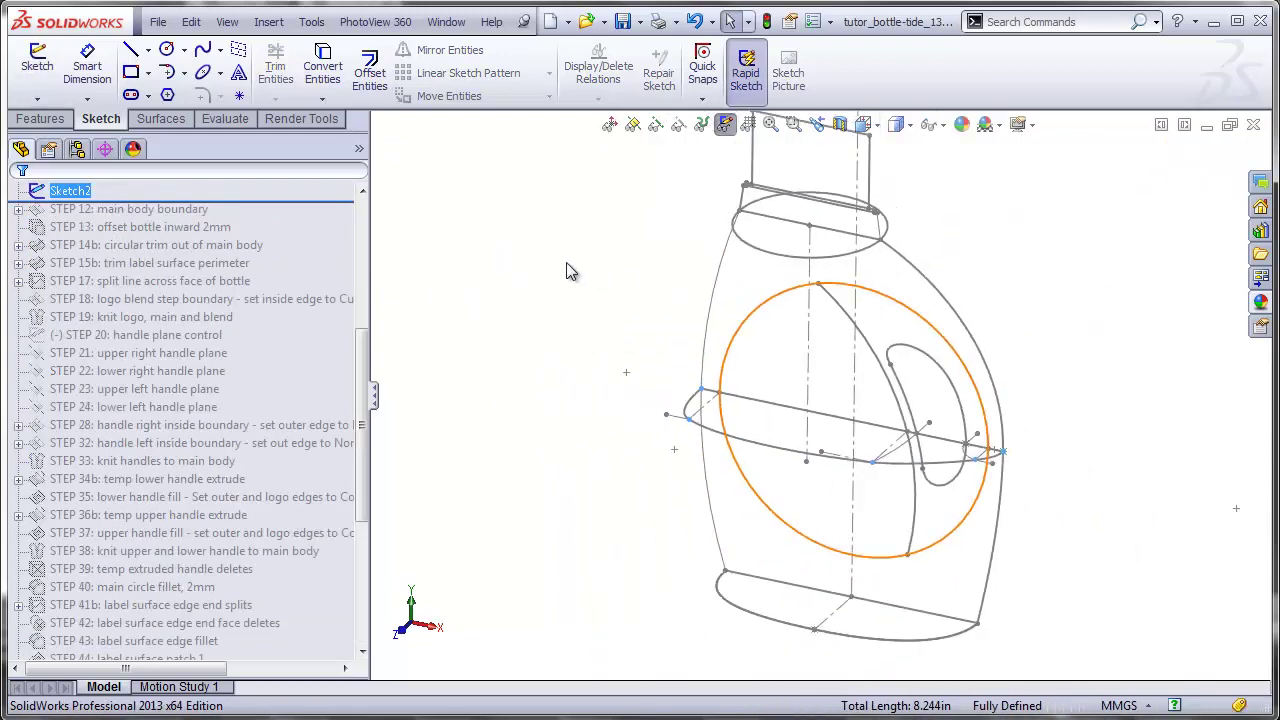
{"action": "left_click", "coordinate": [566, 271]}
{"action": "left_click_drag", "start_coordinate": [363, 347], "coordinate": [375, 210]}
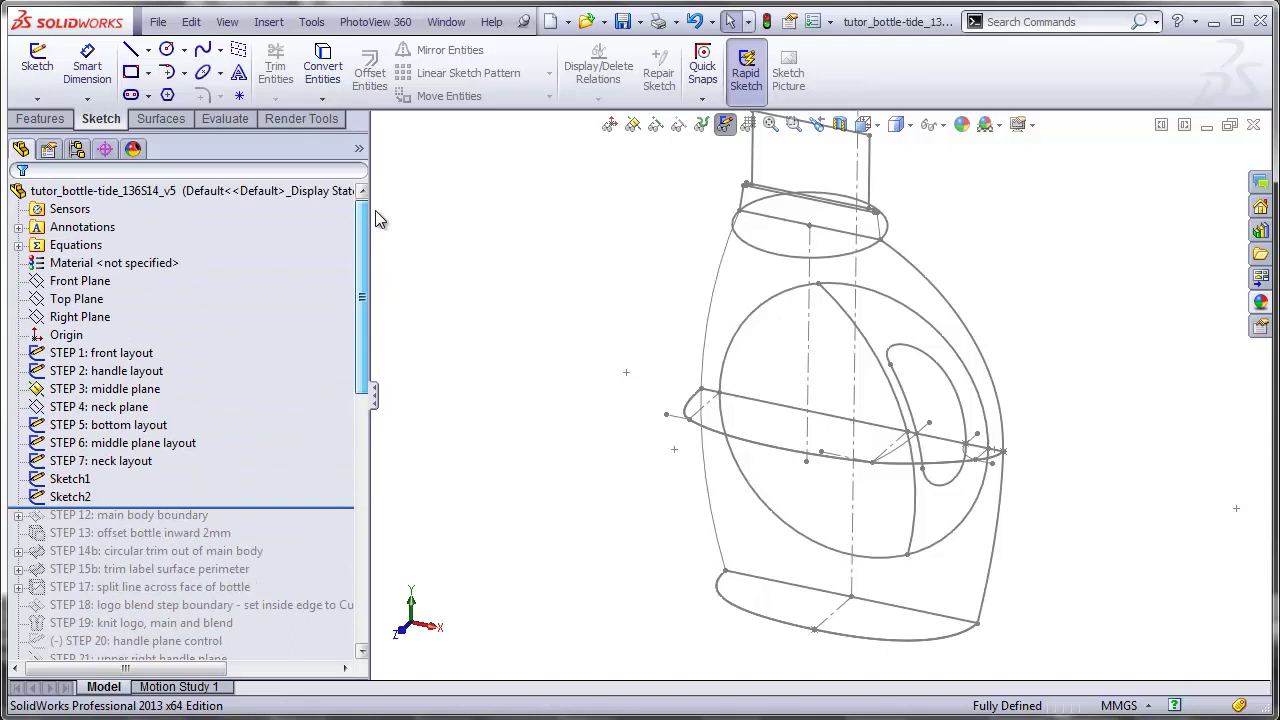
{"action": "left_click", "coordinate": [113, 390]}
{"action": "left_click", "coordinate": [113, 406]}
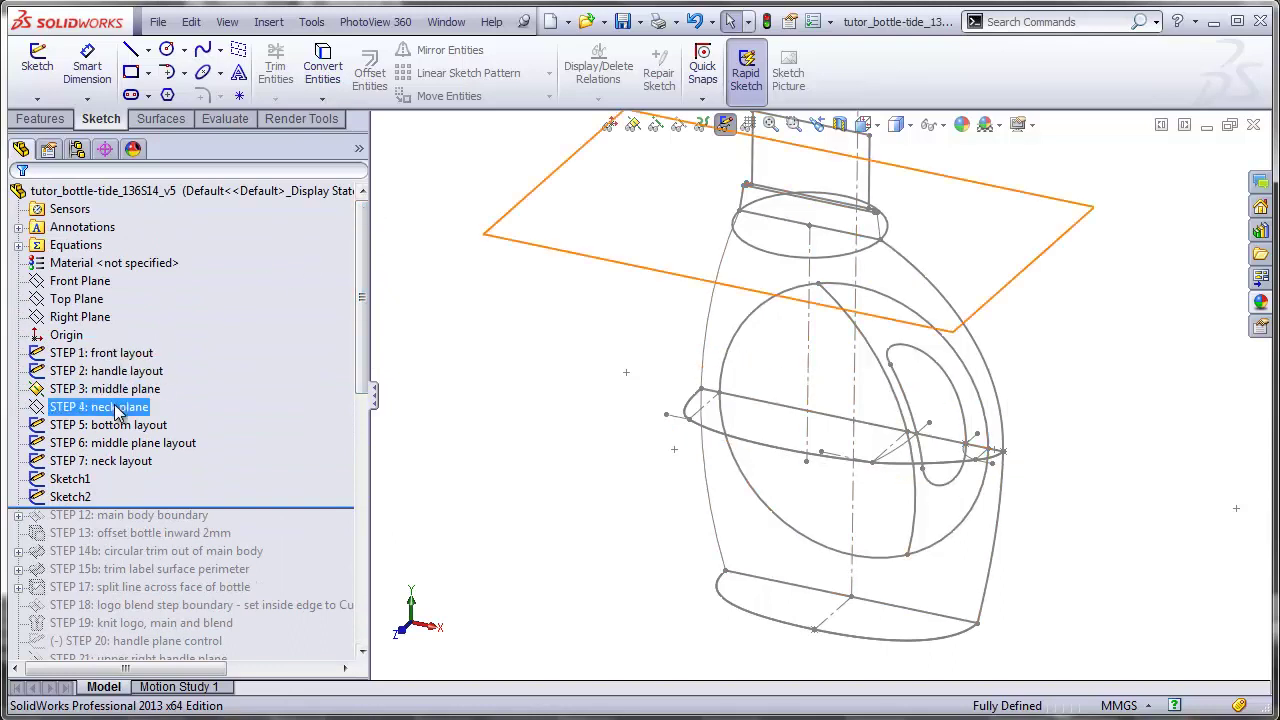
{"action": "left_click", "coordinate": [44, 79]}
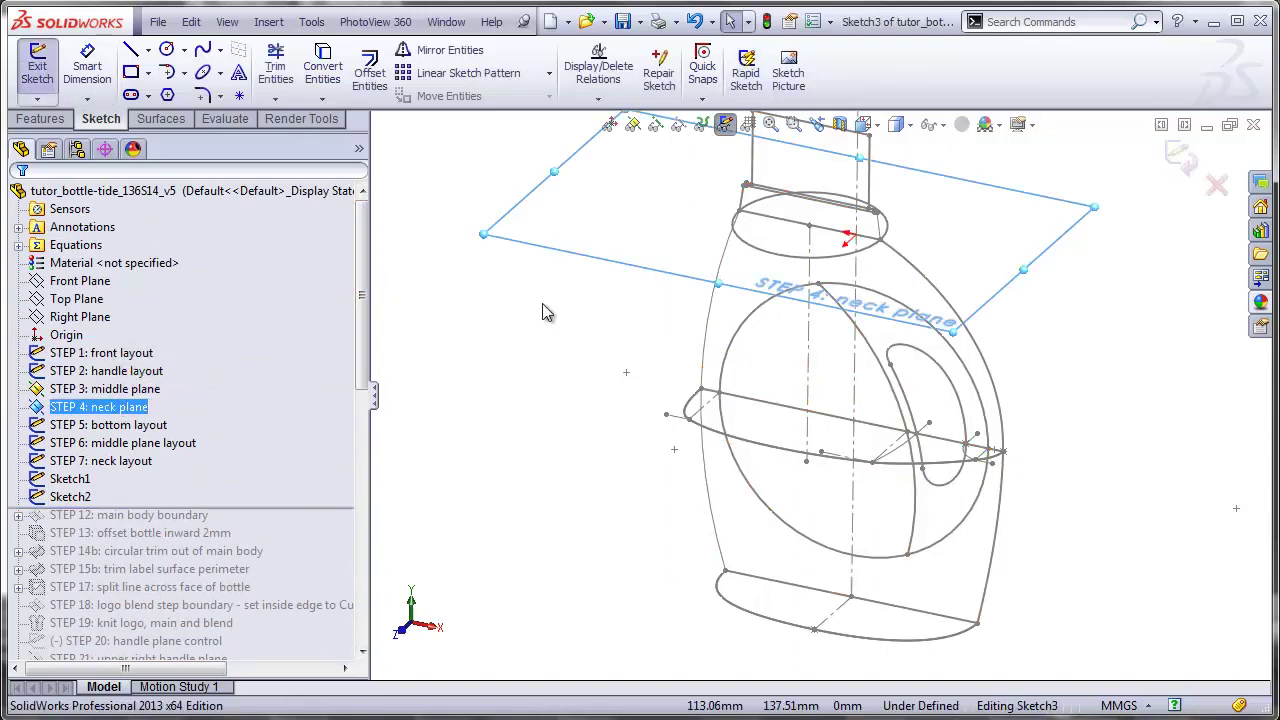
{"action": "left_click", "coordinate": [772, 257]}
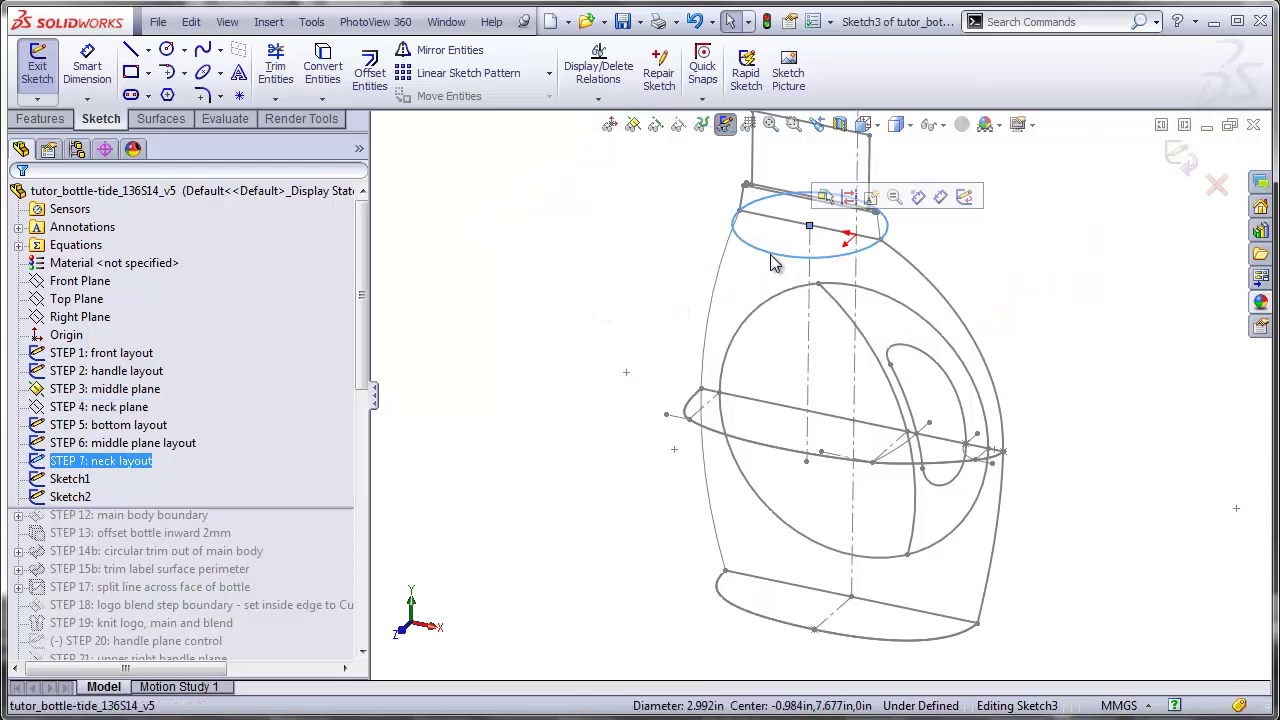
{"action": "left_click", "coordinate": [323, 66]}
{"action": "scroll", "coordinate": [785, 218], "scroll_direction": "down", "scroll_amount": 5}
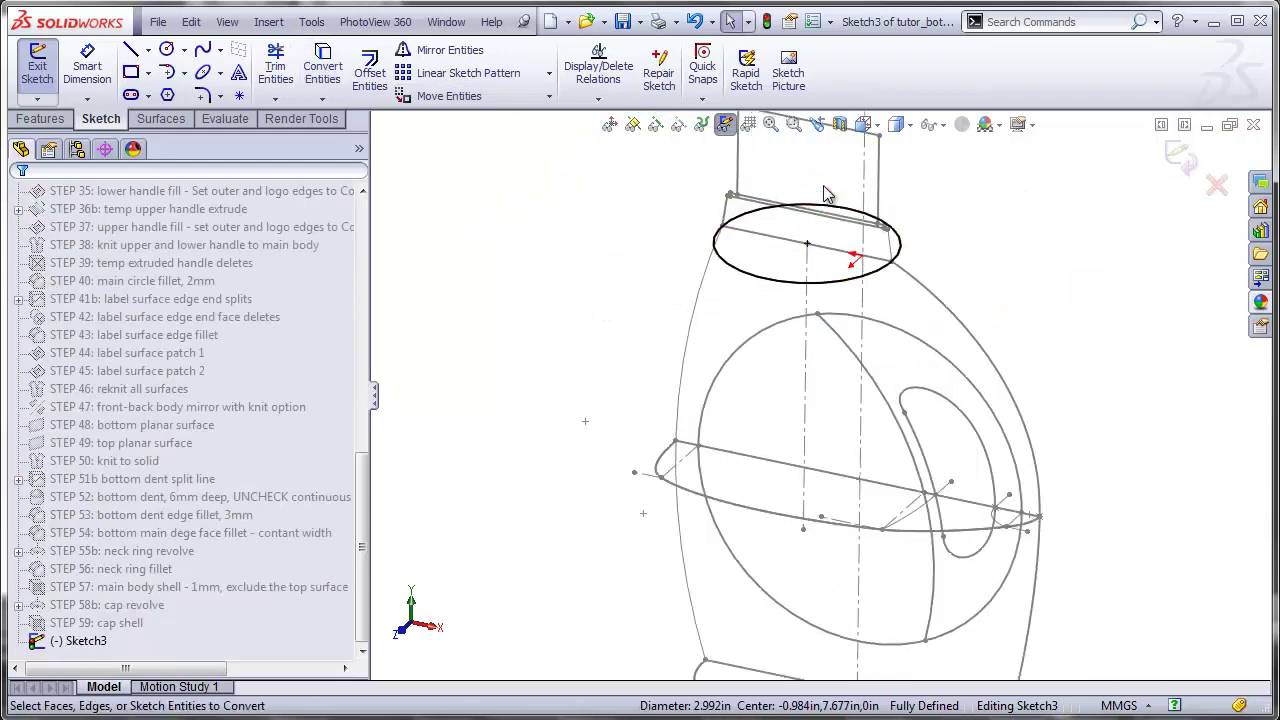
- Draw a centerline across the neck ellipse, trim it to half, and exit Sketch3
{"action": "left_click", "coordinate": [148, 51]}
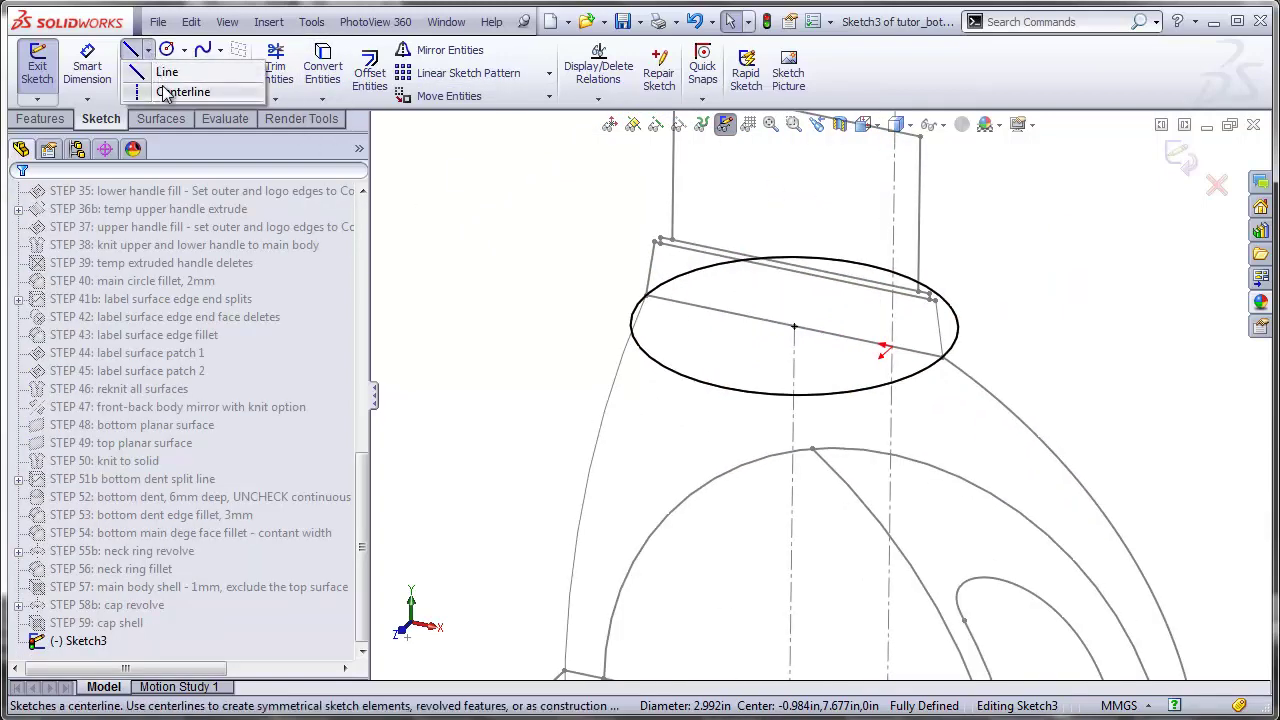
{"action": "left_click", "coordinate": [168, 92]}
{"action": "left_click", "coordinate": [647, 297]}
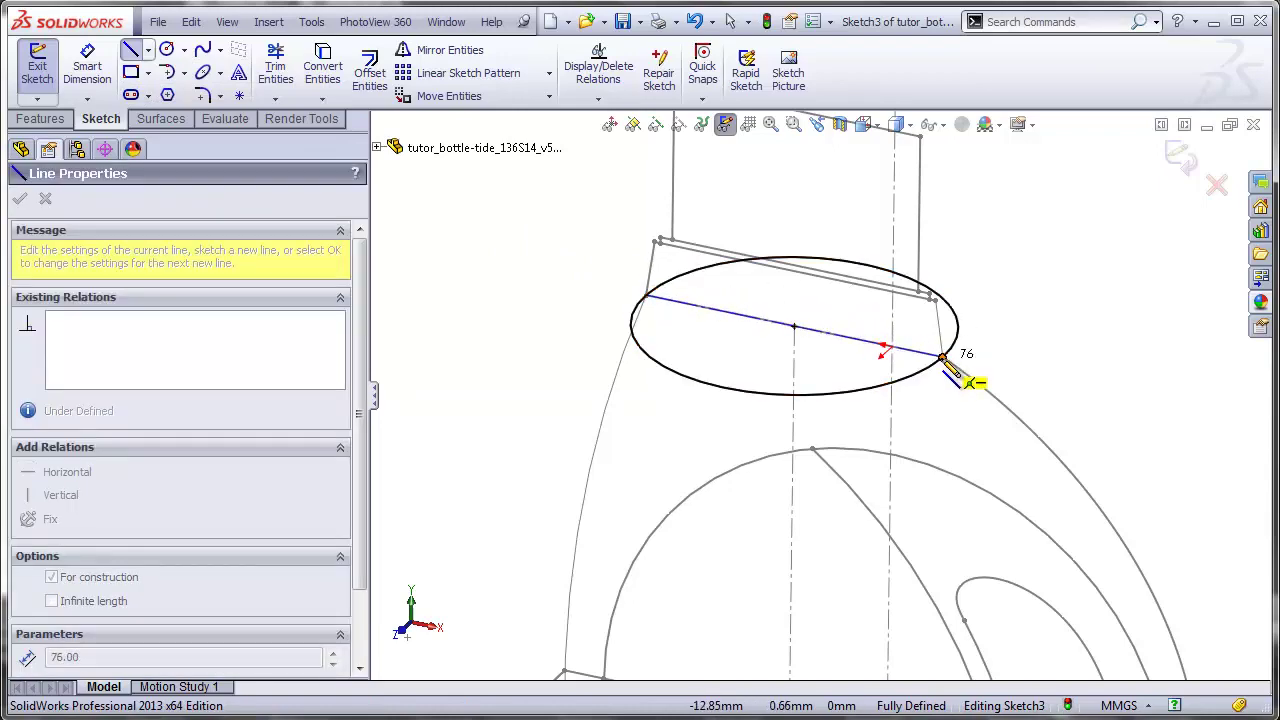
{"action": "left_click", "coordinate": [943, 357]}
{"action": "left_click", "coordinate": [284, 72]}
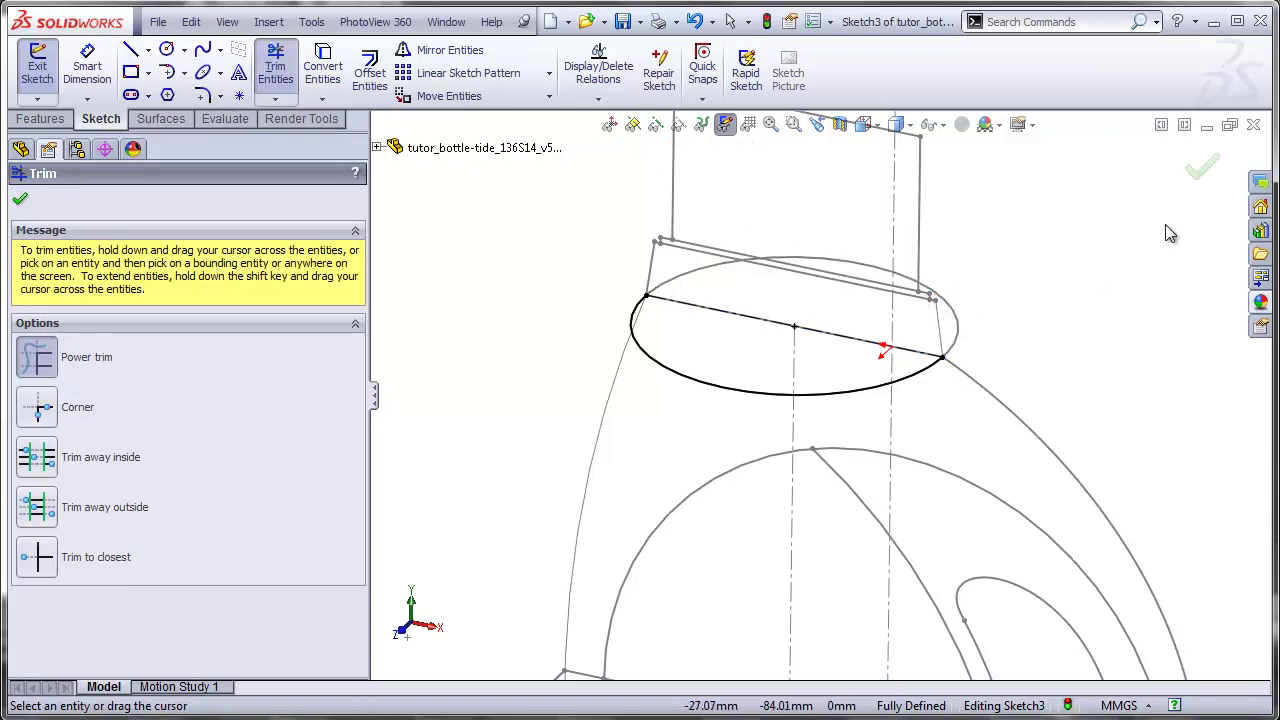
{"action": "left_click", "coordinate": [1199, 168]}
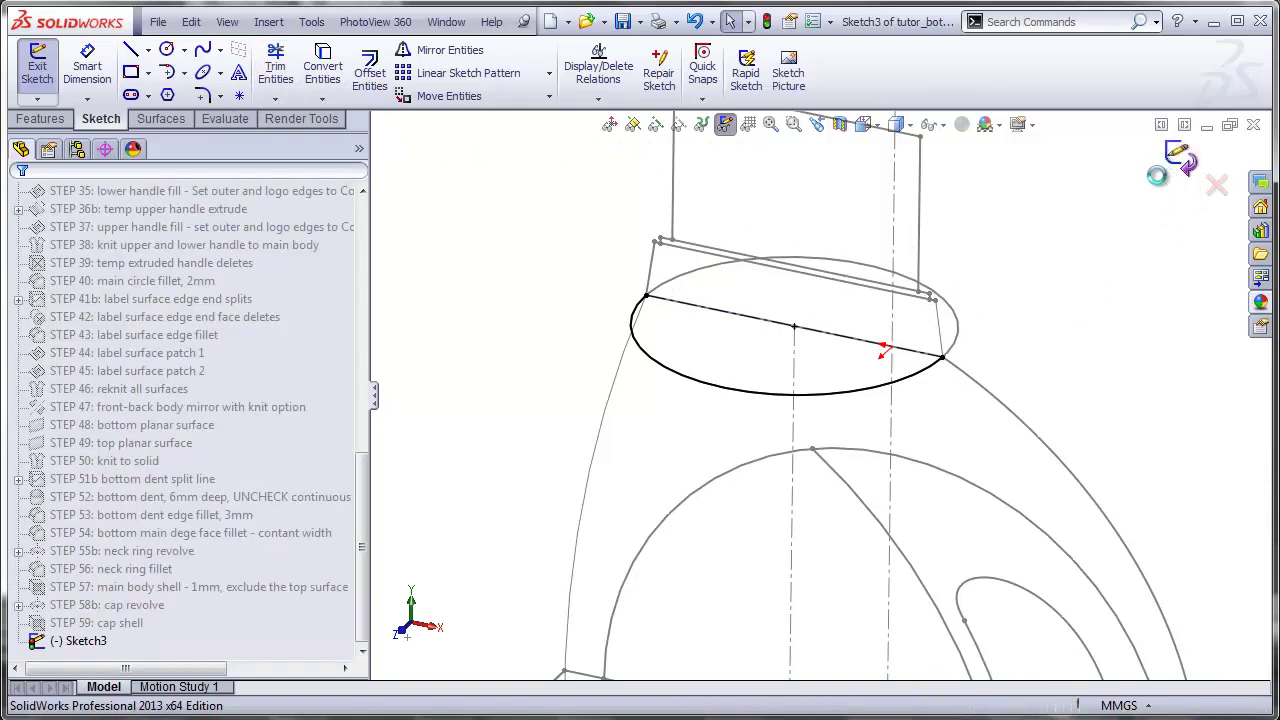
{"action": "left_click", "coordinate": [1180, 157]}
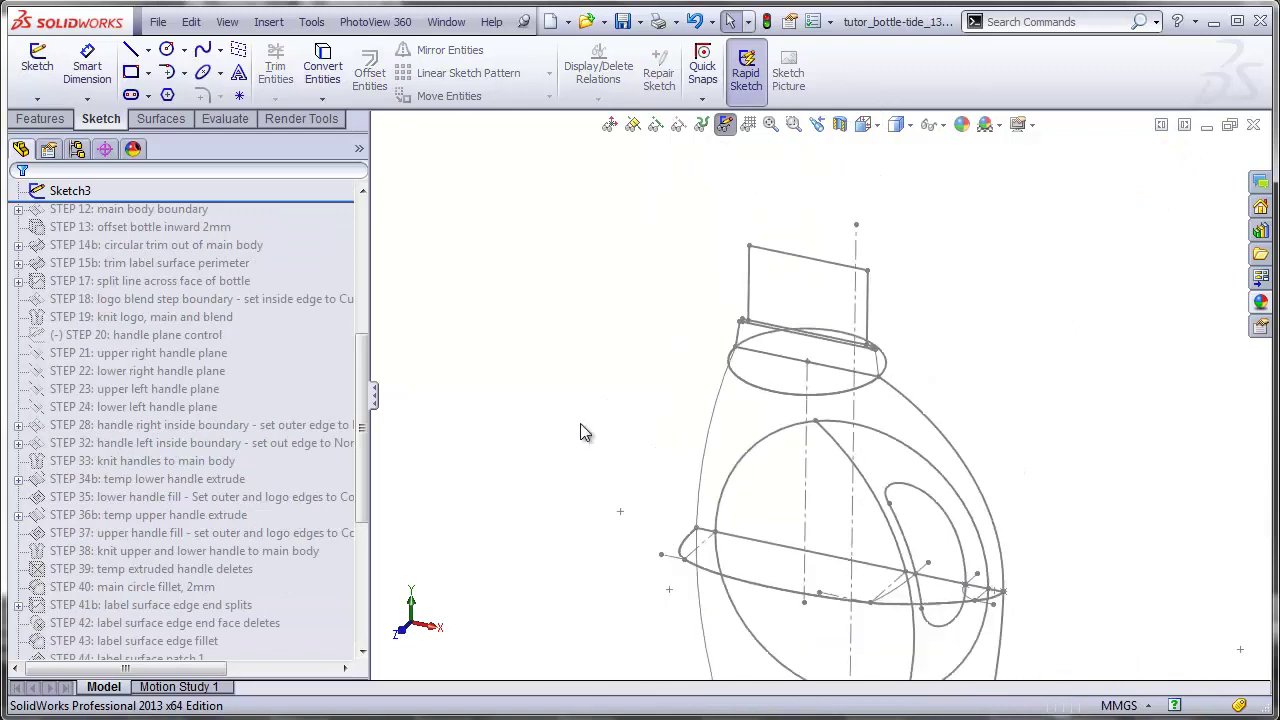
- Sketch on the Front Plane, convert the bottle's left and right profile curves, and exit Sketch4
{"action": "left_click_drag", "start_coordinate": [362, 362], "coordinate": [364, 235]}
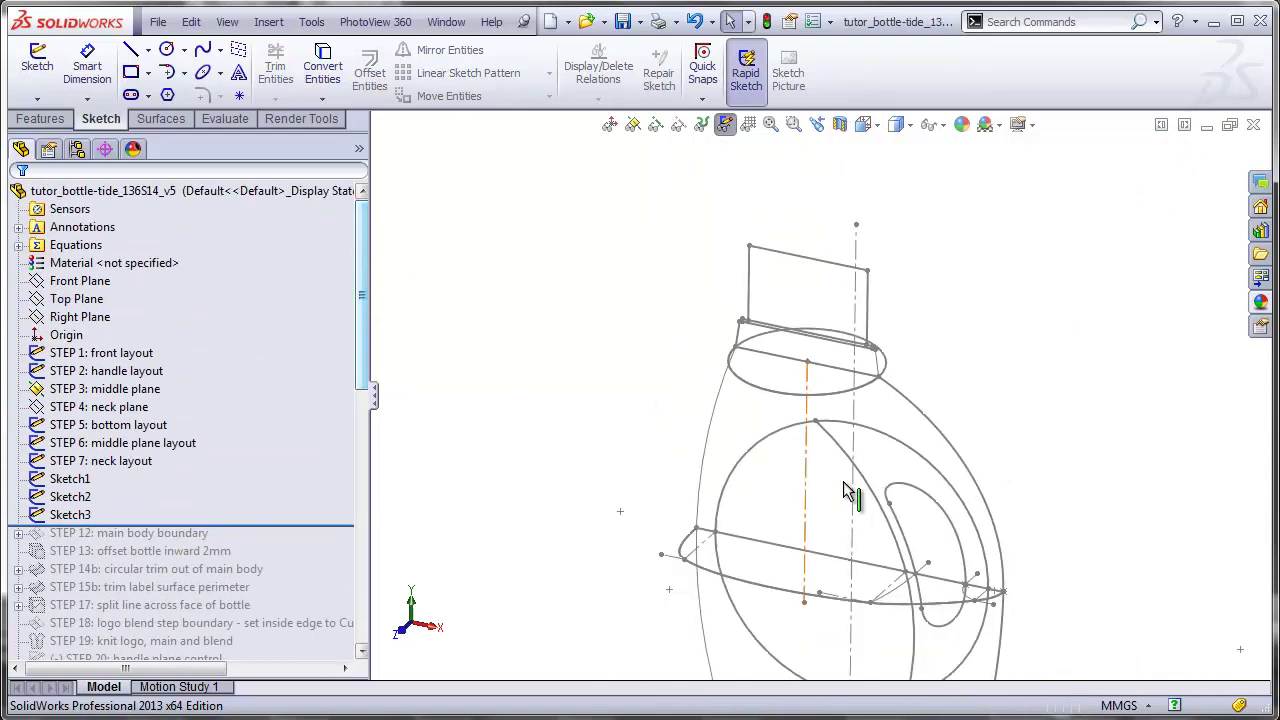
{"action": "scroll", "coordinate": [875, 515], "scroll_direction": "up", "scroll_amount": 2}
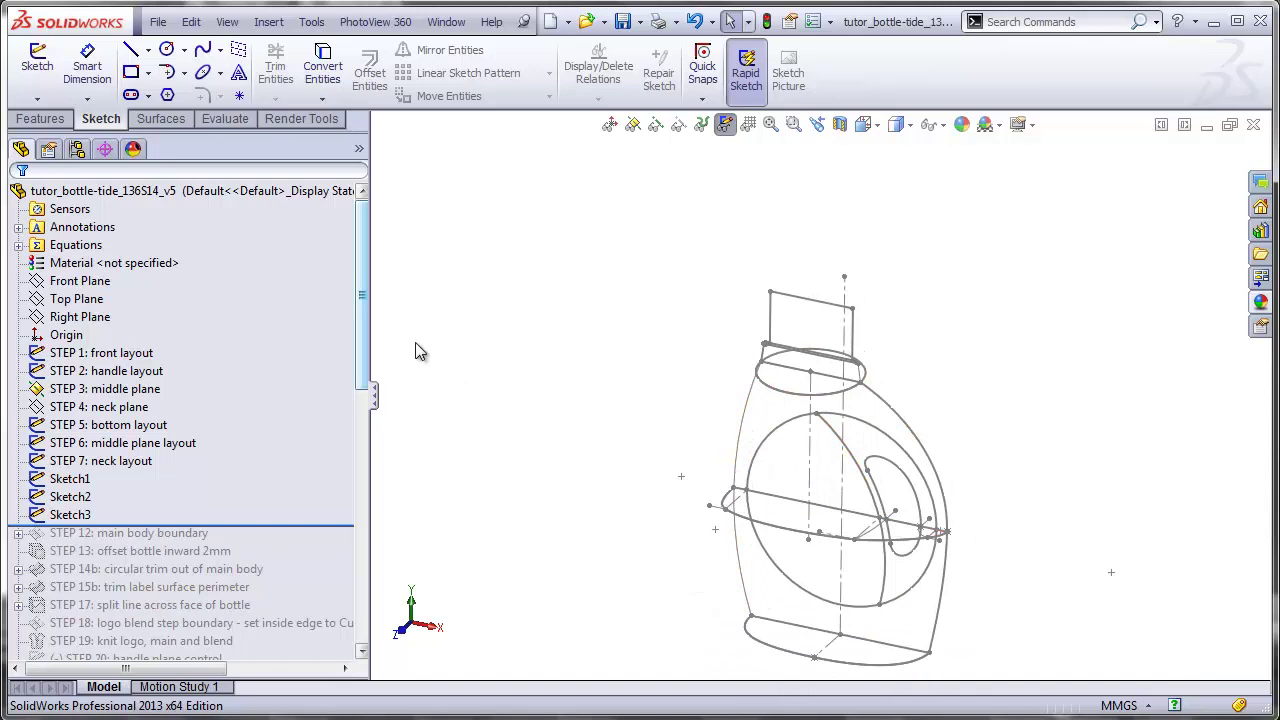
{"action": "left_click", "coordinate": [90, 281]}
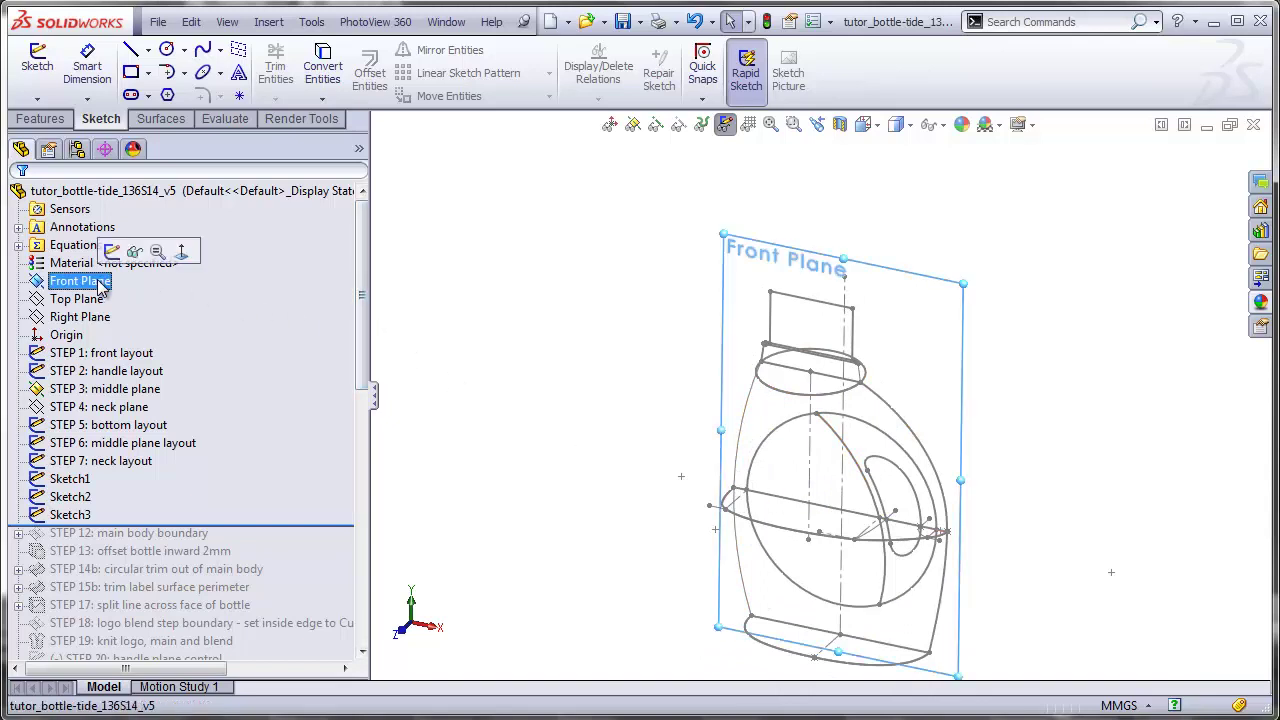
{"action": "left_click", "coordinate": [37, 62]}
{"action": "scroll", "coordinate": [809, 432], "scroll_direction": "down", "scroll_amount": 5}
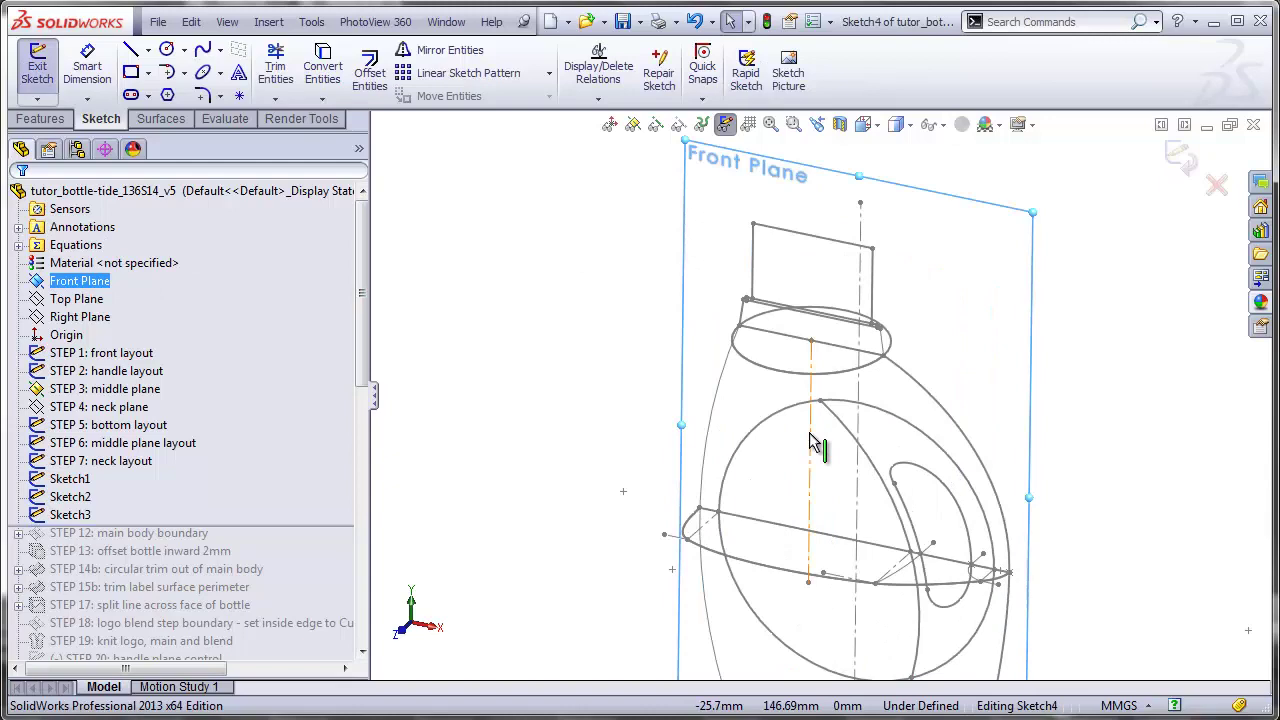
{"action": "left_click", "coordinate": [650, 367]}
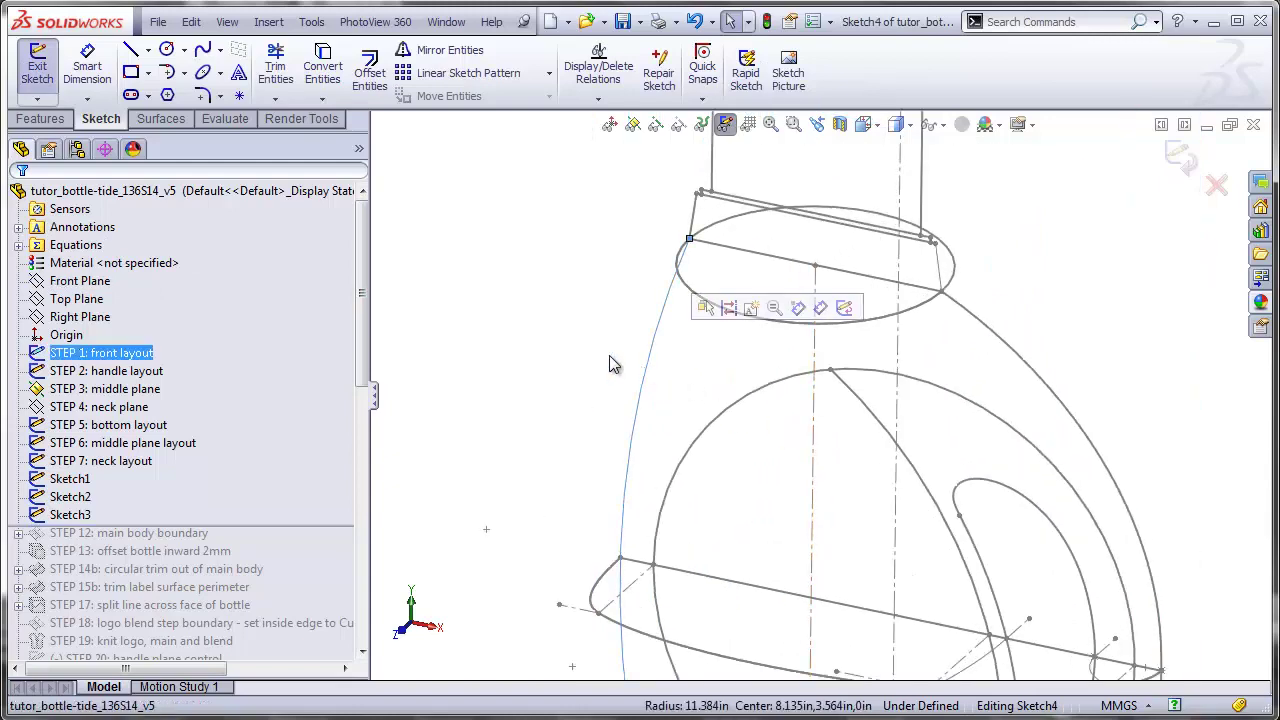
{"action": "left_click", "coordinate": [322, 70]}
{"action": "left_click", "coordinate": [1003, 345]}
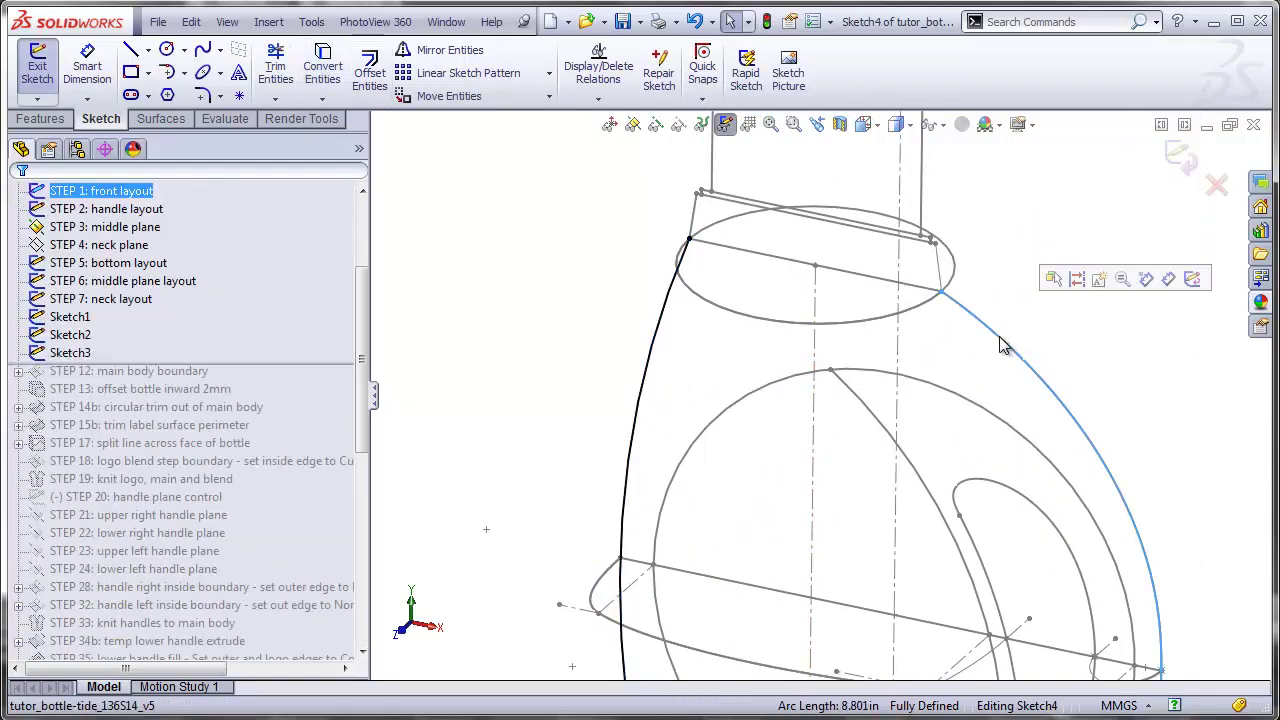
{"action": "left_click", "coordinate": [322, 70]}
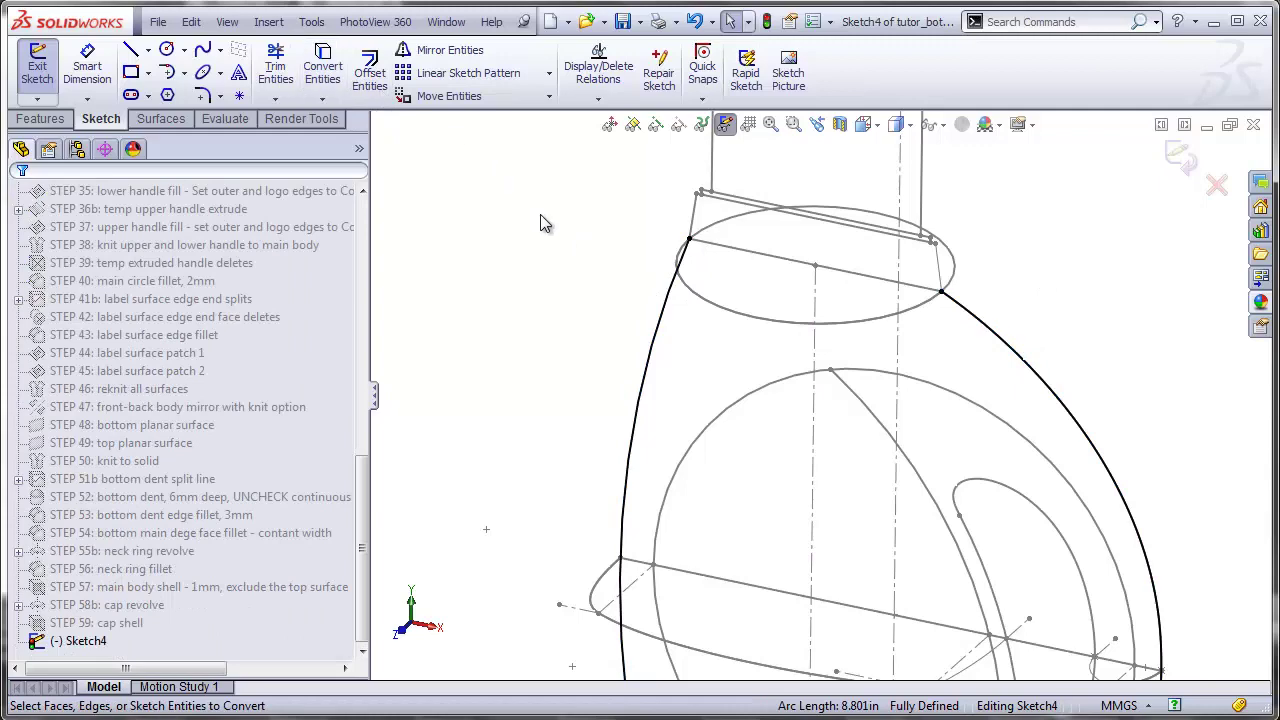
{"action": "left_click", "coordinate": [1180, 155]}
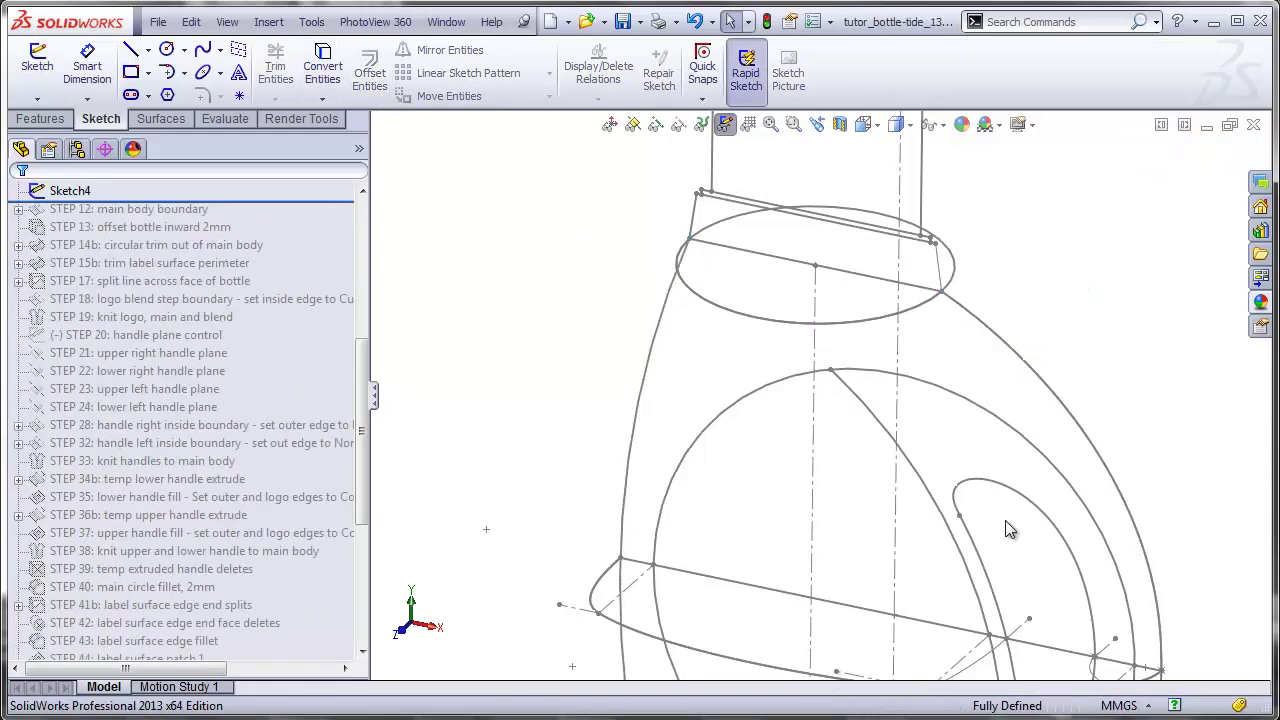
- Fit the bottle in view and check the curves in Sketch1, Sketch2, Sketch4 and the front layout
{"action": "key", "text": "f"}
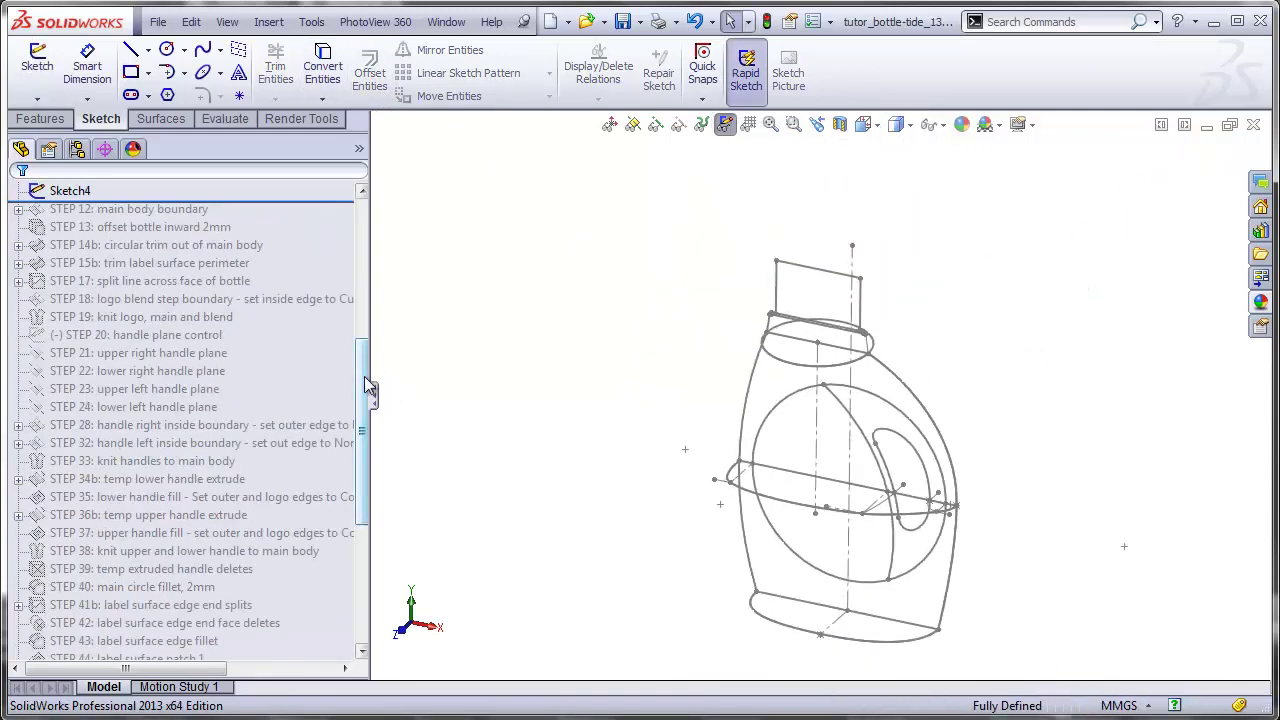
{"action": "left_click_drag", "start_coordinate": [365, 381], "coordinate": [371, 237]}
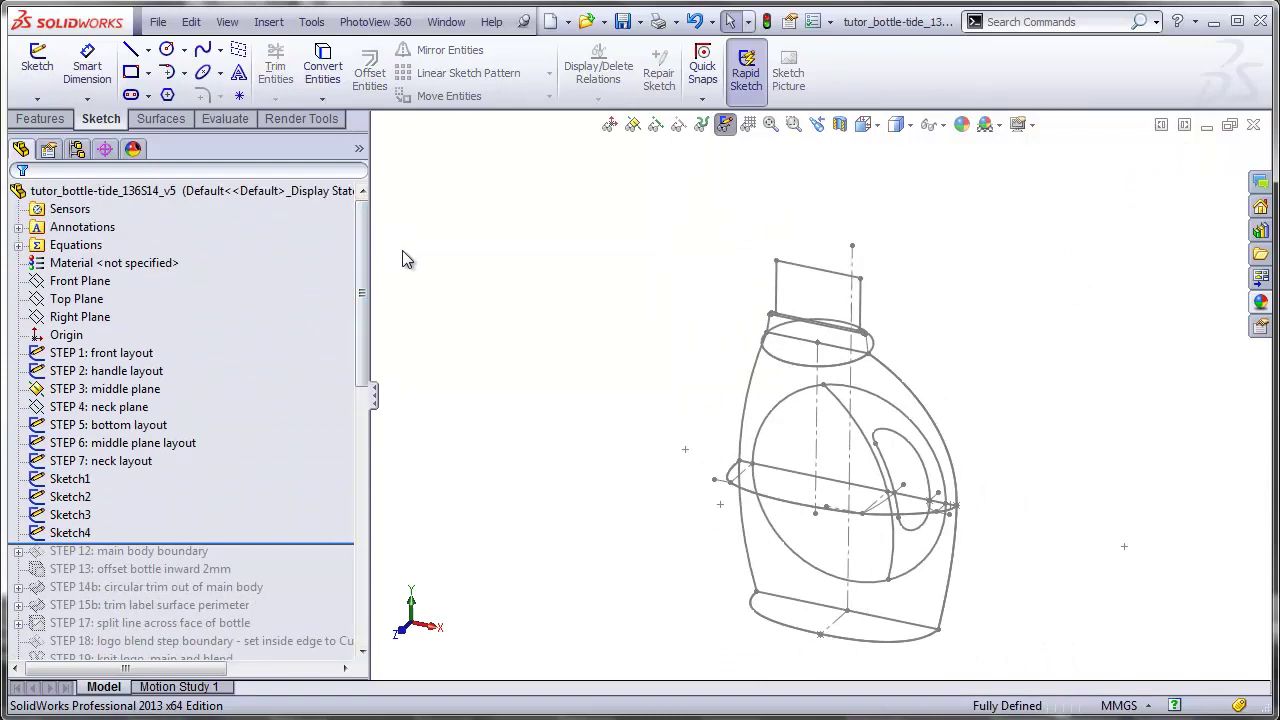
{"action": "left_click", "coordinate": [70, 497]}
{"action": "left_click", "coordinate": [72, 532]}
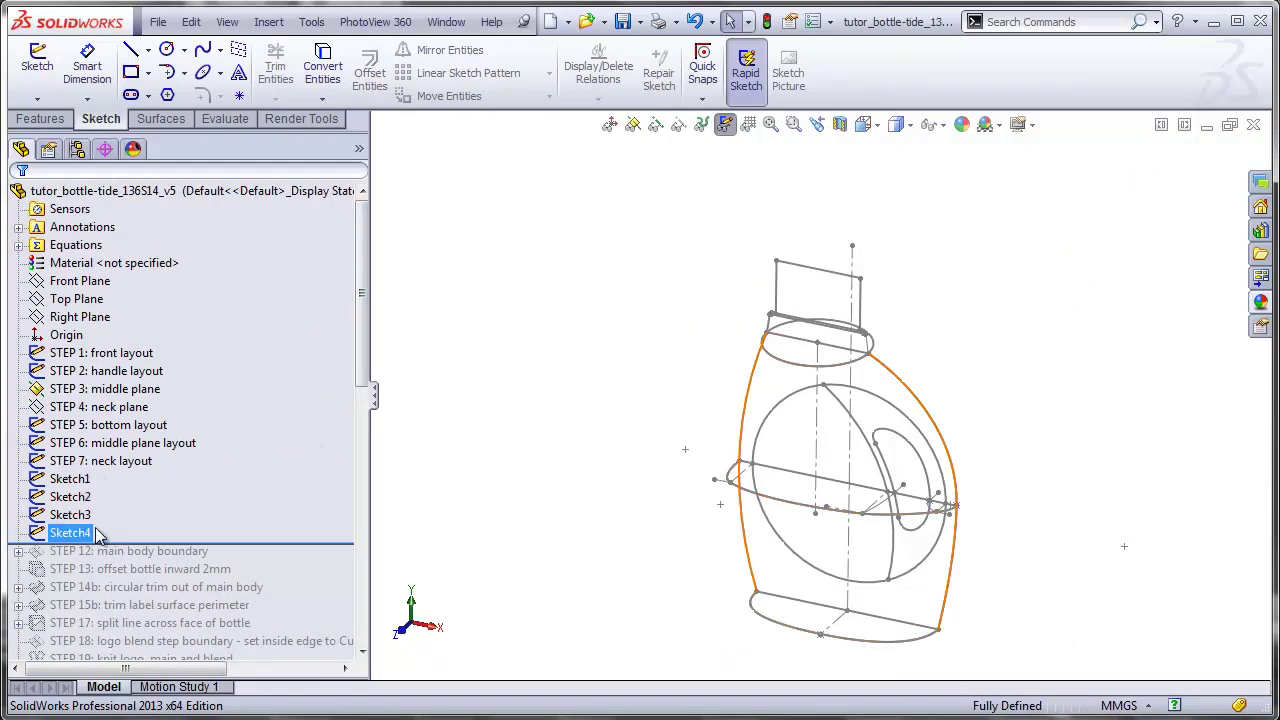
{"action": "left_click", "coordinate": [140, 443]}
{"action": "left_click", "coordinate": [116, 354]}
- Hide the STEP 1, 2, 6 and 7 layout sketches and orbit to view the outline curves
{"action": "left_click", "coordinate": [105, 371]}
{"action": "right_click", "coordinate": [103, 373]}
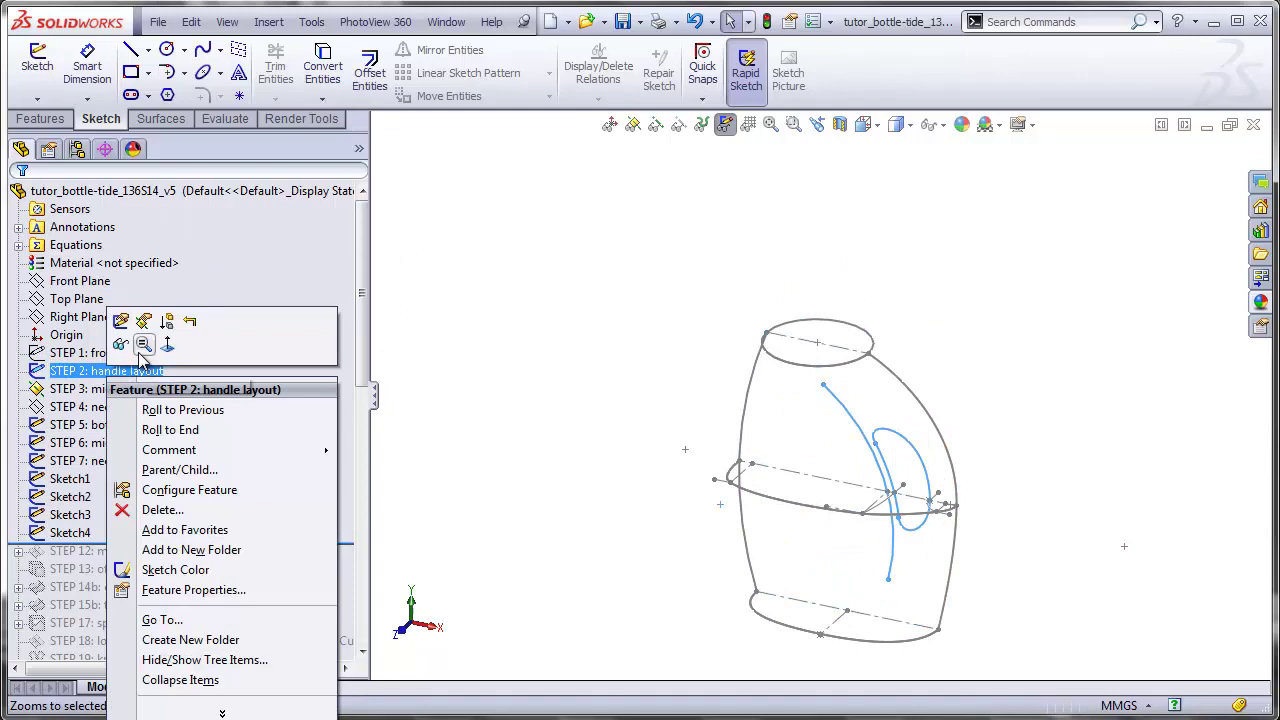
{"action": "left_click", "coordinate": [100, 353]}
{"action": "right_click", "coordinate": [103, 420]}
{"action": "left_click", "coordinate": [70, 442]}
{"action": "left_click", "coordinate": [90, 443]}
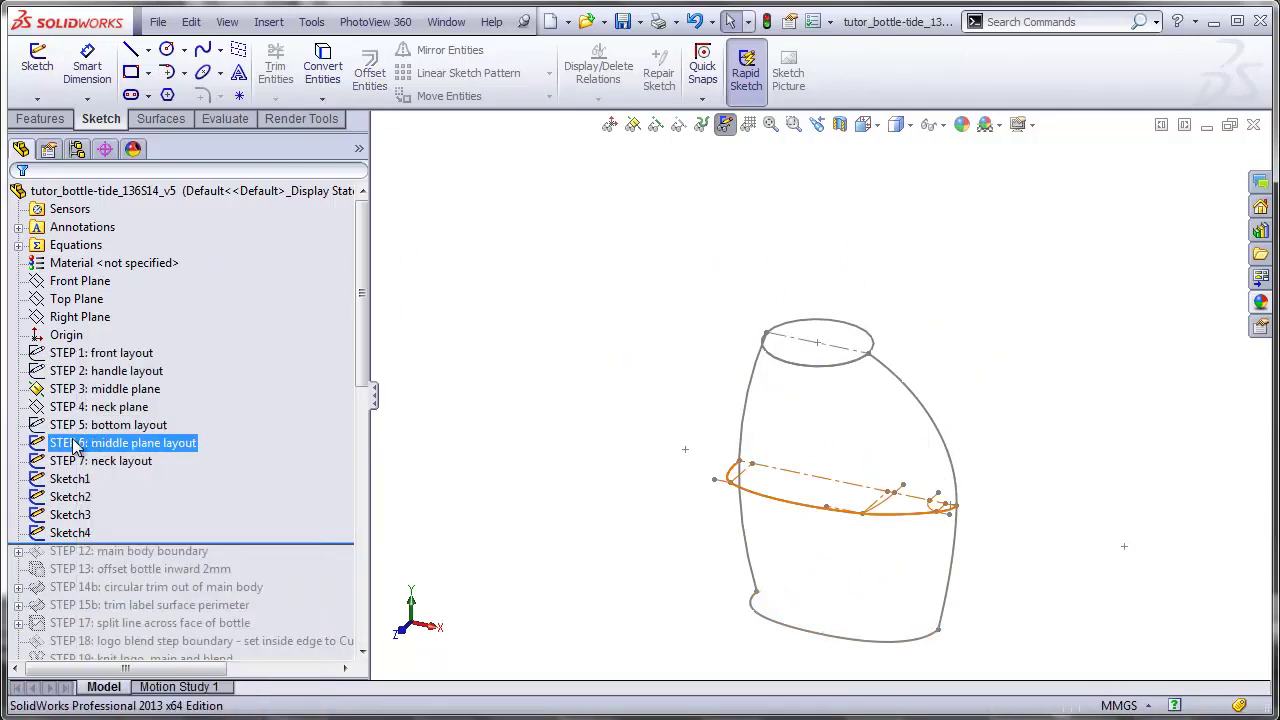
{"action": "right_click", "coordinate": [90, 443]}
{"action": "left_click", "coordinate": [76, 462]}
{"action": "right_click", "coordinate": [80, 466]}
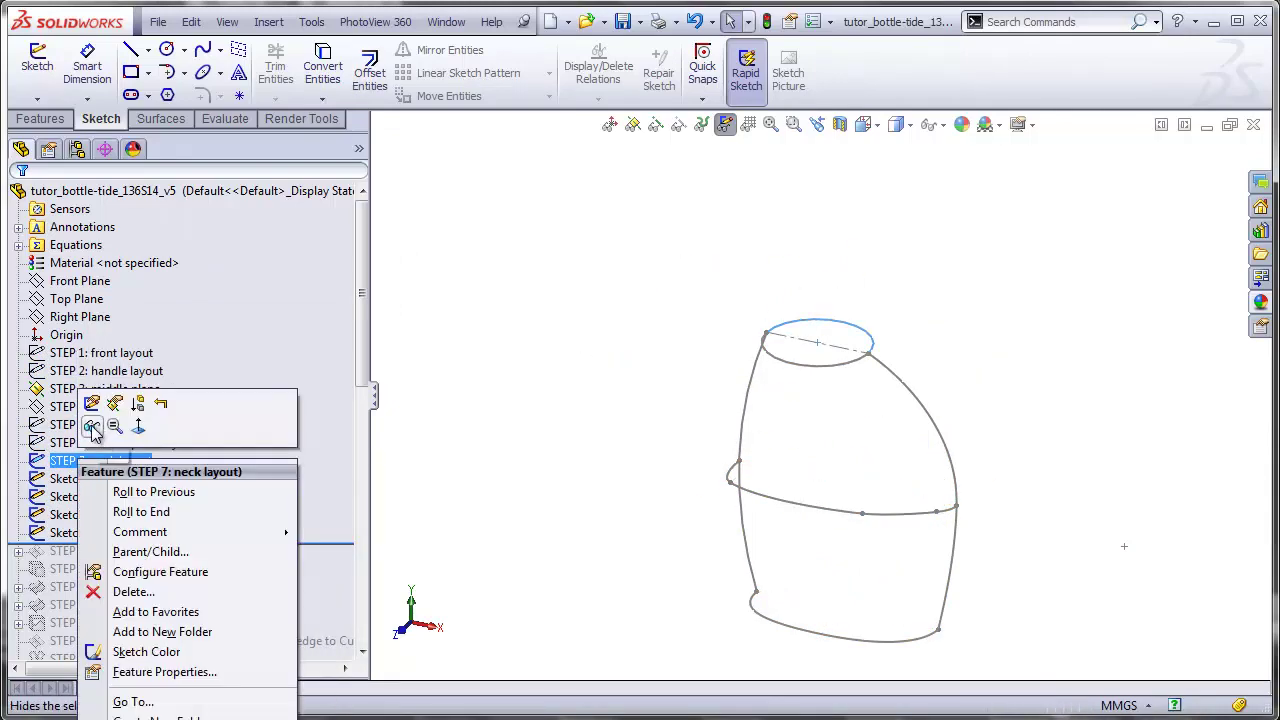
{"action": "left_click", "coordinate": [91, 427]}
{"action": "mouse_move", "coordinate": [817, 379]}
{"action": "middle_mouse_down"}
{"action": "mouse_move", "coordinate": [917, 383]}
{"action": "mouse_move", "coordinate": [620, 633]}
{"action": "middle_mouse_up"}
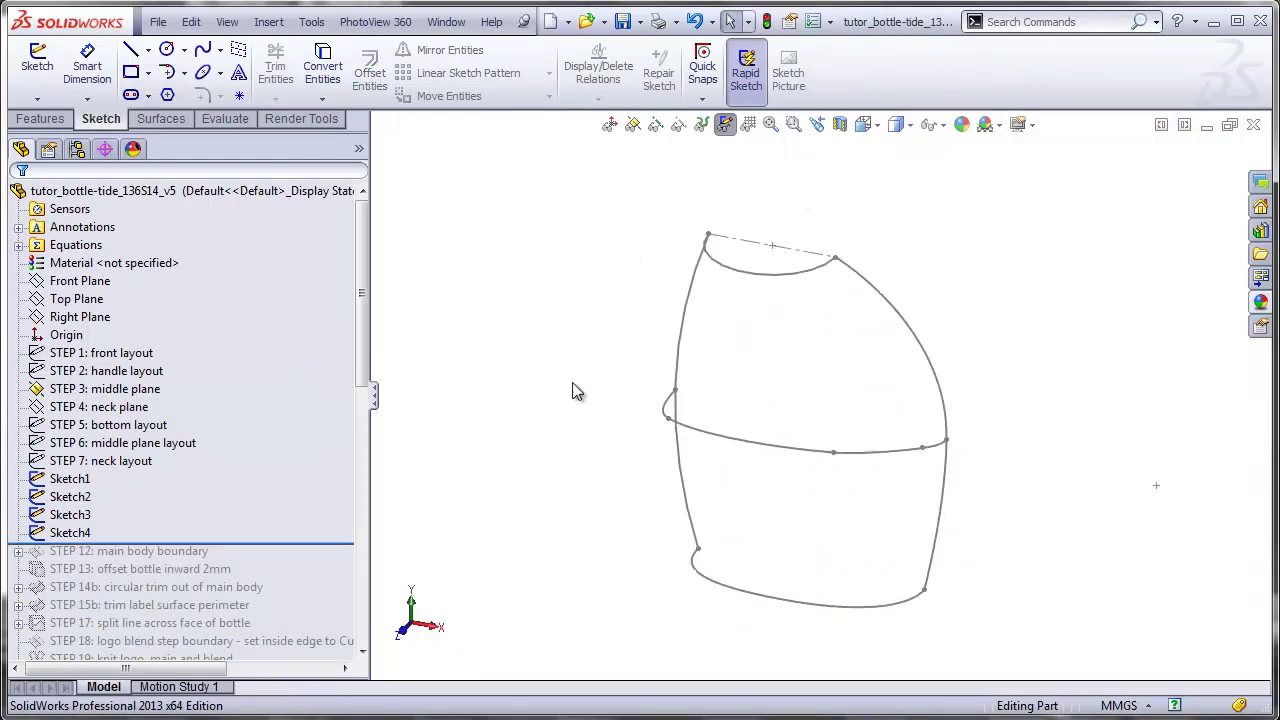
- Start a Boundary Surface with Sketch1, Sketch2 and Sketch3 as Direction 1 profiles, flipping Sketch3's connectors
{"action": "left_click", "coordinate": [148, 119]}
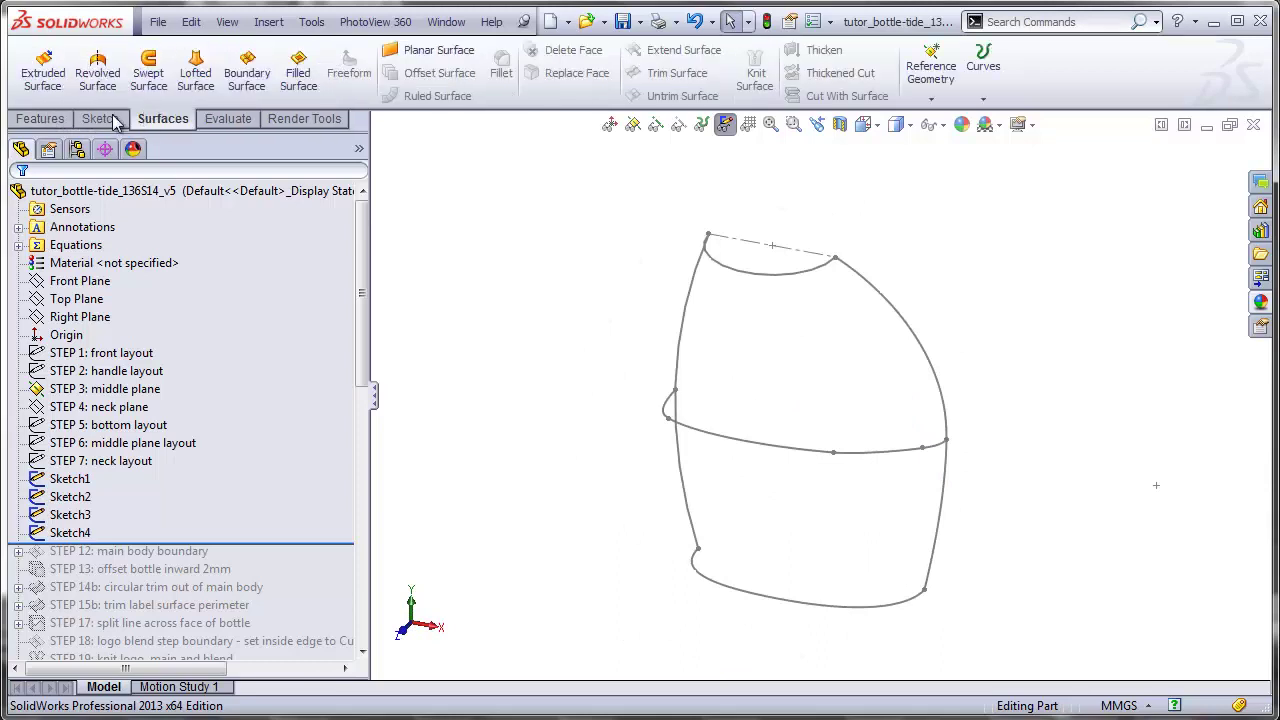
{"action": "left_click", "coordinate": [238, 80]}
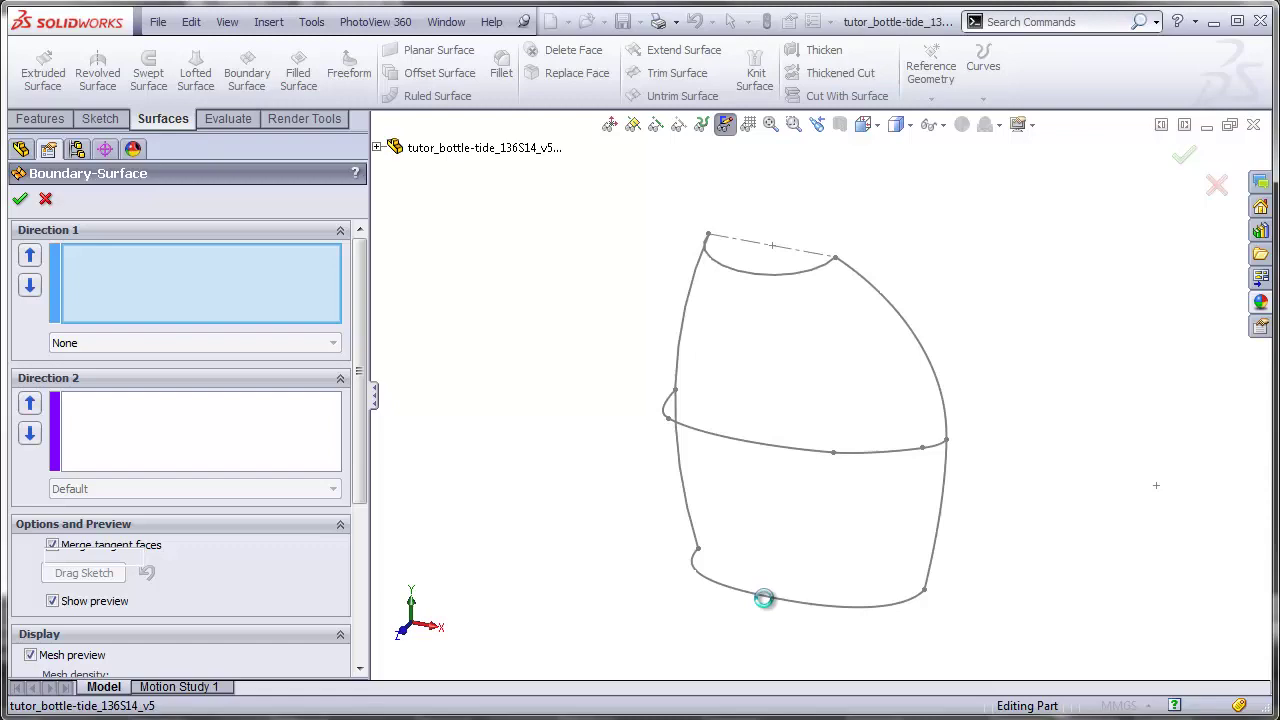
{"action": "left_click", "coordinate": [766, 604]}
{"action": "left_click", "coordinate": [734, 435]}
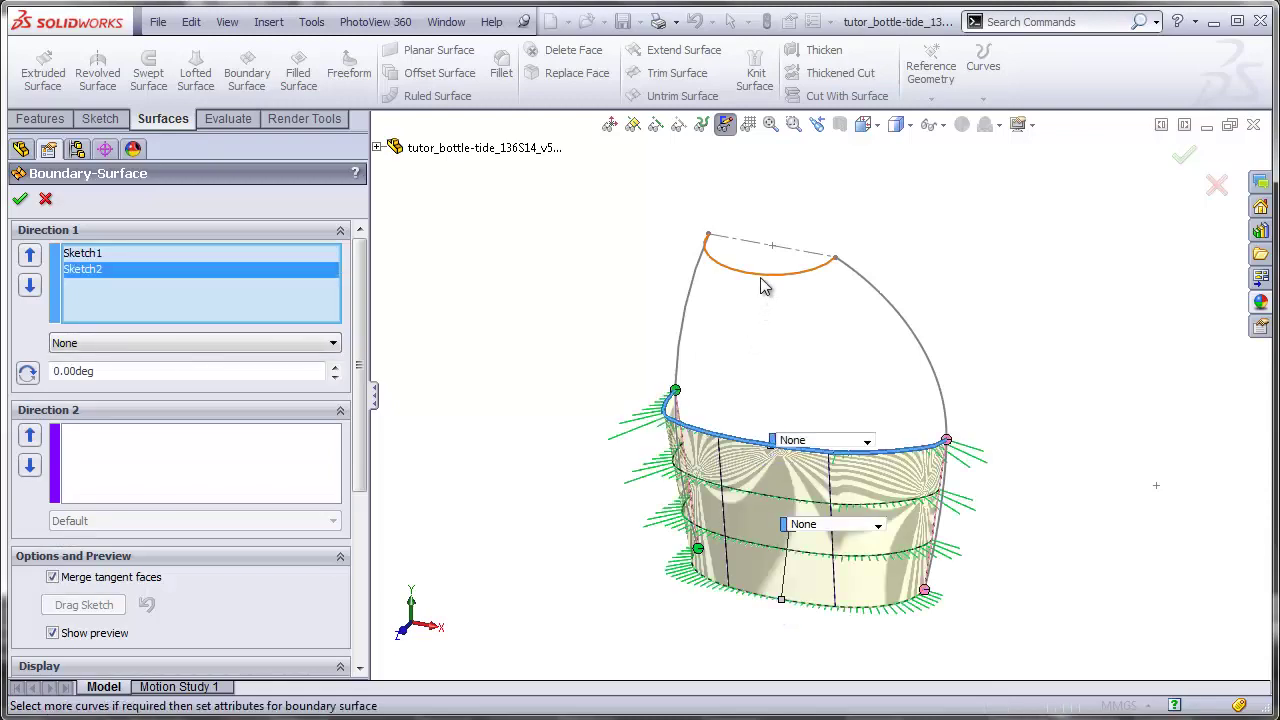
{"action": "left_click", "coordinate": [760, 277]}
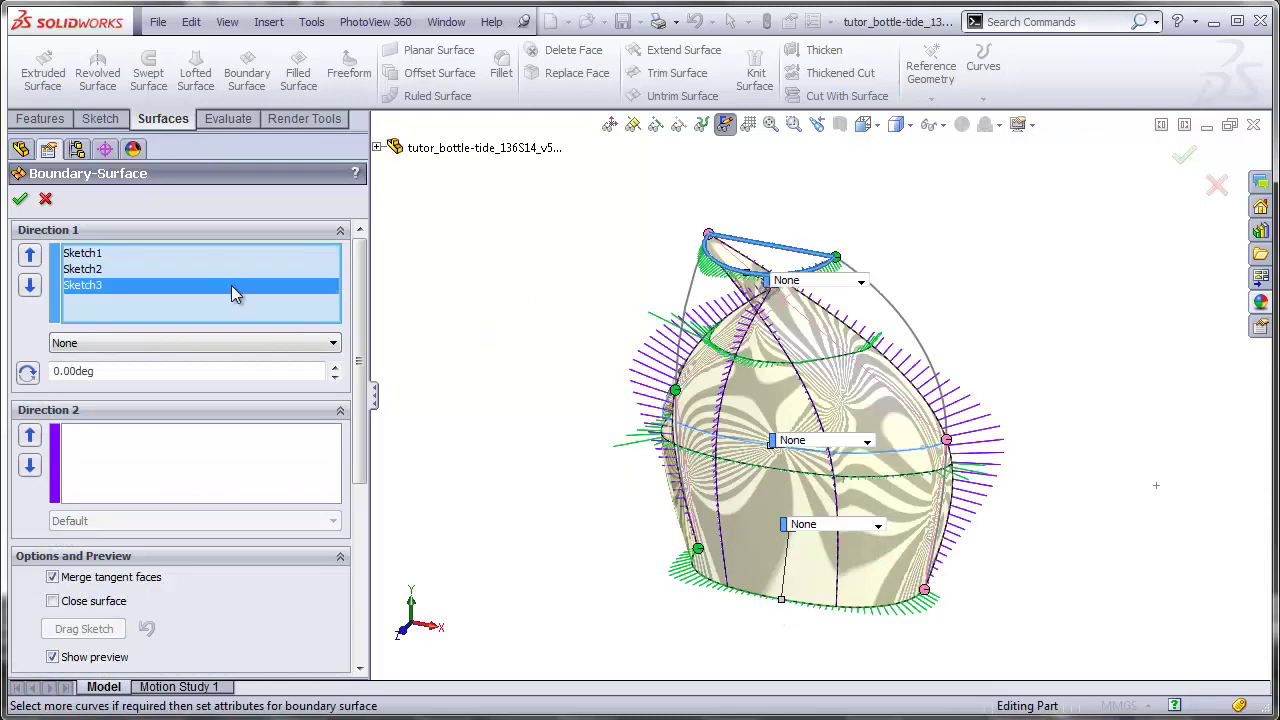
{"action": "right_click", "coordinate": [231, 285]}
{"action": "left_click", "coordinate": [300, 340]}
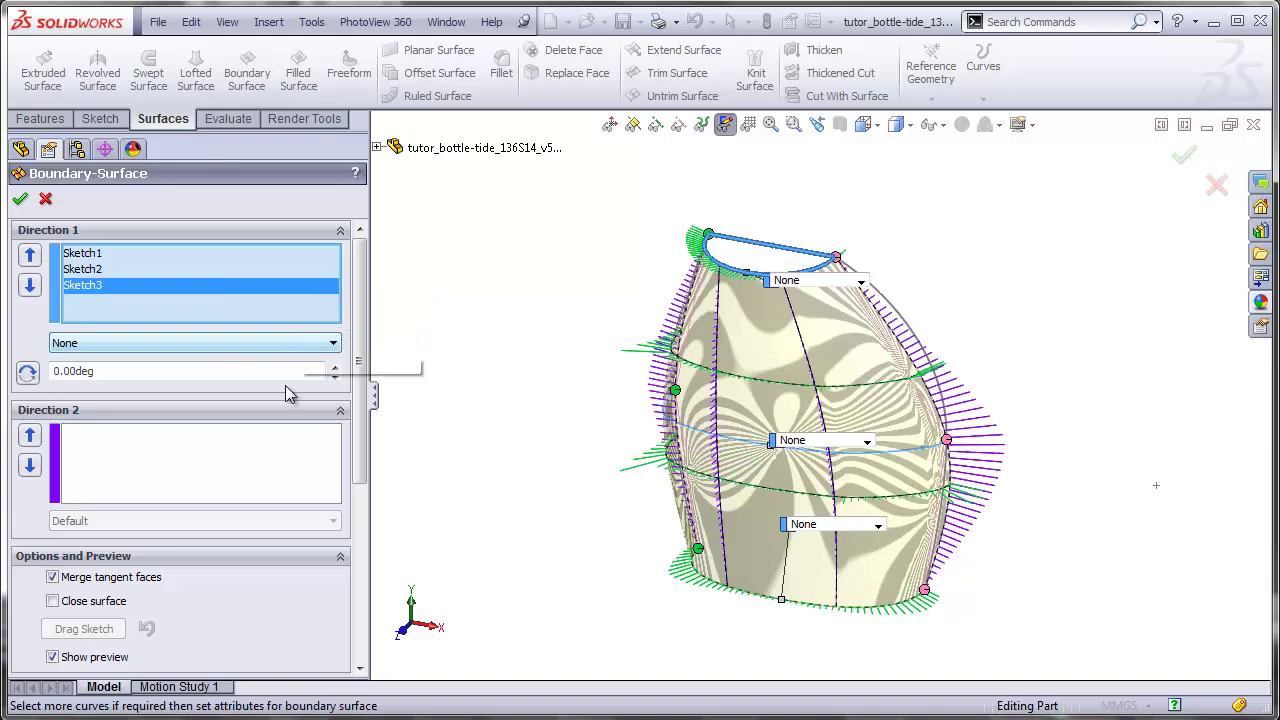
{"action": "left_click", "coordinate": [252, 470]}
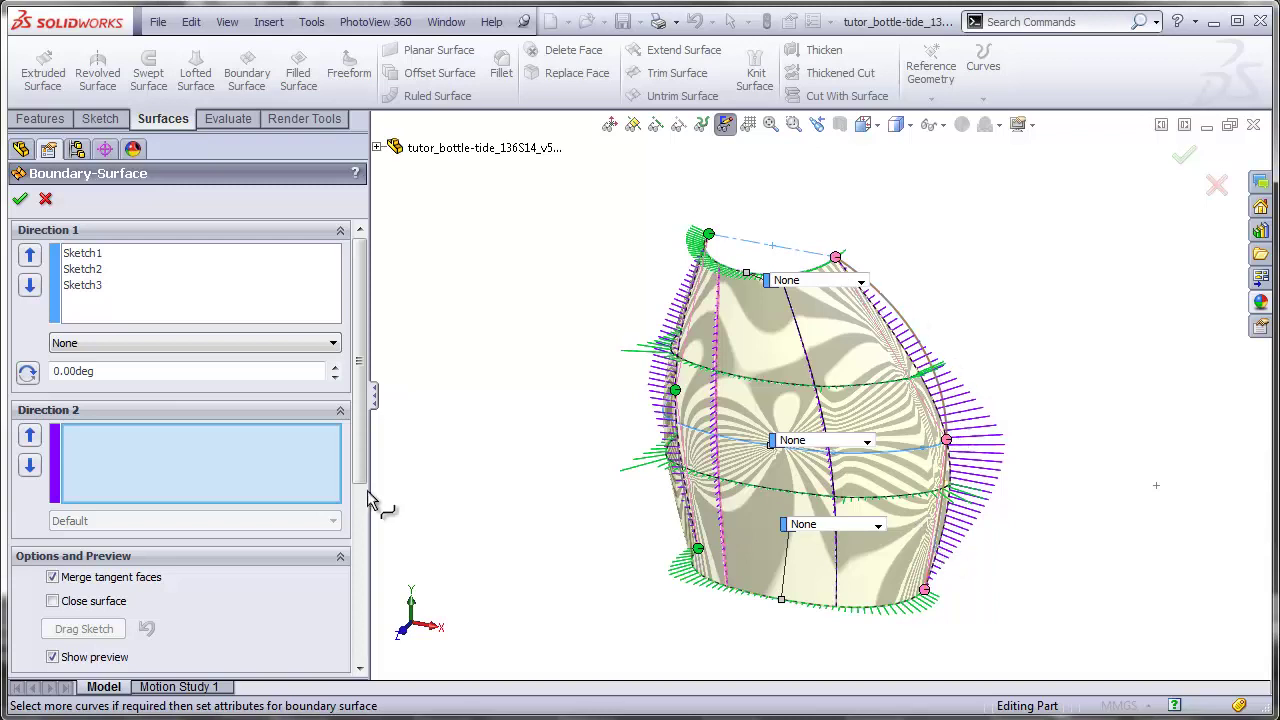
- Turn off zebra stripes and curvature combs, then add the left and right profile curves as Direction 2 groups
{"action": "left_click_drag", "start_coordinate": [365, 477], "coordinate": [366, 616]}
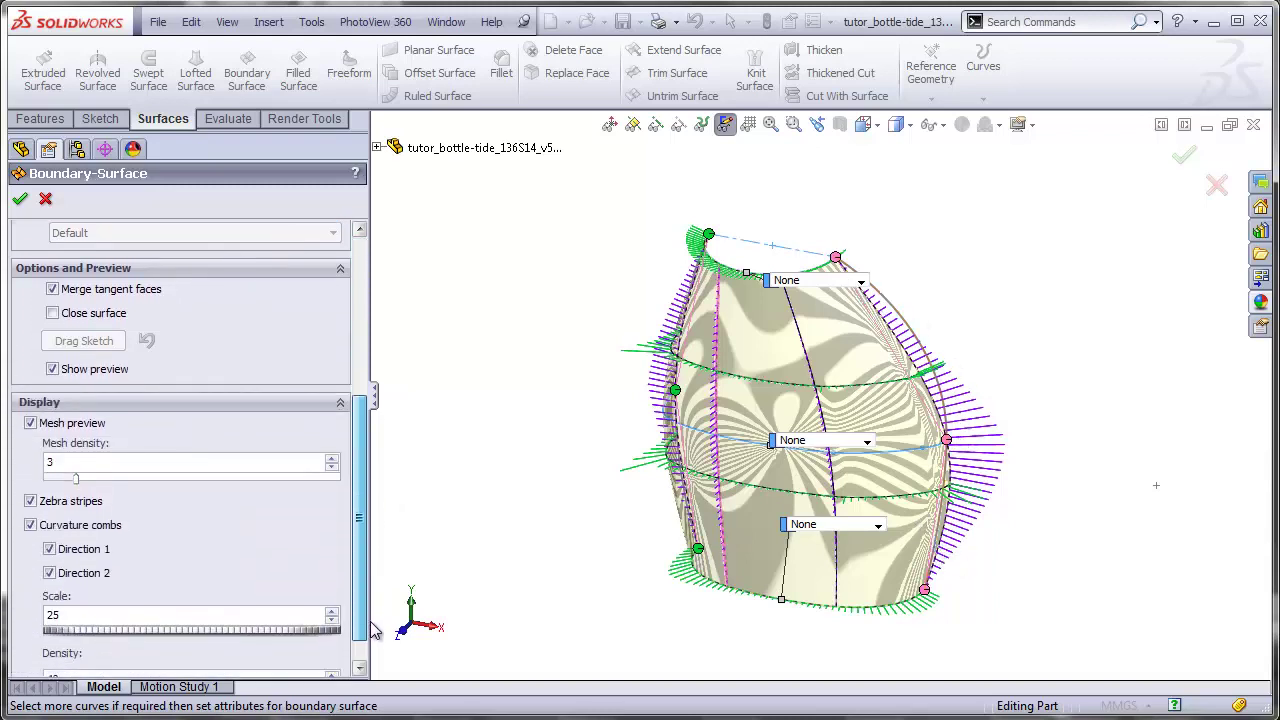
{"action": "left_click", "coordinate": [30, 498]}
{"action": "left_click", "coordinate": [30, 522]}
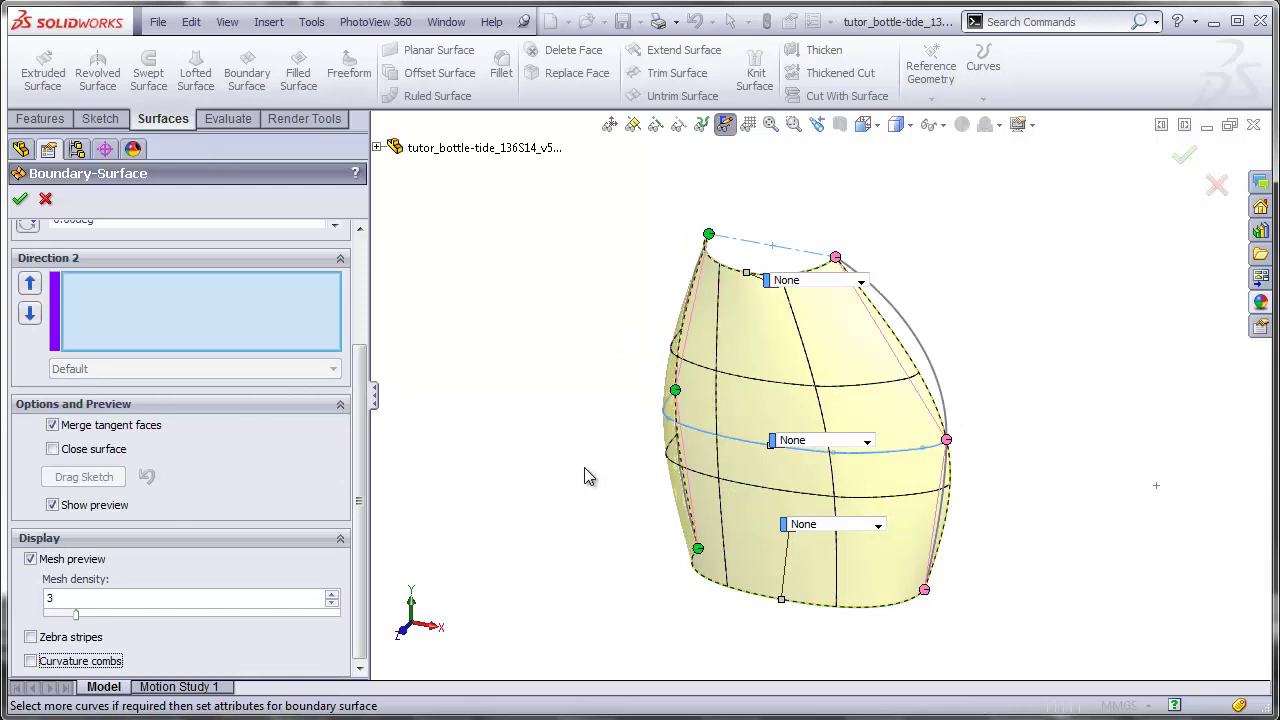
{"action": "right_click", "coordinate": [266, 320]}
{"action": "left_click", "coordinate": [310, 346]}
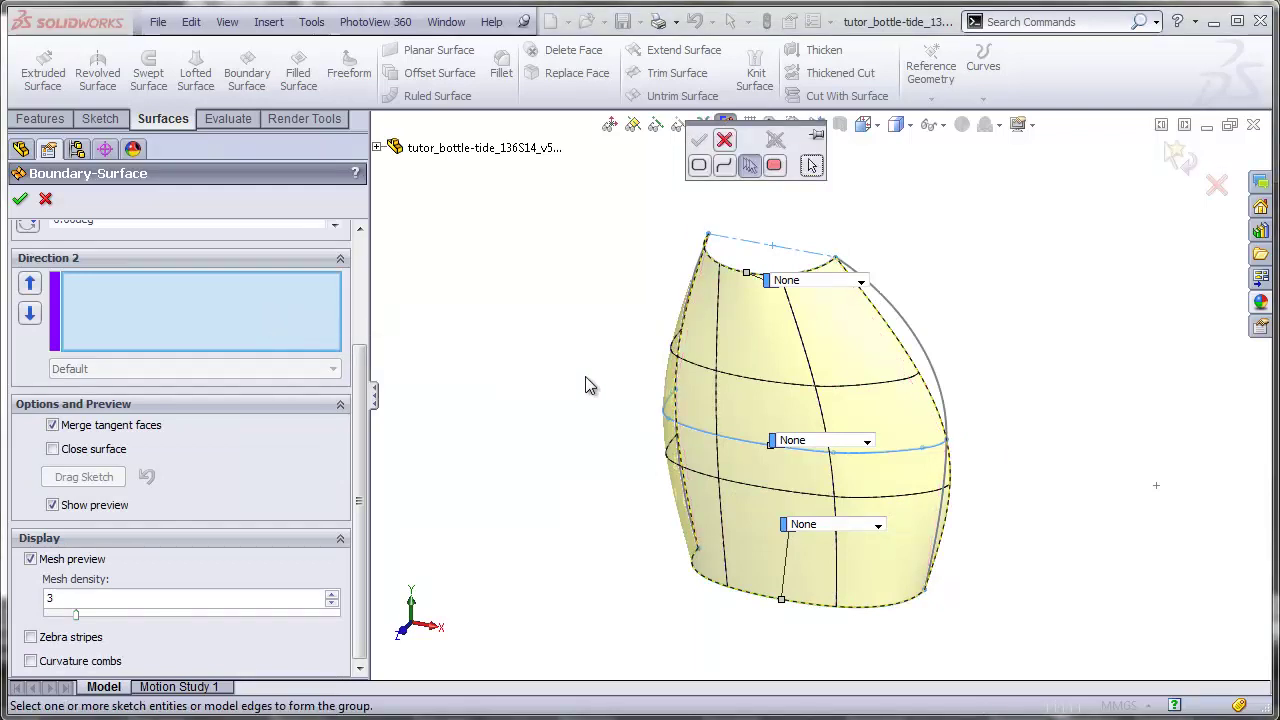
{"action": "left_click", "coordinate": [677, 381]}
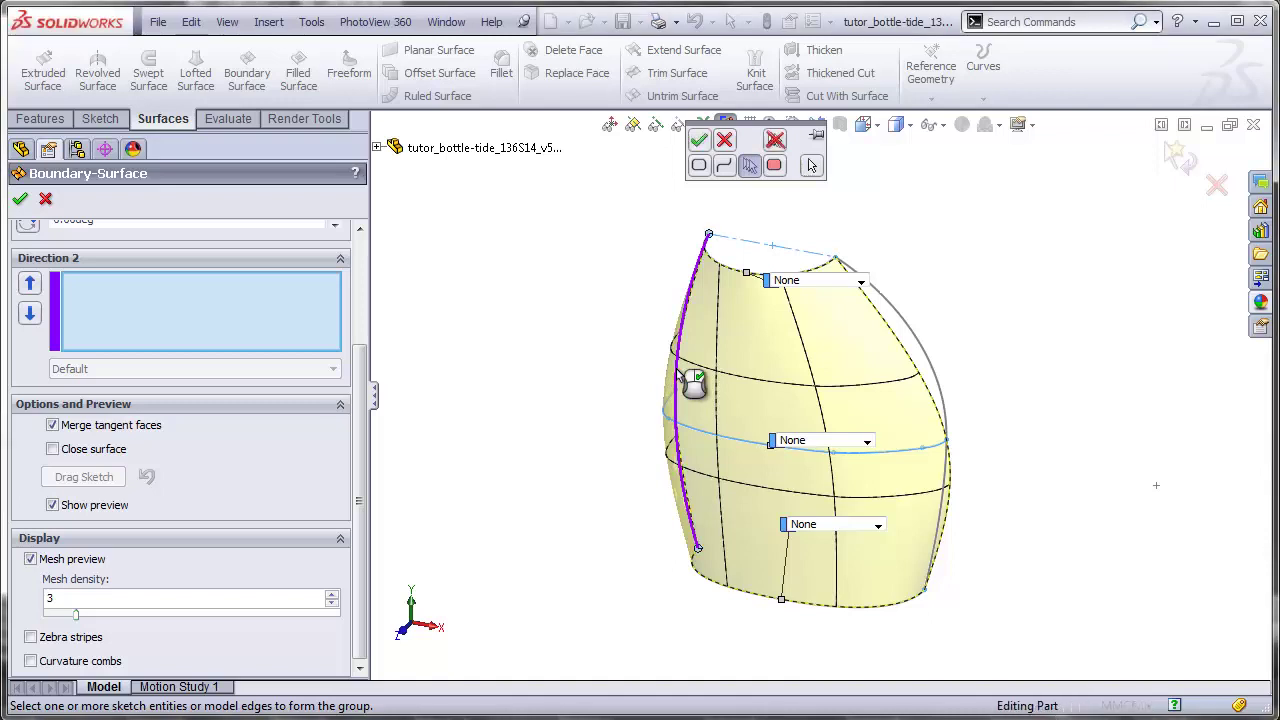
{"action": "left_click", "coordinate": [698, 139]}
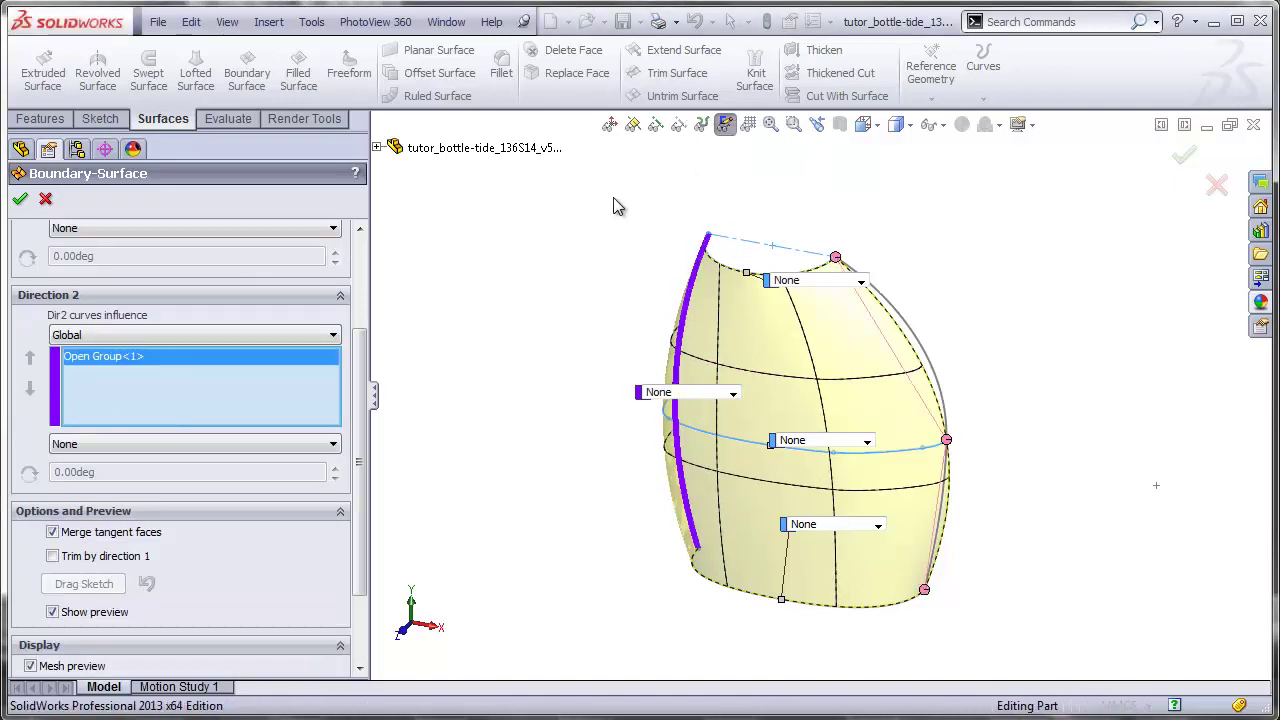
{"action": "right_click", "coordinate": [277, 390]}
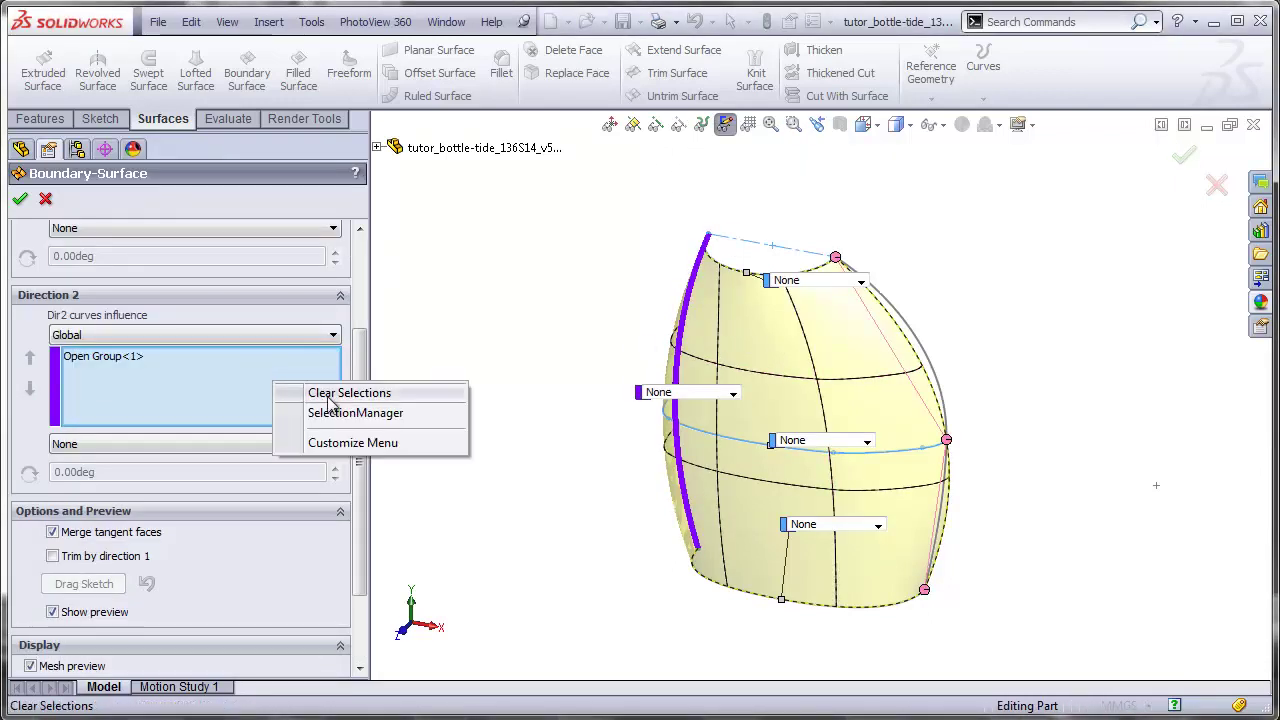
{"action": "left_click", "coordinate": [334, 411]}
{"action": "left_click", "coordinate": [912, 335]}
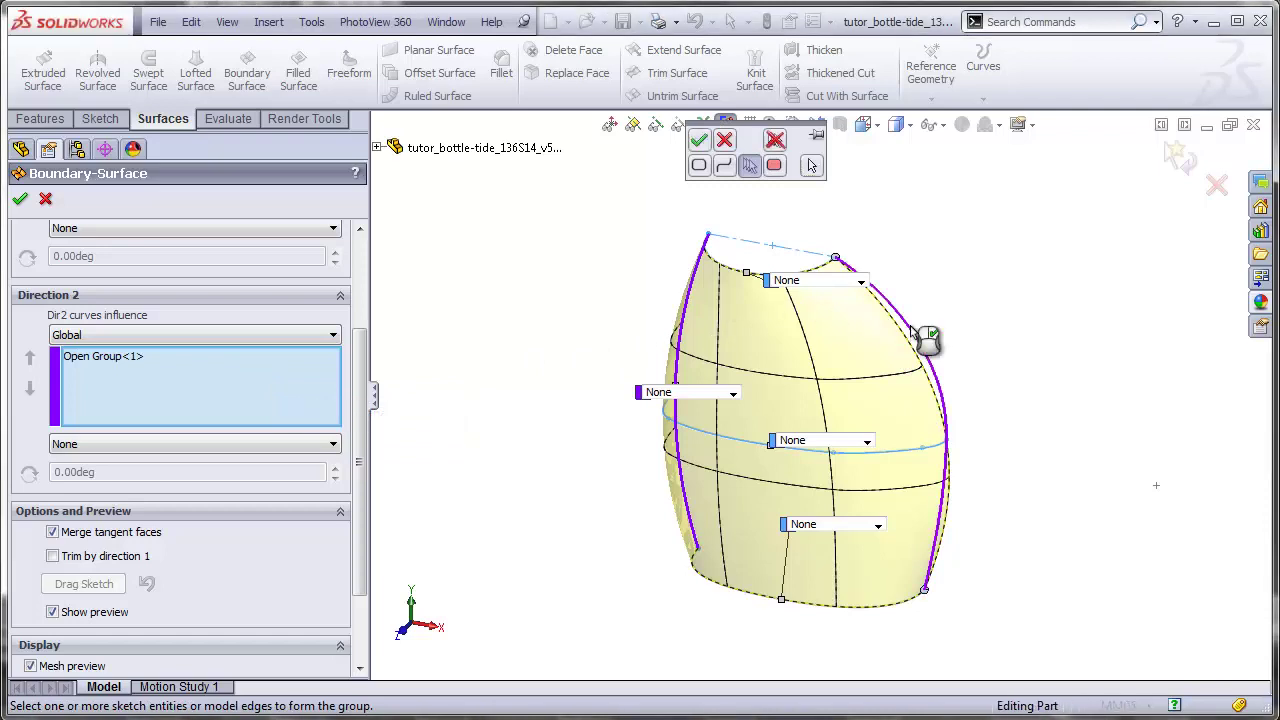
{"action": "left_click", "coordinate": [699, 140]}
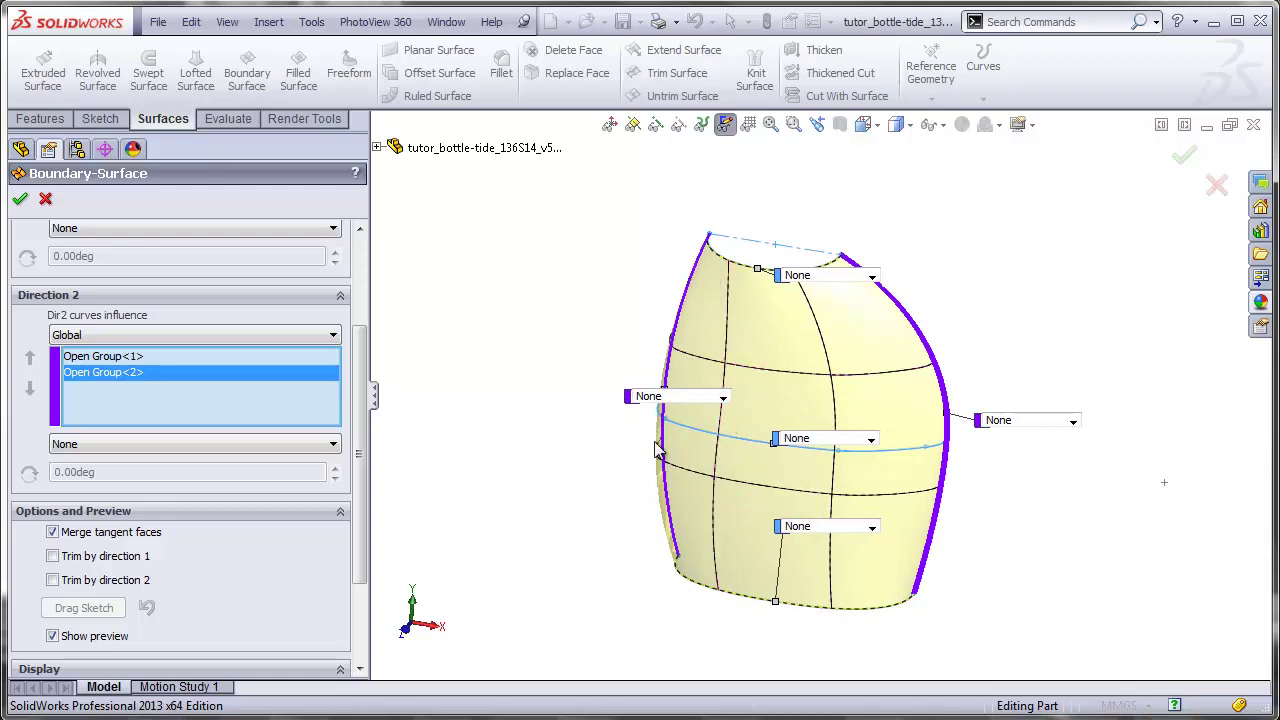
- Set both side curves' tangency to Normal To Profile
{"action": "left_click", "coordinate": [722, 398]}
{"action": "left_click", "coordinate": [665, 434]}
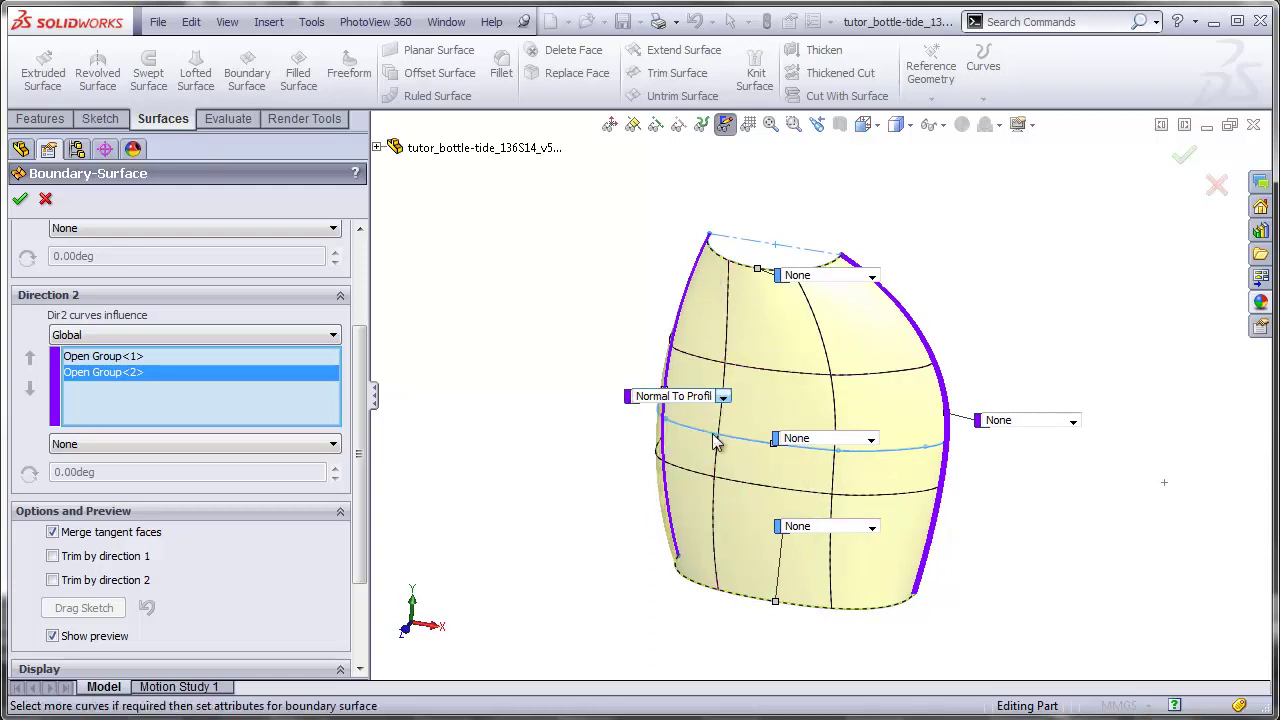
{"action": "left_click", "coordinate": [1070, 422]}
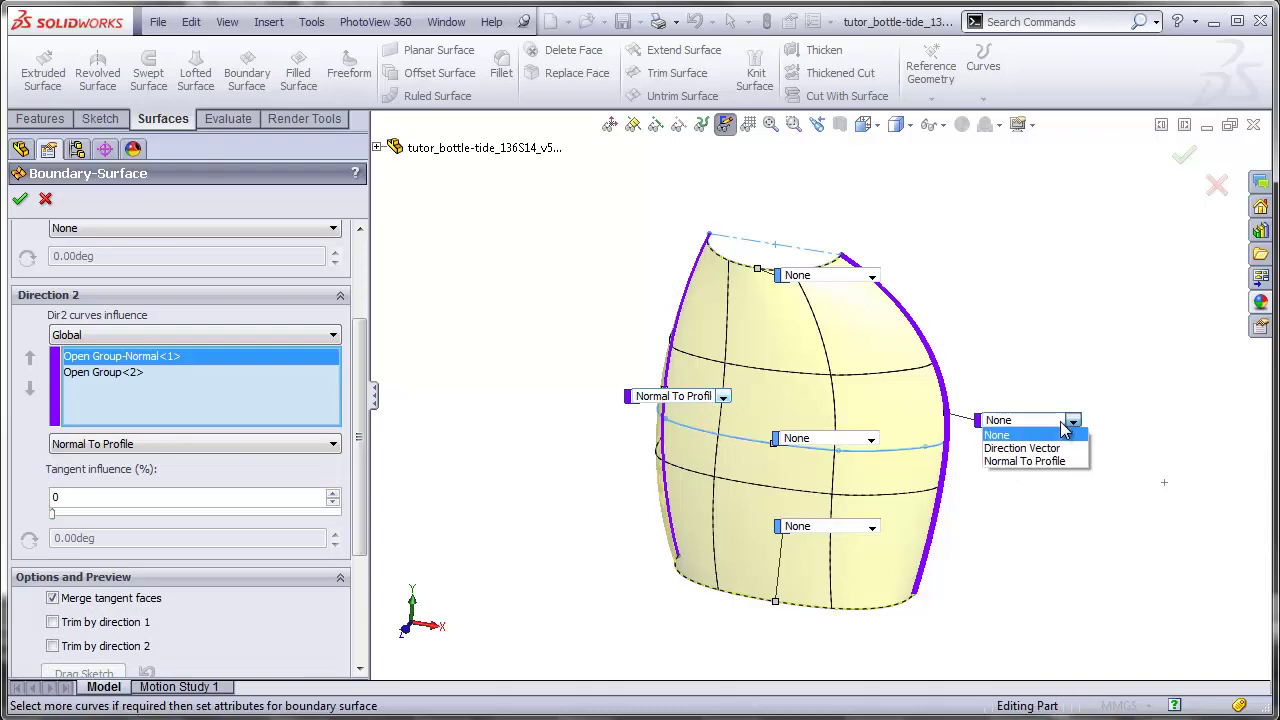
{"action": "left_click", "coordinate": [1057, 462]}
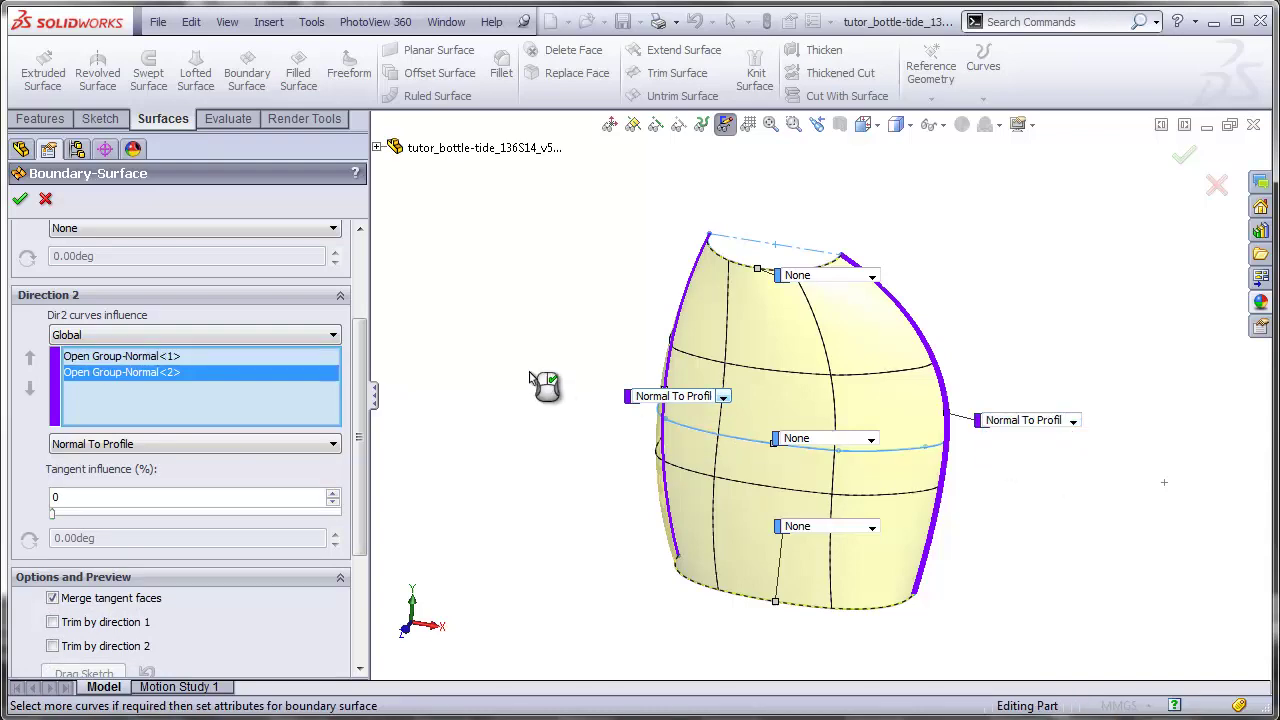
- Complete Boundary-Surface1 for the bottle half, inspect it from several angles, and bring up the Evaluate tools
{"action": "left_click", "coordinate": [20, 198]}
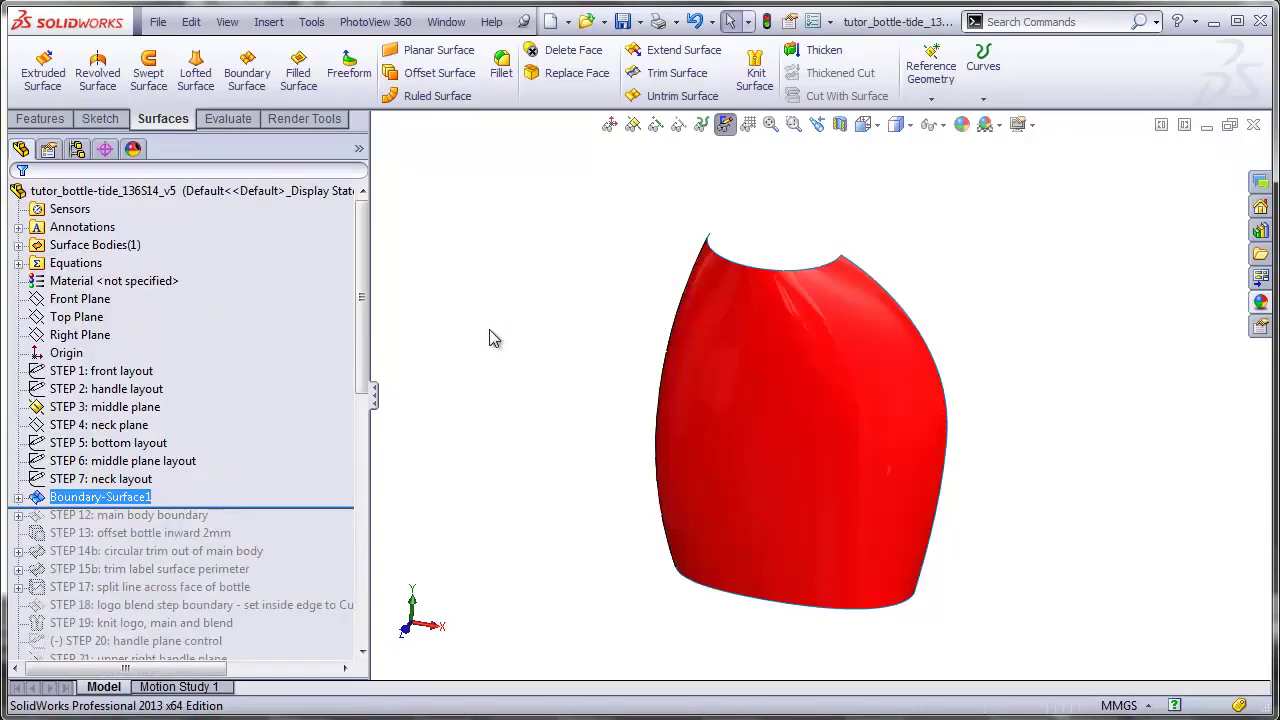
{"action": "middle_click_drag", "start_coordinate": [613, 400], "coordinate": [664, 431]}
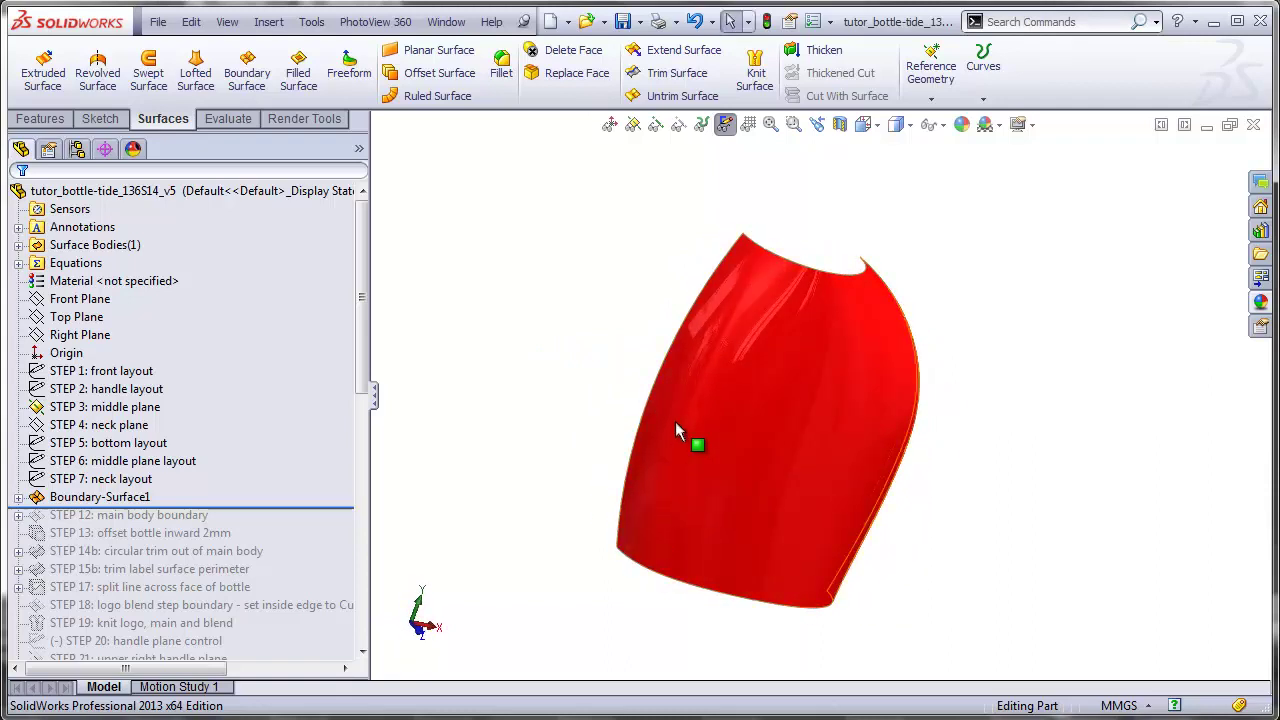
{"action": "middle_click_drag", "start_coordinate": [756, 296], "coordinate": [693, 308]}
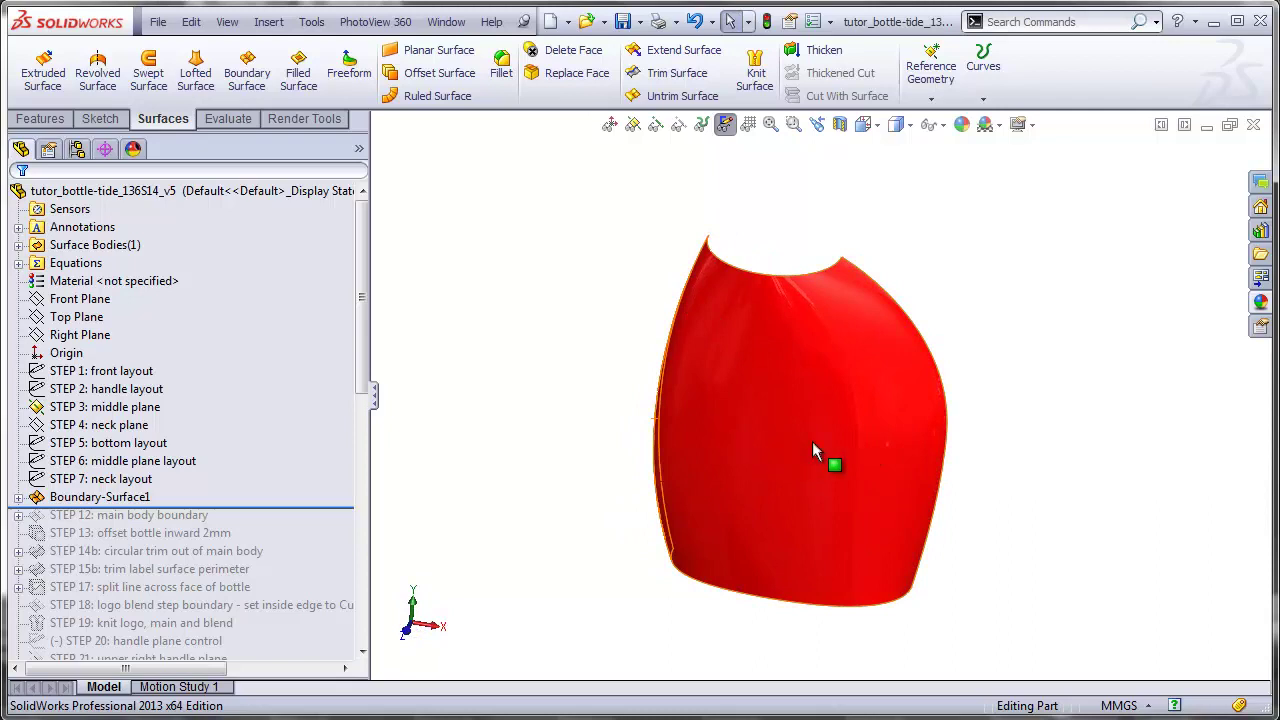
{"action": "middle_click_drag", "start_coordinate": [812, 444], "coordinate": [770, 440]}
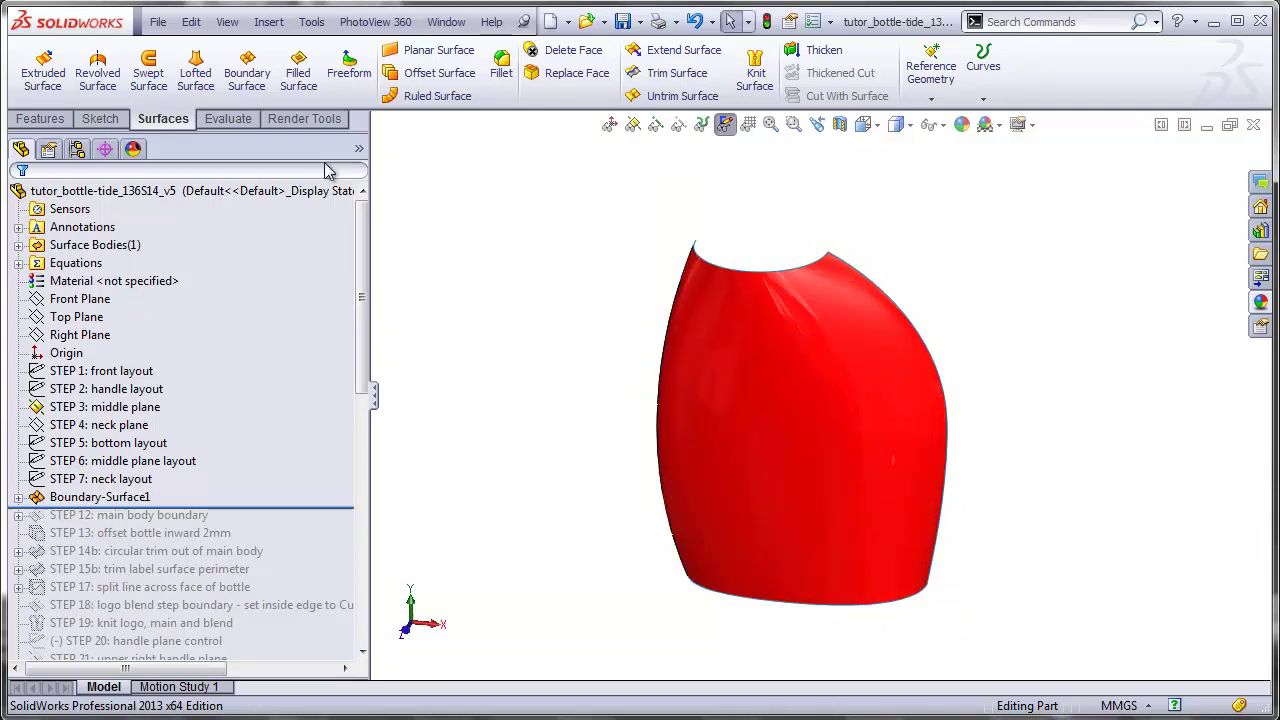
{"action": "left_click", "coordinate": [228, 122]}
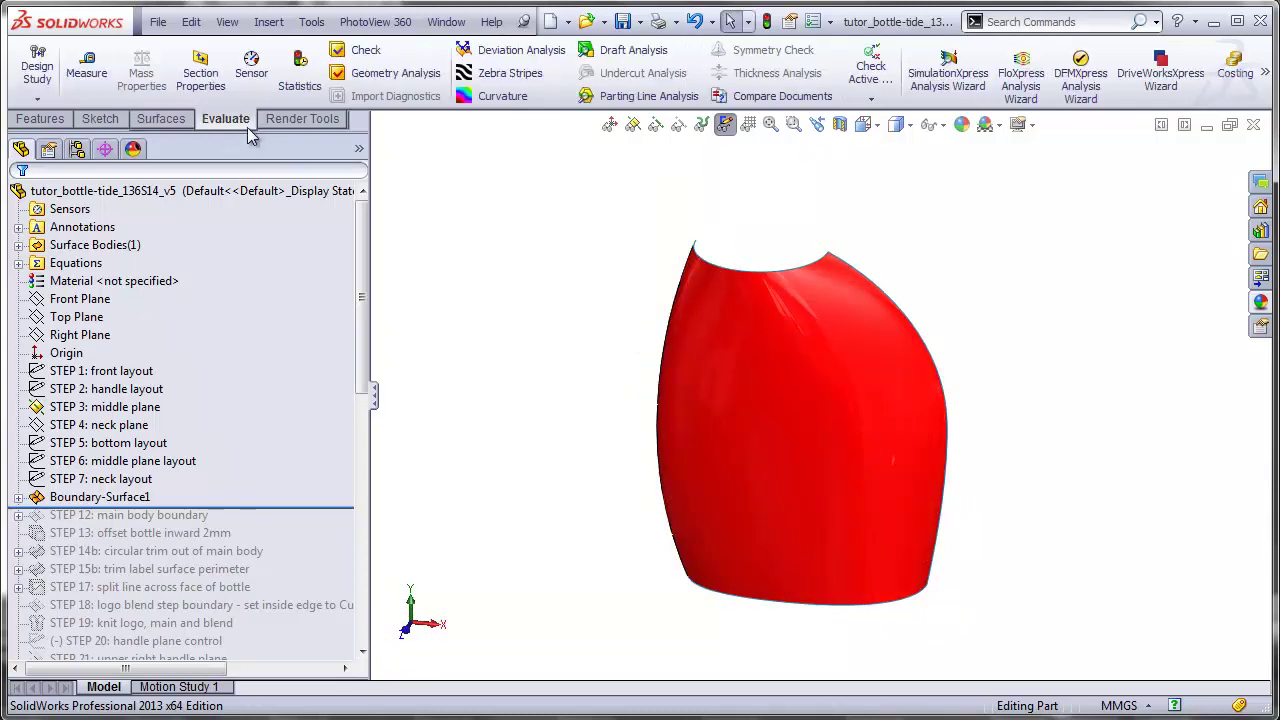
{"action": "left_click", "coordinate": [489, 95]}
{"action": "middle_click_drag", "start_coordinate": [566, 387], "coordinate": [700, 410]}
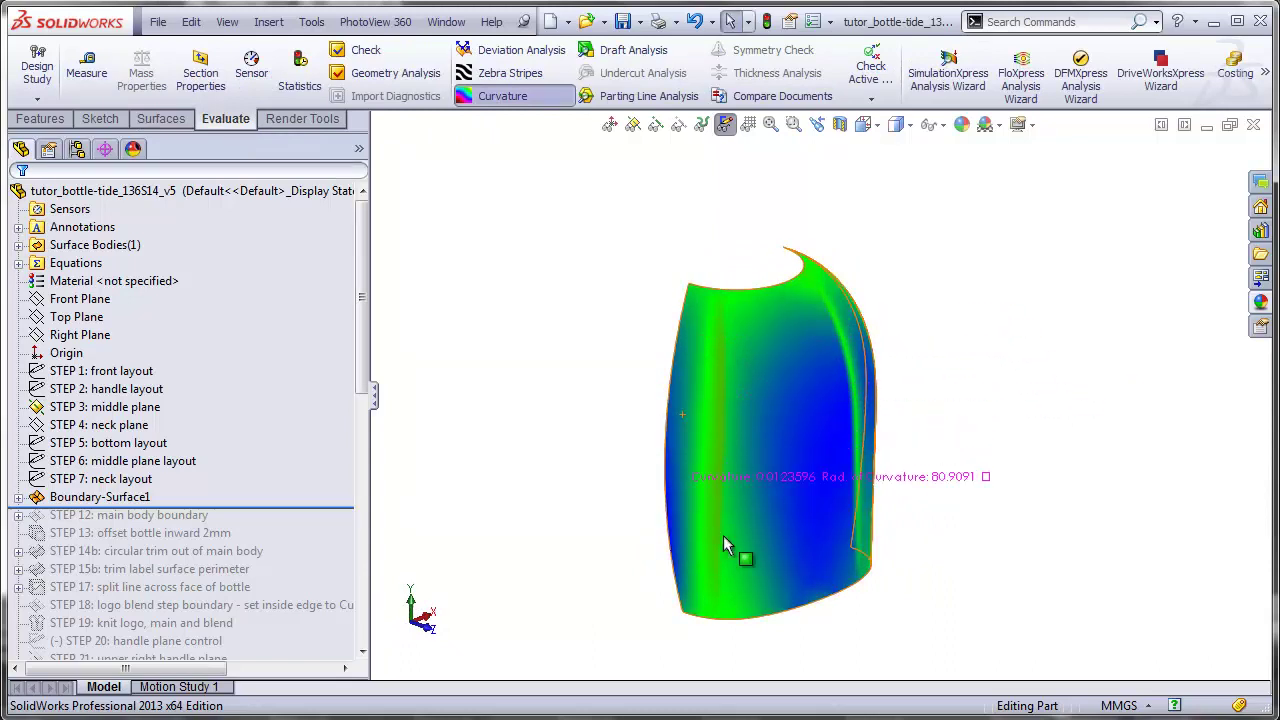
{"action": "scroll", "coordinate": [745, 526], "scroll_direction": "down", "scroll_amount": 2}
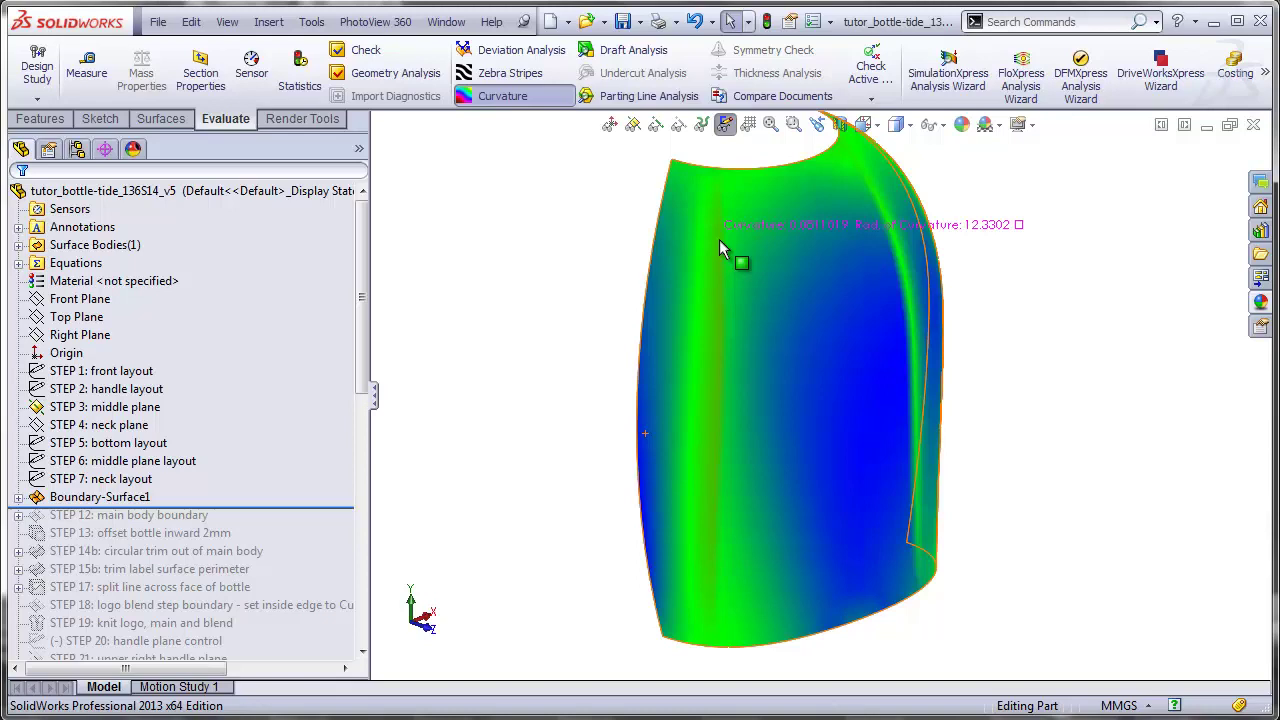
{"action": "left_click", "coordinate": [530, 98]}
- Orbit around Boundary-Surface1, including a view from below, then return to the Surfaces tools
{"action": "scroll", "coordinate": [846, 363], "scroll_direction": "down", "scroll_amount": 1}
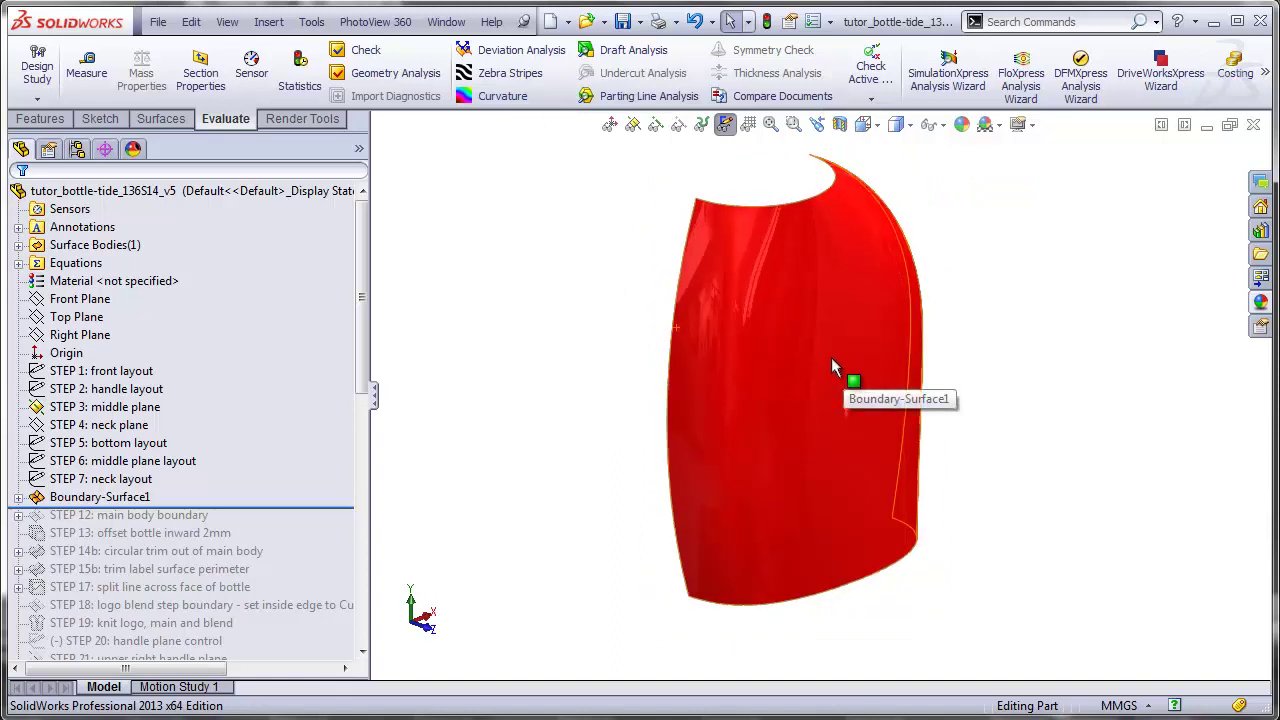
{"action": "middle_click_drag", "start_coordinate": [831, 357], "coordinate": [692, 317]}
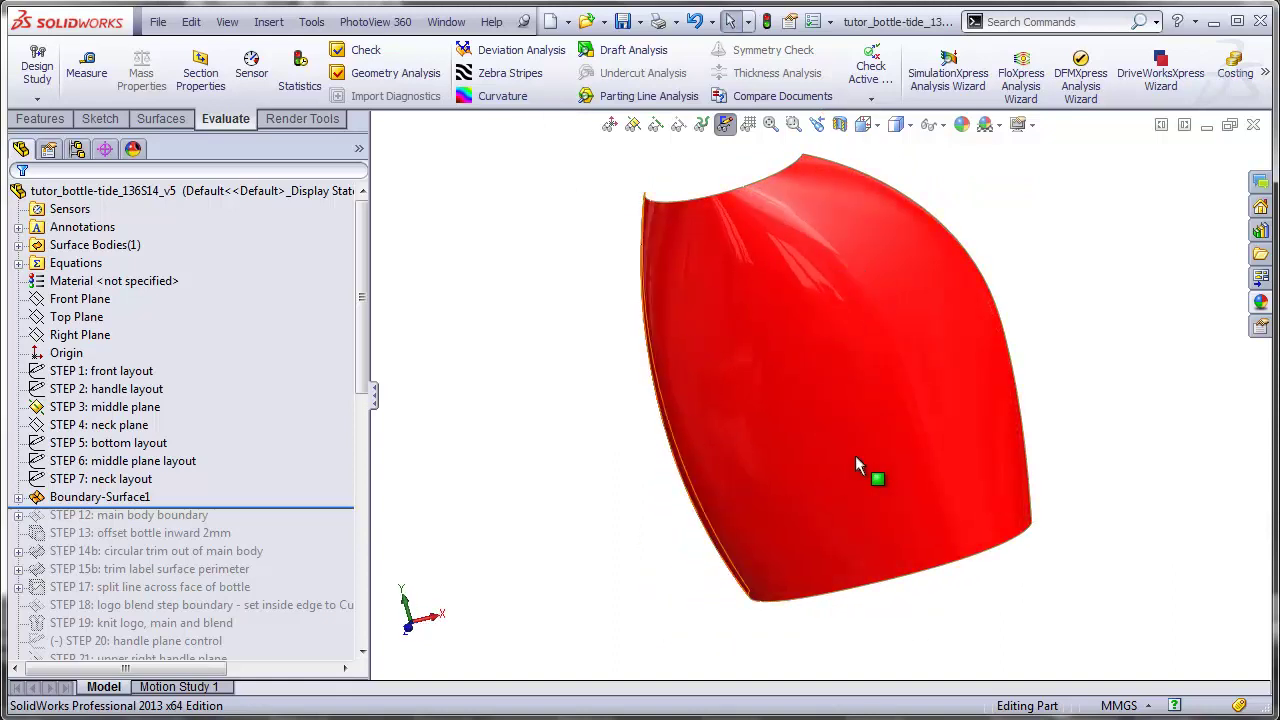
{"action": "mouse_move", "coordinate": [818, 416]}
{"action": "middle_mouse_down"}
{"action": "mouse_move", "coordinate": [789, 426]}
{"action": "mouse_move", "coordinate": [795, 410]}
{"action": "middle_mouse_up"}
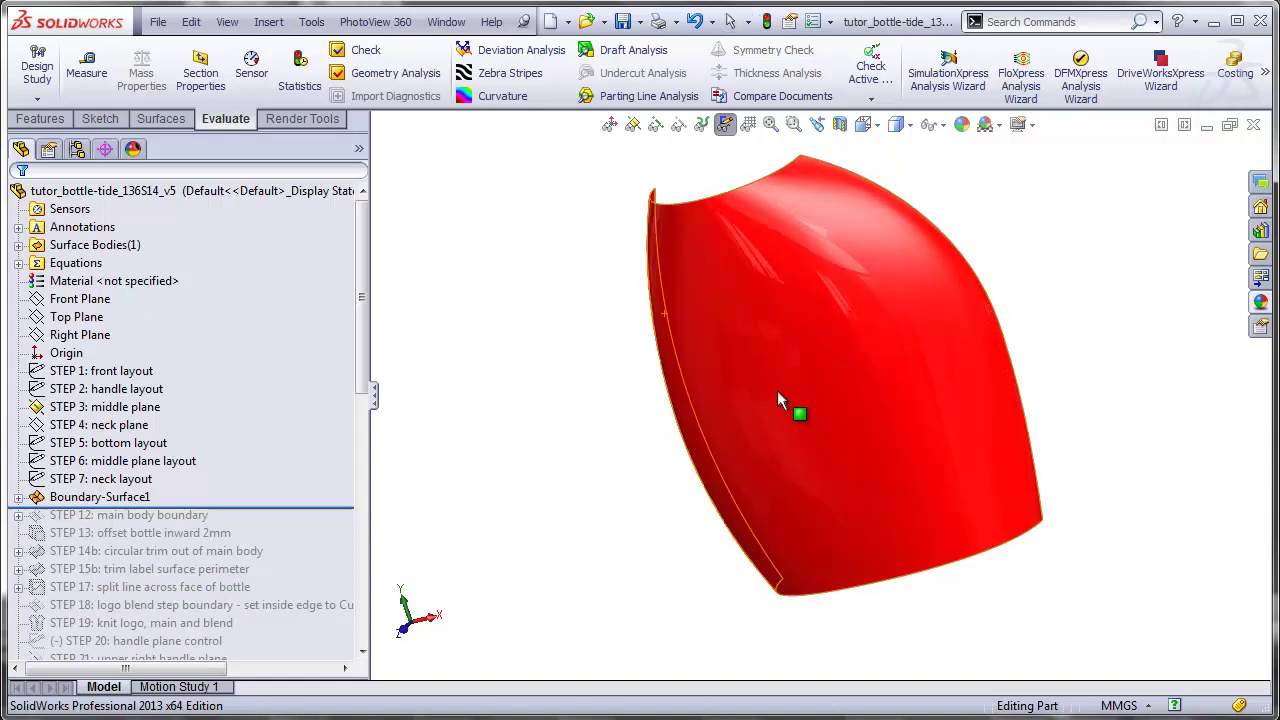
{"action": "middle_click_drag", "start_coordinate": [781, 396], "coordinate": [951, 357]}
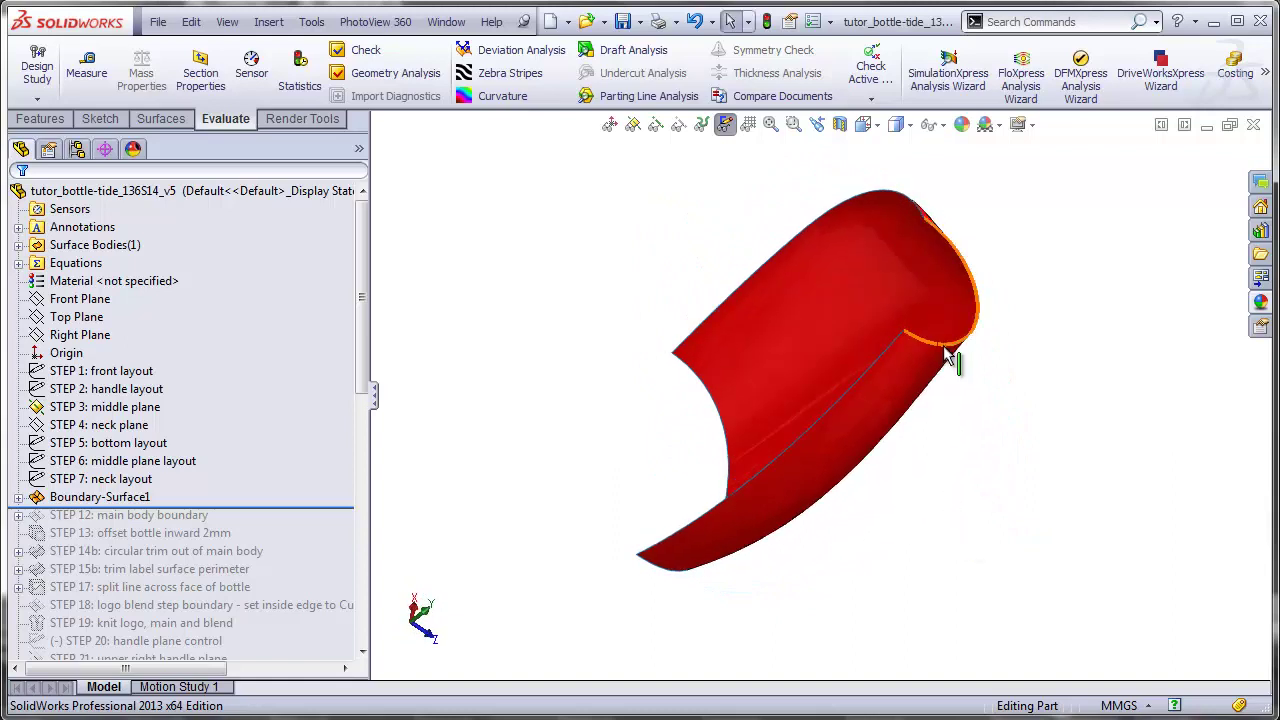
{"action": "left_click", "coordinate": [163, 120]}
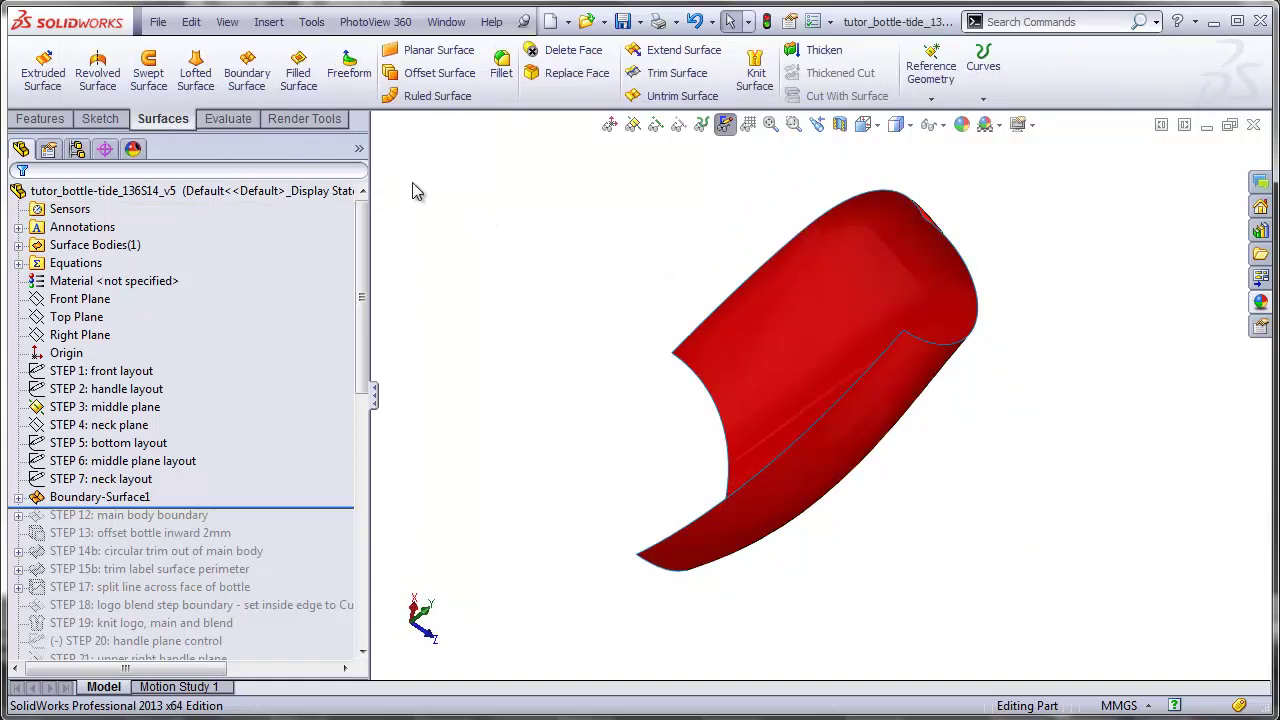
- Offset the bottle body face by 2 mm into Surface-Offset1 and orbit to compare both surfaces
{"action": "left_click", "coordinate": [435, 74]}
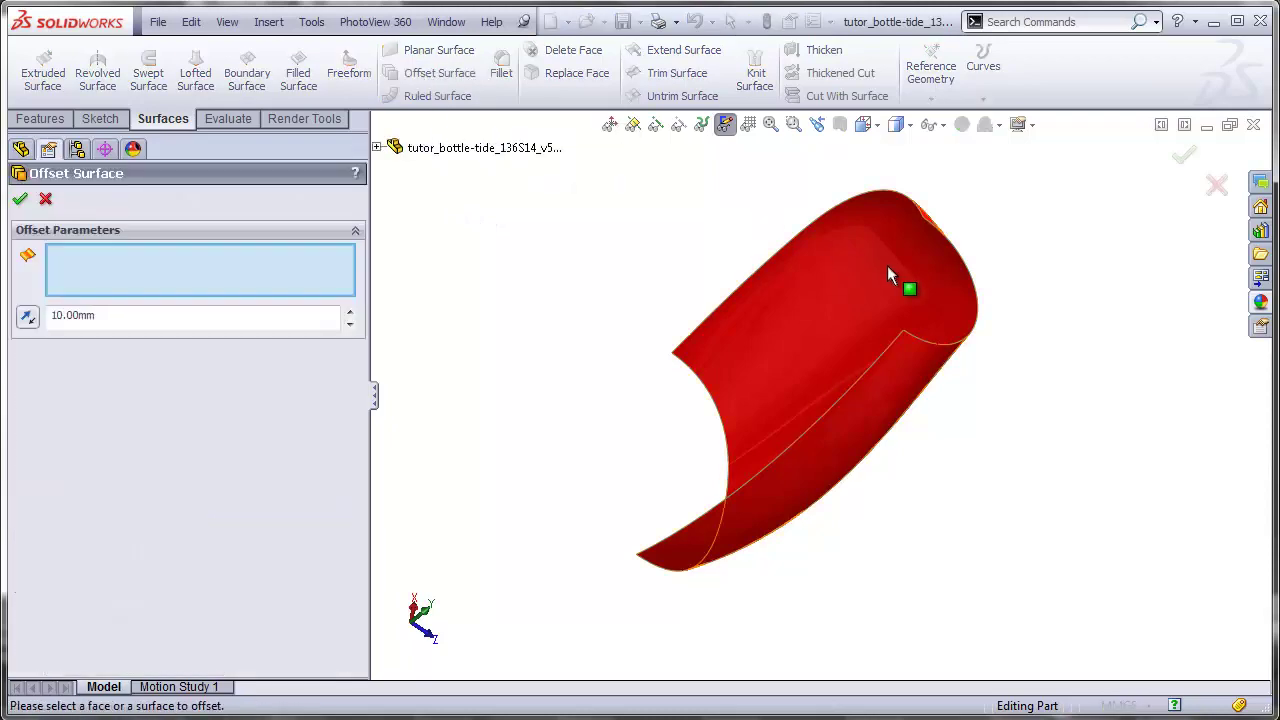
{"action": "left_click", "coordinate": [895, 261]}
{"action": "scroll", "coordinate": [912, 226], "scroll_direction": "down", "scroll_amount": 3}
{"action": "middle_click_drag", "start_coordinate": [912, 226], "coordinate": [850, 212]}
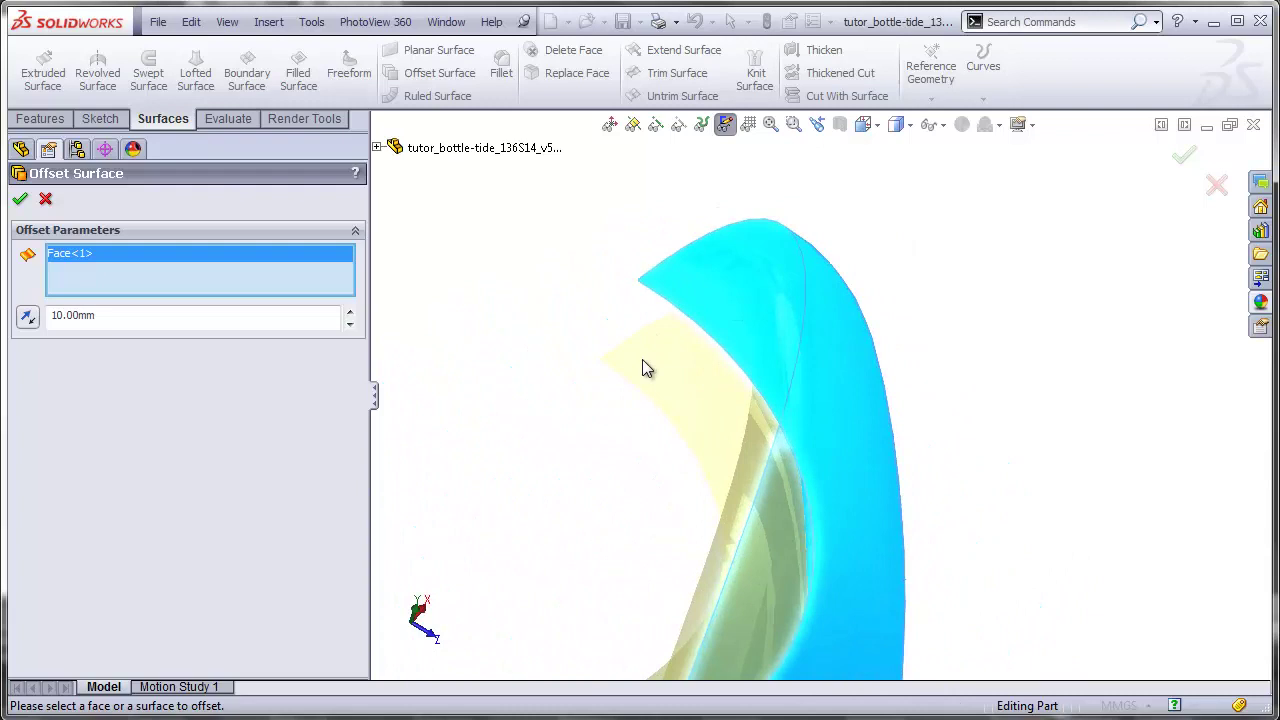
{"action": "middle_click_drag", "start_coordinate": [643, 361], "coordinate": [645, 330]}
{"action": "left_click_drag", "start_coordinate": [95, 315], "coordinate": [46, 315]}
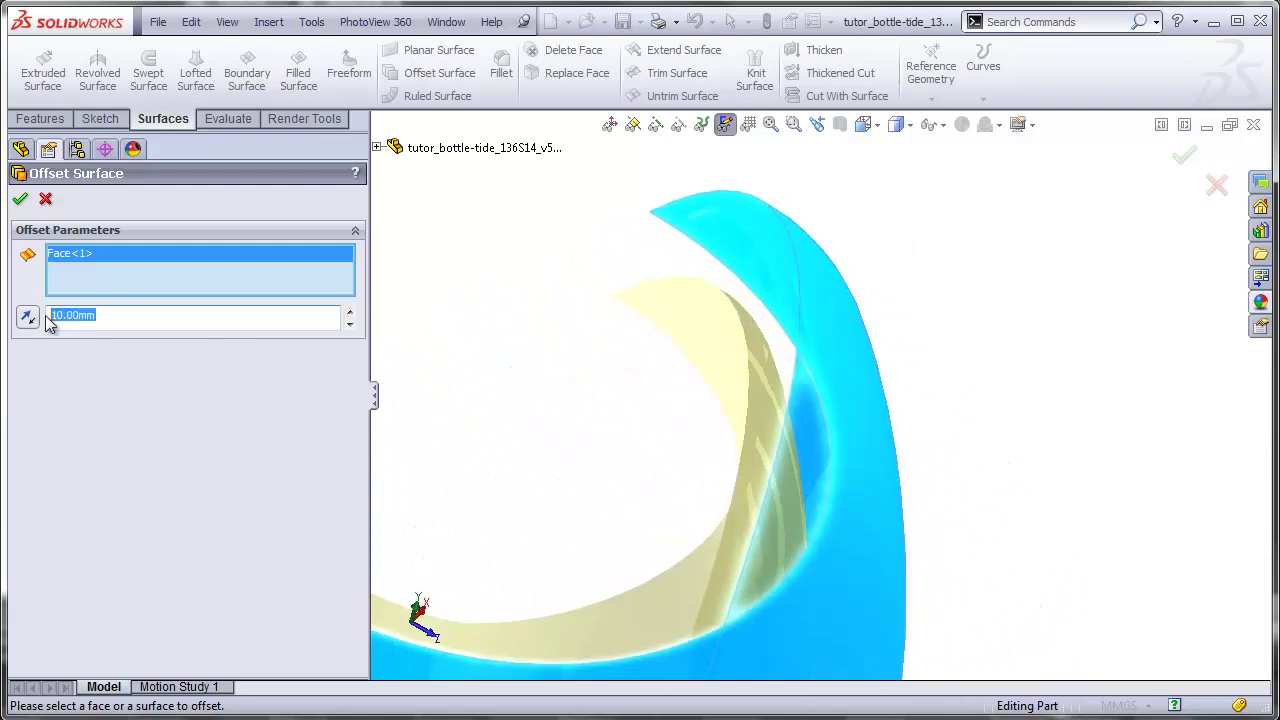
{"action": "type", "text": "2"}
{"action": "key", "text": "Return"}
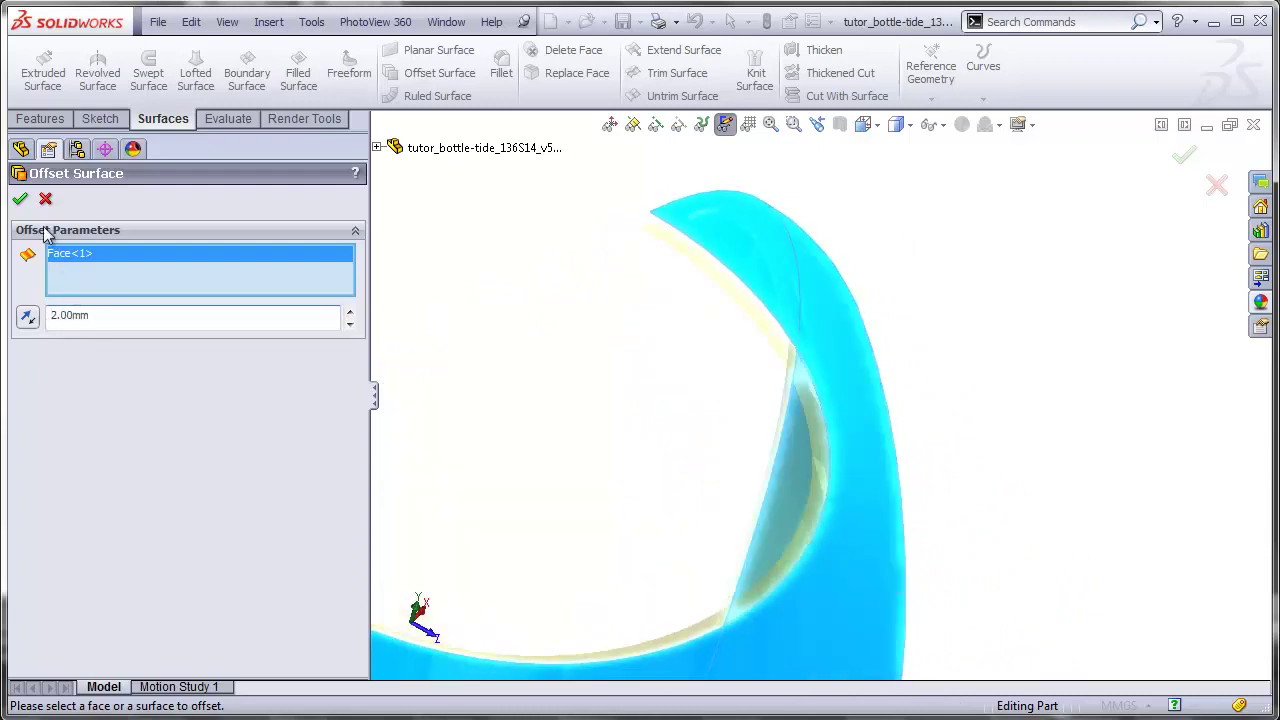
{"action": "middle_click_drag", "start_coordinate": [586, 443], "coordinate": [597, 401]}
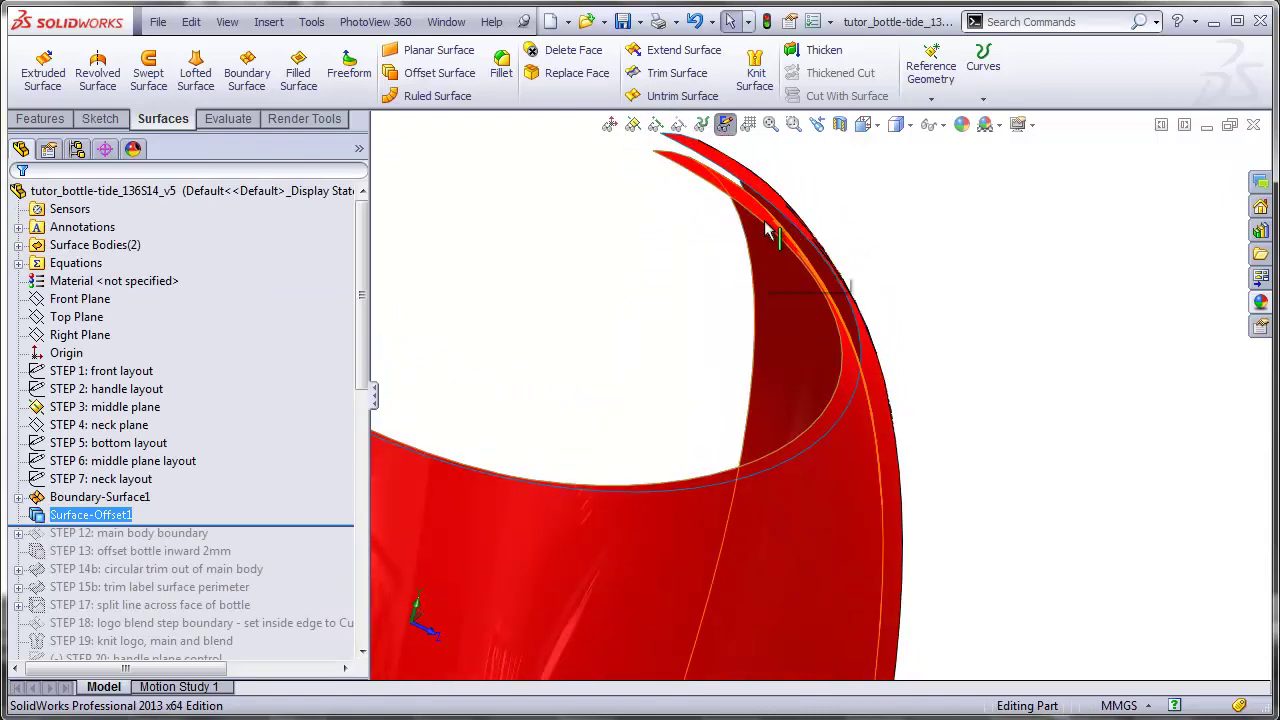
{"action": "middle_click_drag", "start_coordinate": [794, 257], "coordinate": [831, 543]}
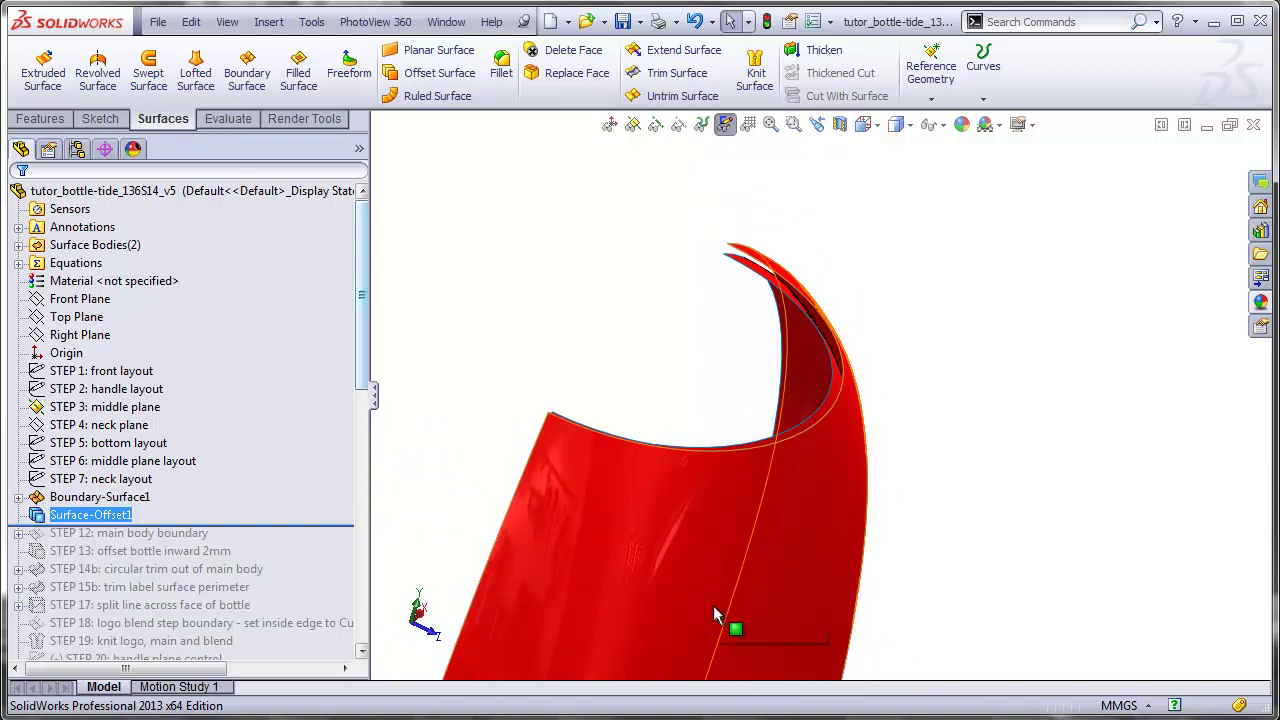
- Switch to the Front view and show the STEP 1: front layout sketch
{"action": "left_click", "coordinate": [896, 124]}
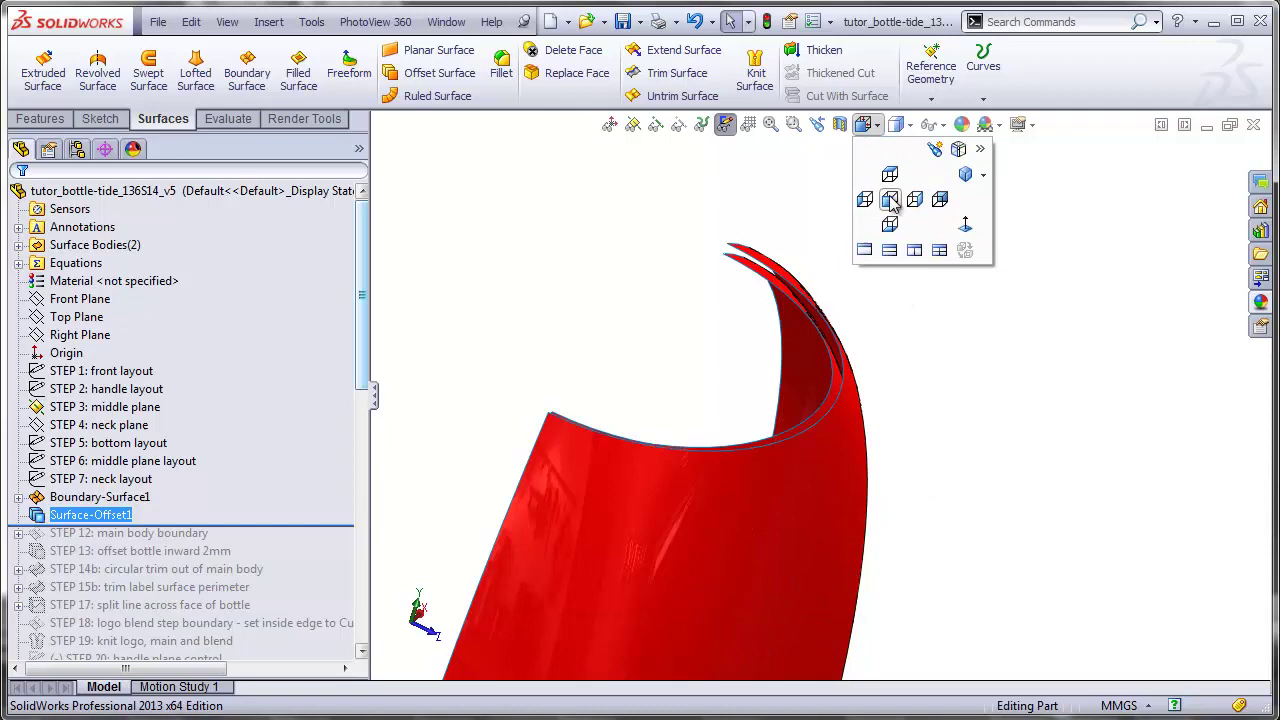
{"action": "left_click", "coordinate": [893, 199]}
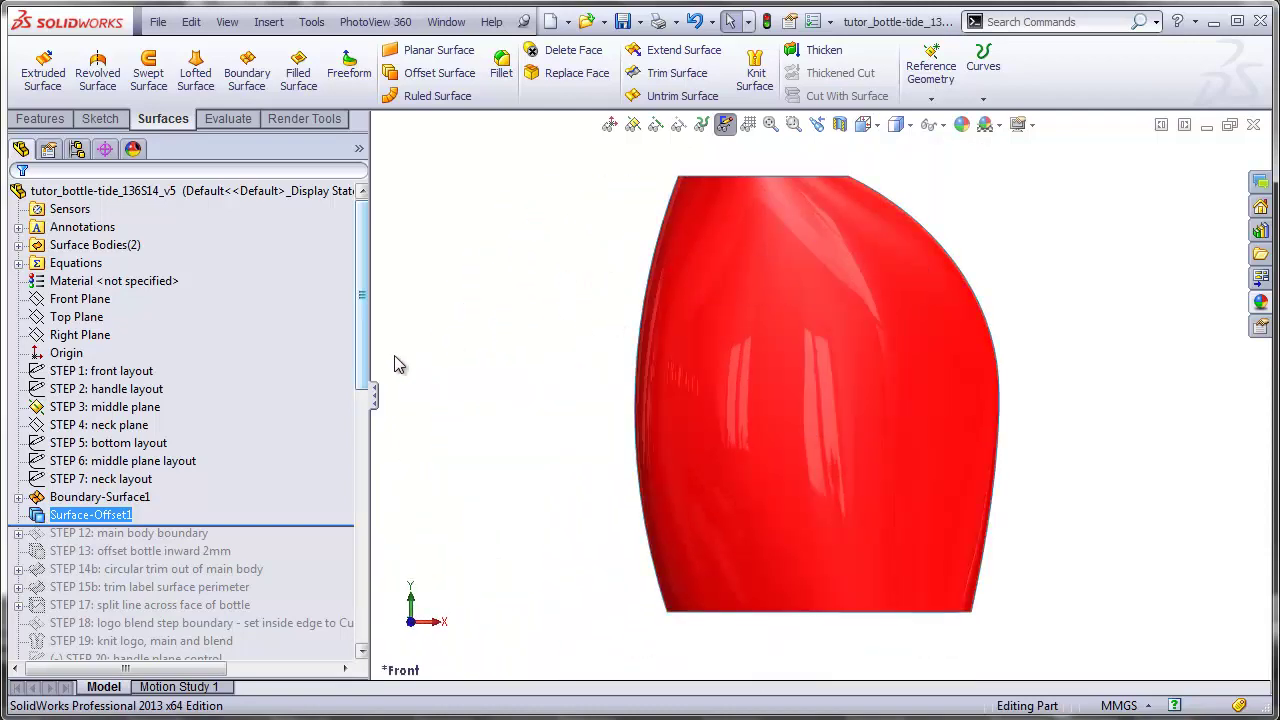
{"action": "left_click", "coordinate": [157, 373]}
{"action": "right_click", "coordinate": [157, 373]}
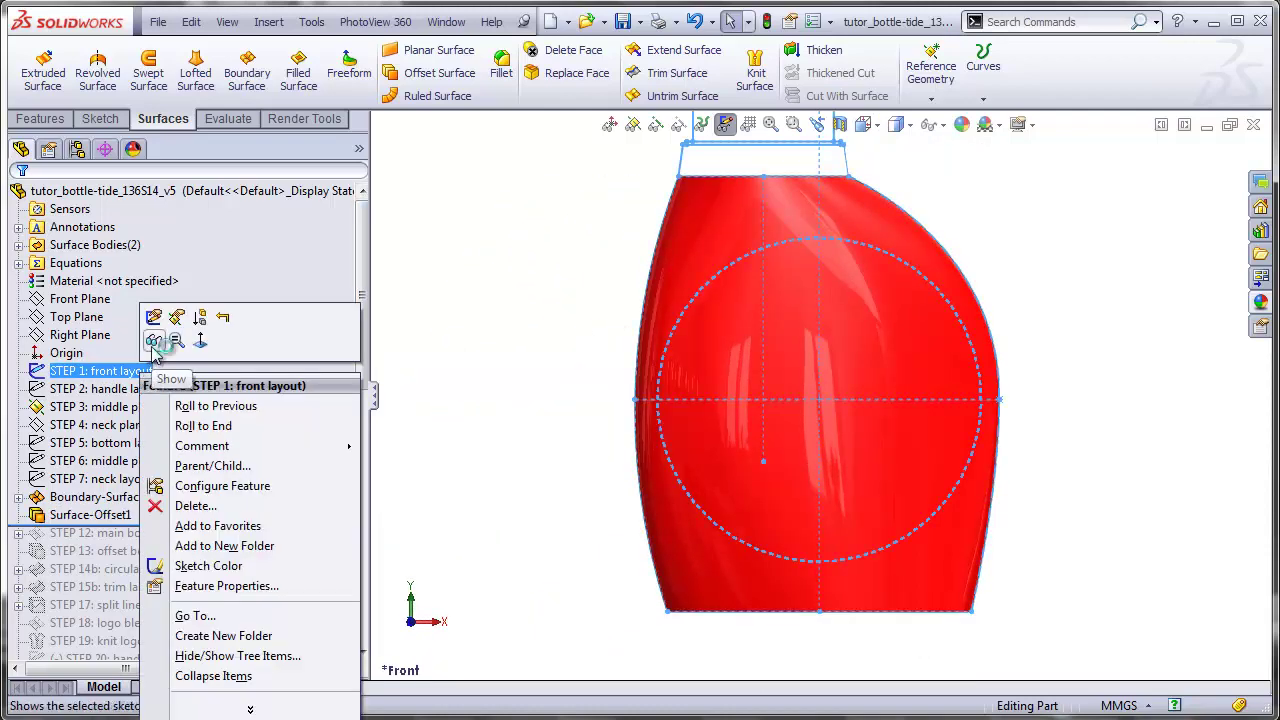
{"action": "left_click", "coordinate": [166, 342]}
{"action": "left_click", "coordinate": [437, 333]}
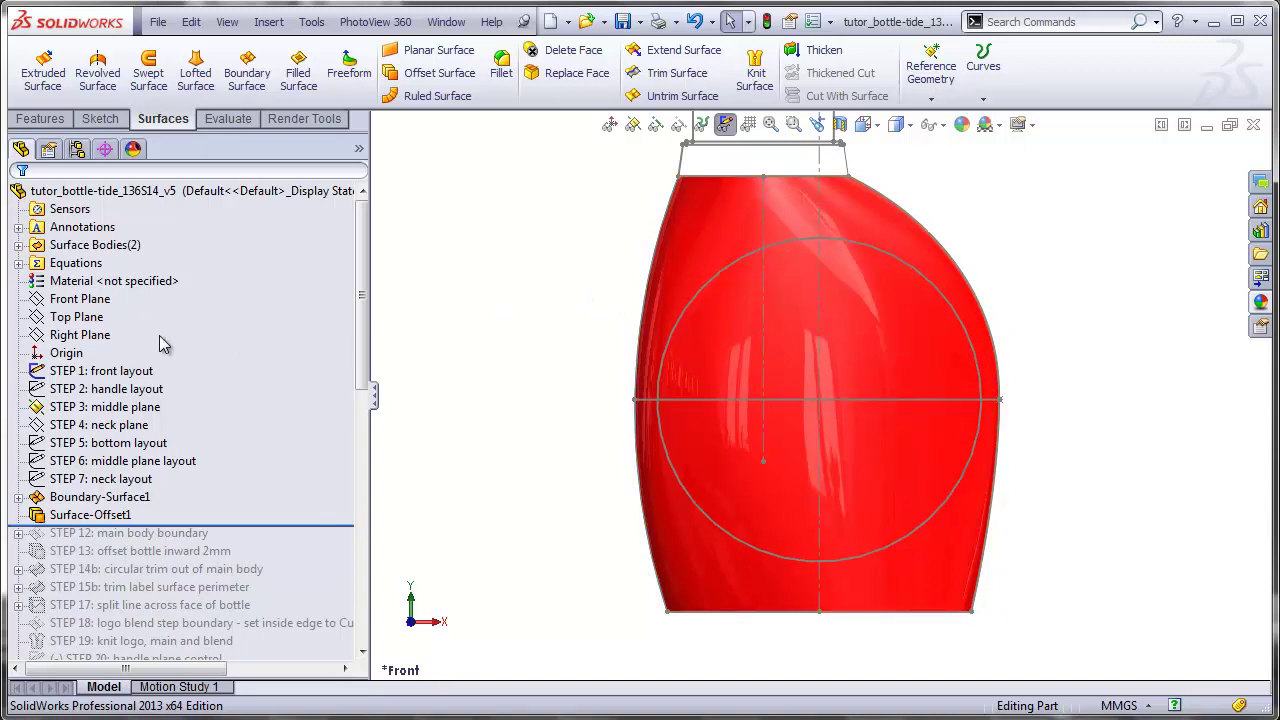
- Create Sketch5 on the Front Plane from the converted front-layout circle, then select it with the offset surface
{"action": "left_click", "coordinate": [80, 298]}
{"action": "left_click", "coordinate": [100, 118]}
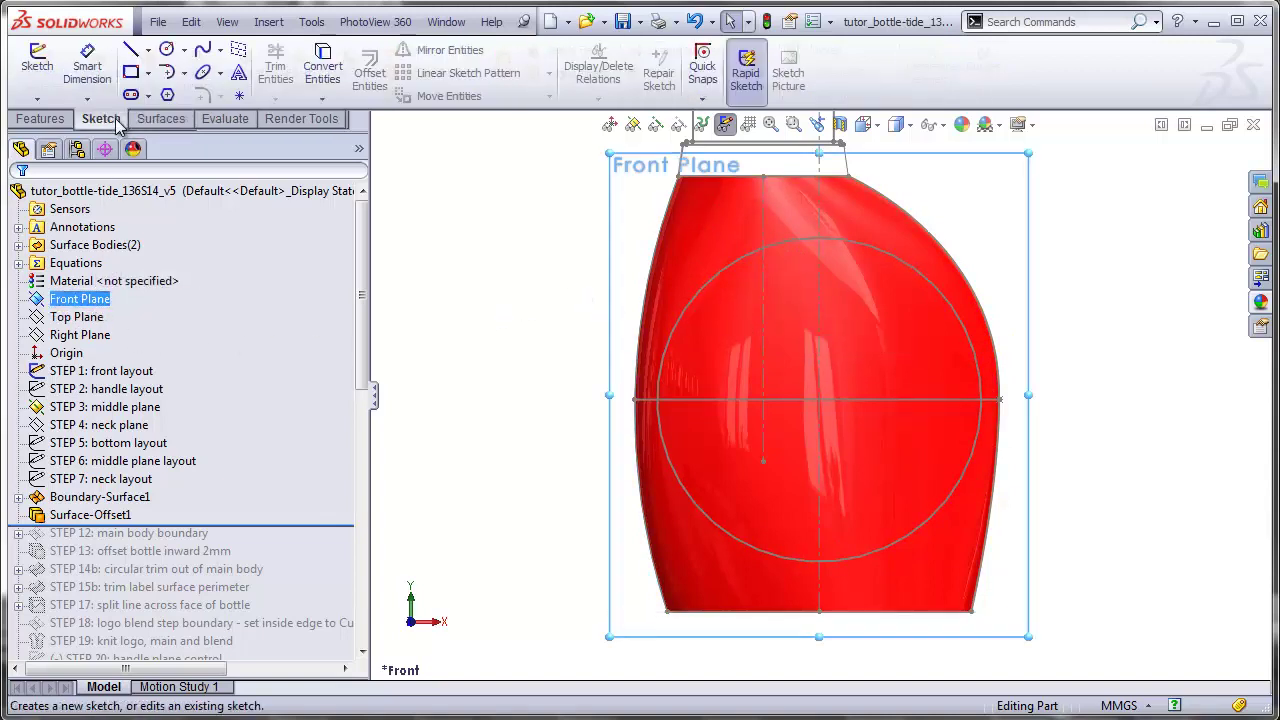
{"action": "left_click", "coordinate": [38, 62]}
{"action": "left_click", "coordinate": [726, 274]}
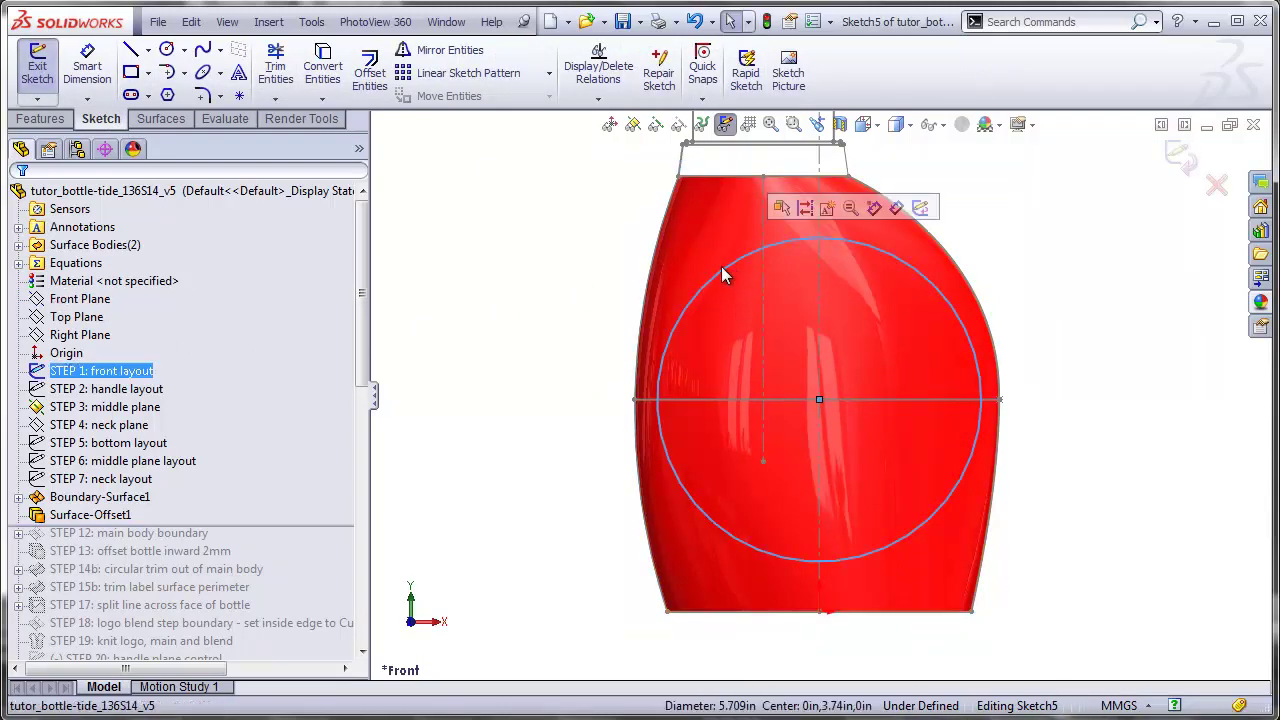
{"action": "left_click", "coordinate": [323, 66]}
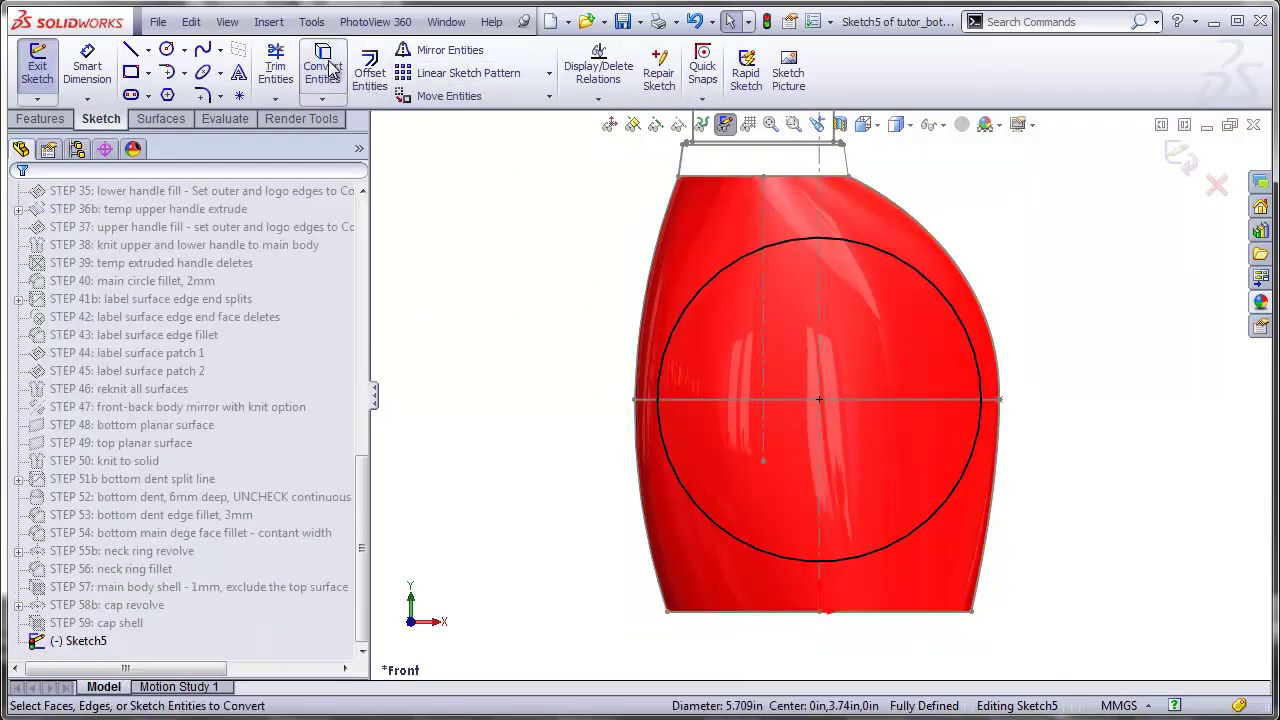
{"action": "left_click", "coordinate": [1180, 155]}
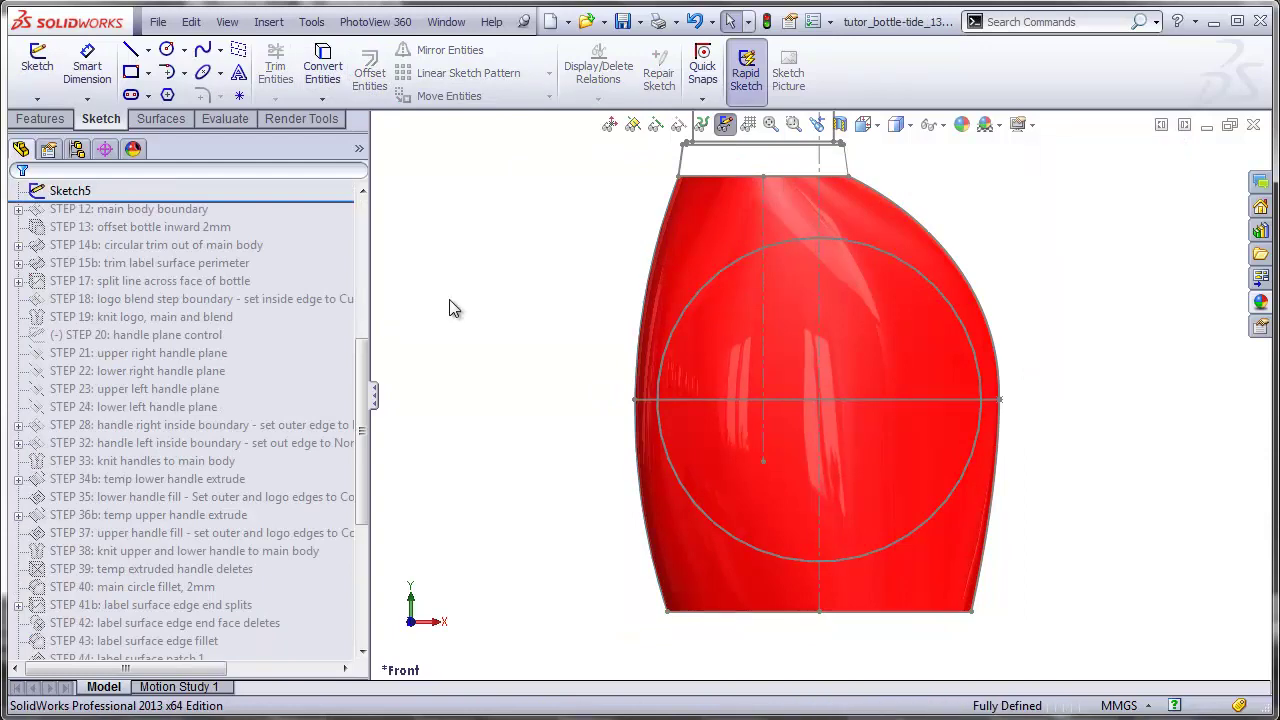
{"action": "left_click_drag", "start_coordinate": [363, 386], "coordinate": [362, 315]}
{"action": "left_click", "coordinate": [88, 353]}
{"action": "left_click", "coordinate": [70, 371]}
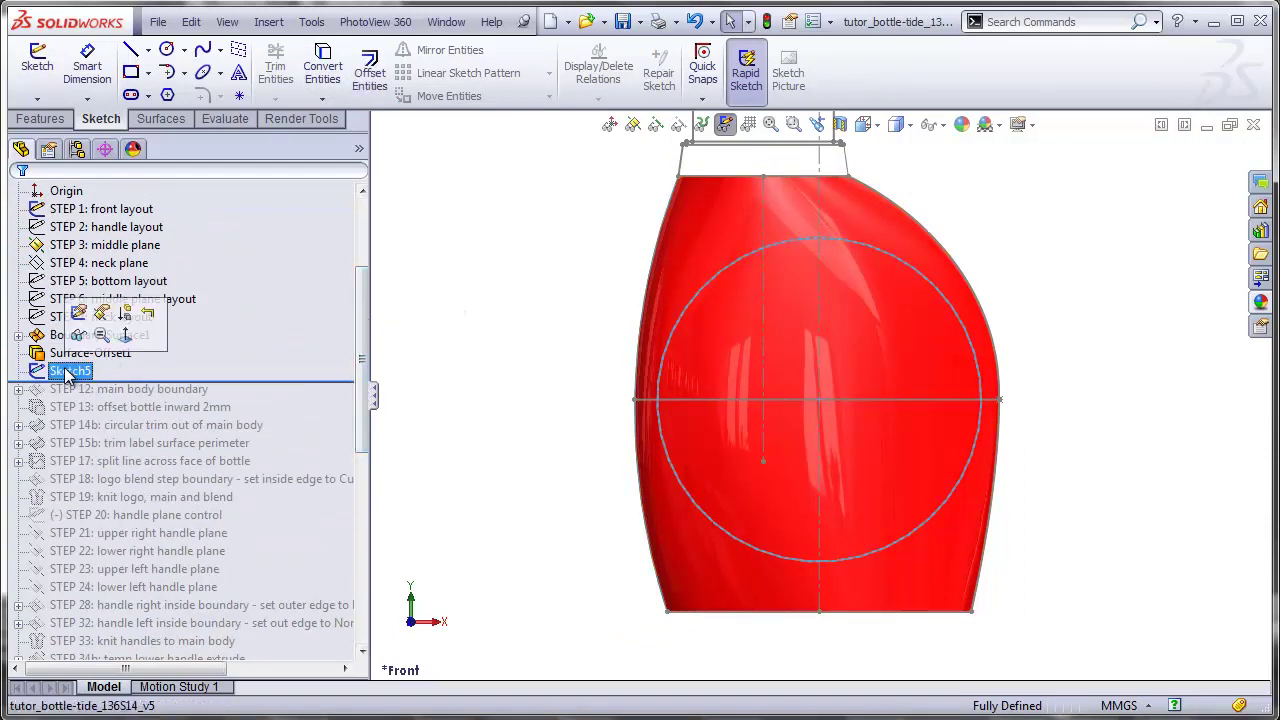
- Trim the bottle body with Sketch5, removing the inner circular face to create Surface-Trim1
{"action": "left_click", "coordinate": [163, 120]}
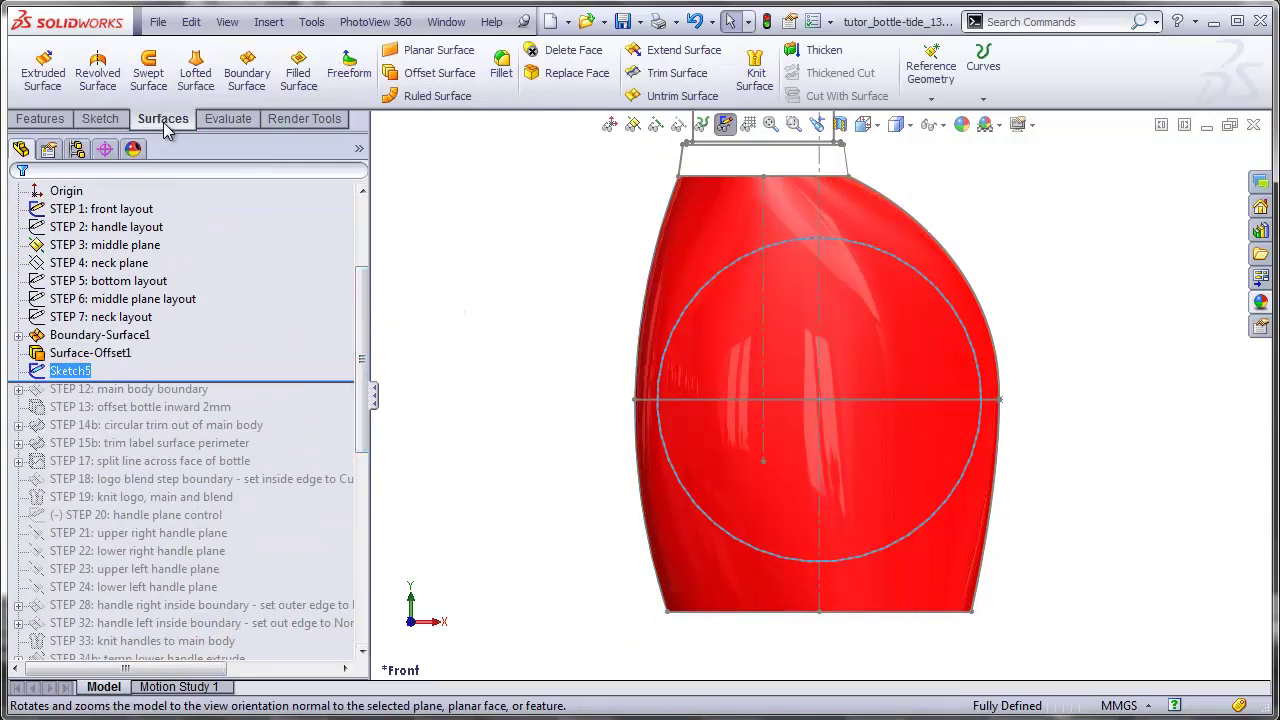
{"action": "left_click", "coordinate": [670, 80]}
{"action": "middle_click_drag", "start_coordinate": [557, 300], "coordinate": [500, 360]}
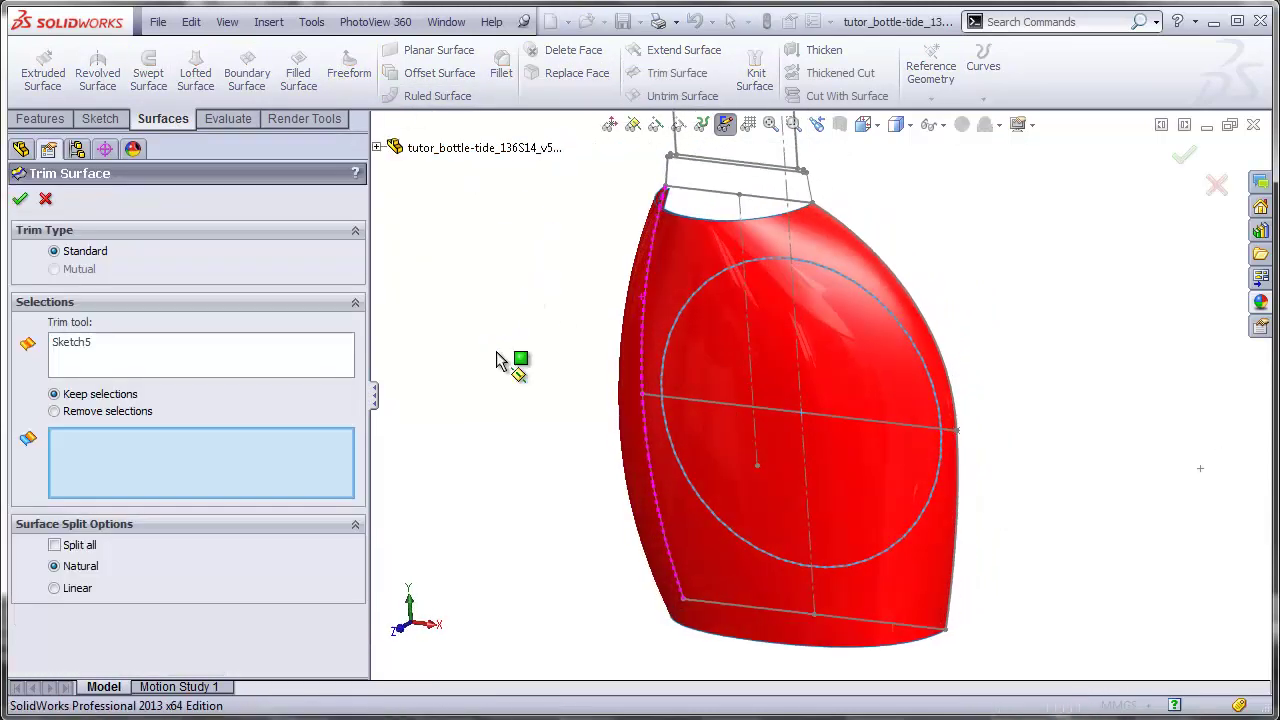
{"action": "left_click", "coordinate": [99, 443]}
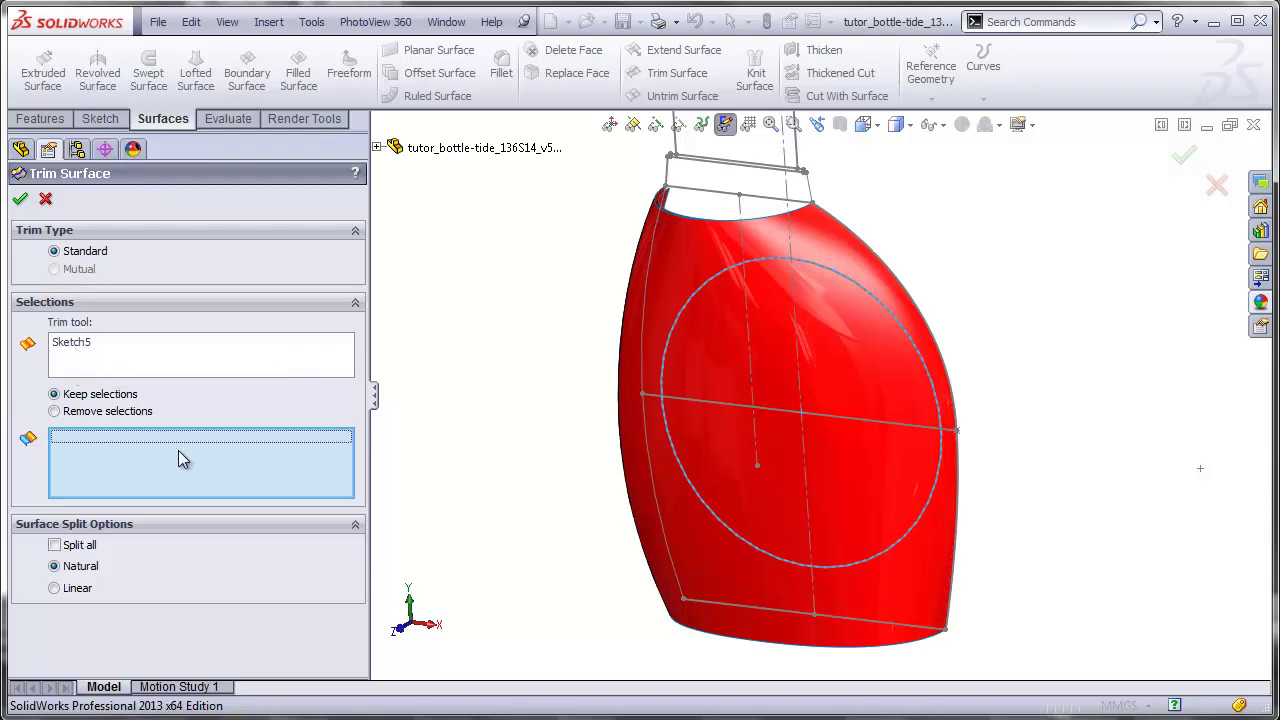
{"action": "left_click", "coordinate": [55, 411]}
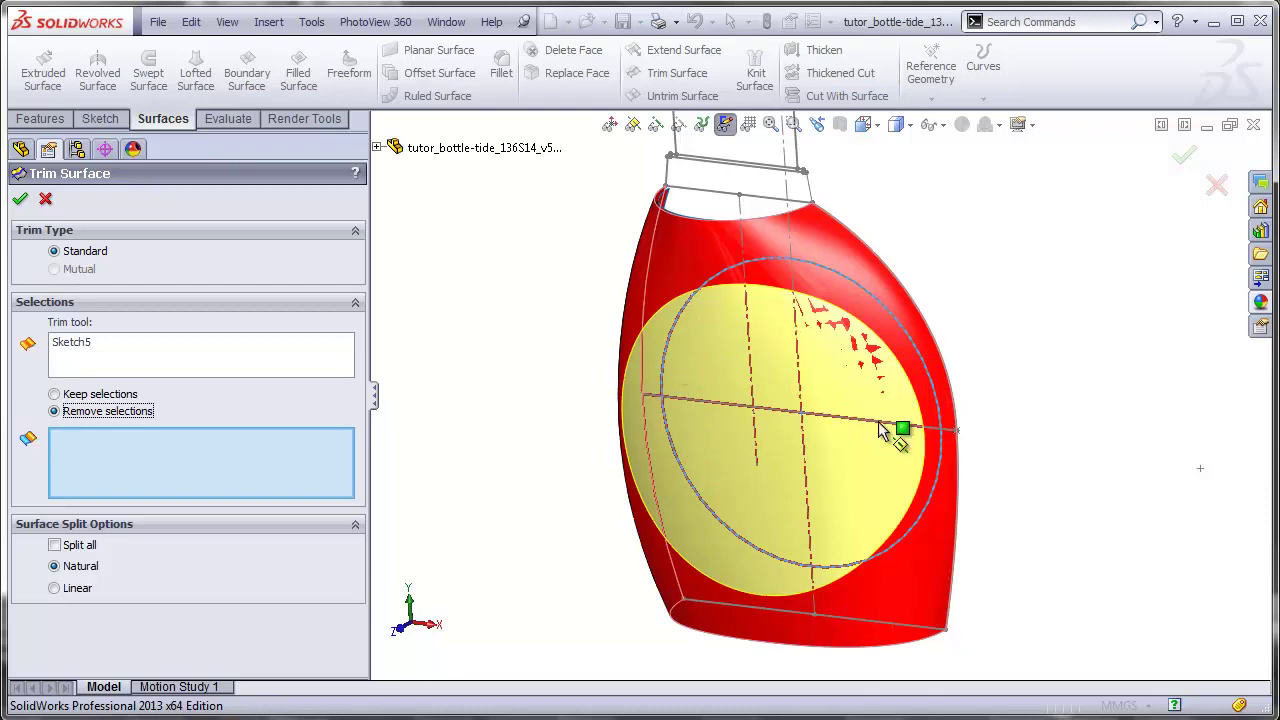
{"action": "left_click", "coordinate": [717, 458]}
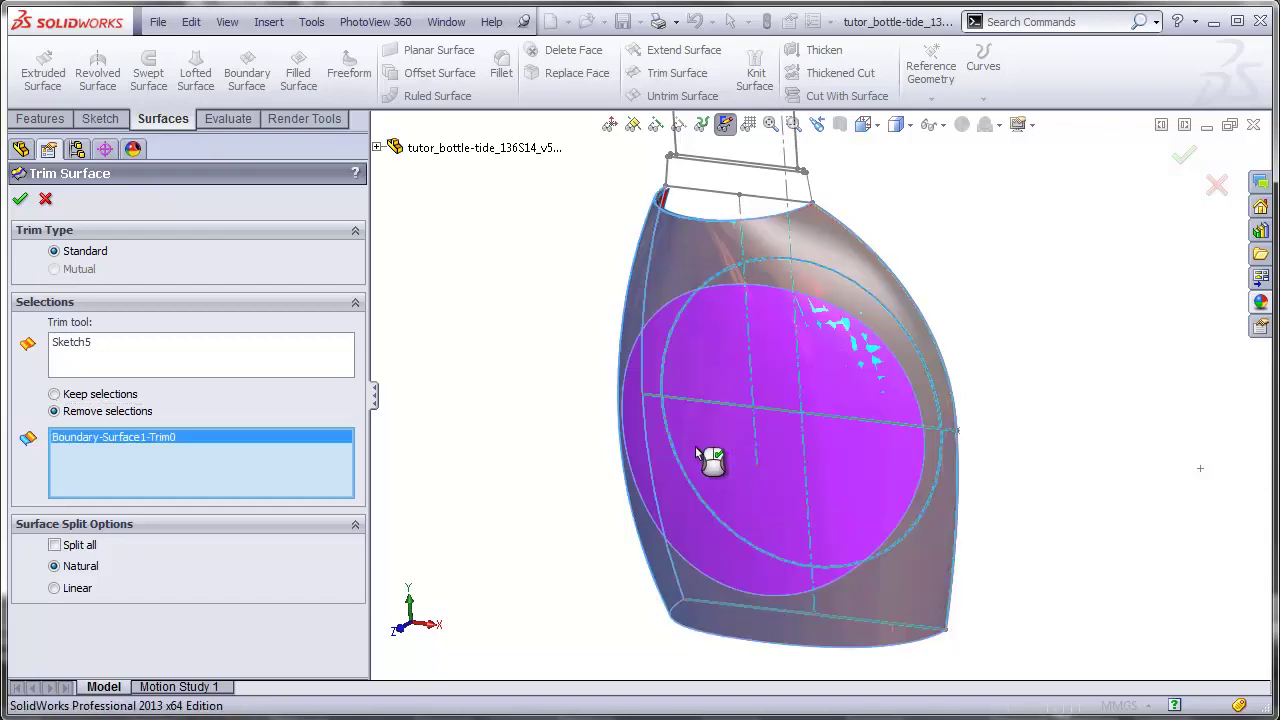
{"action": "left_click", "coordinate": [21, 201]}
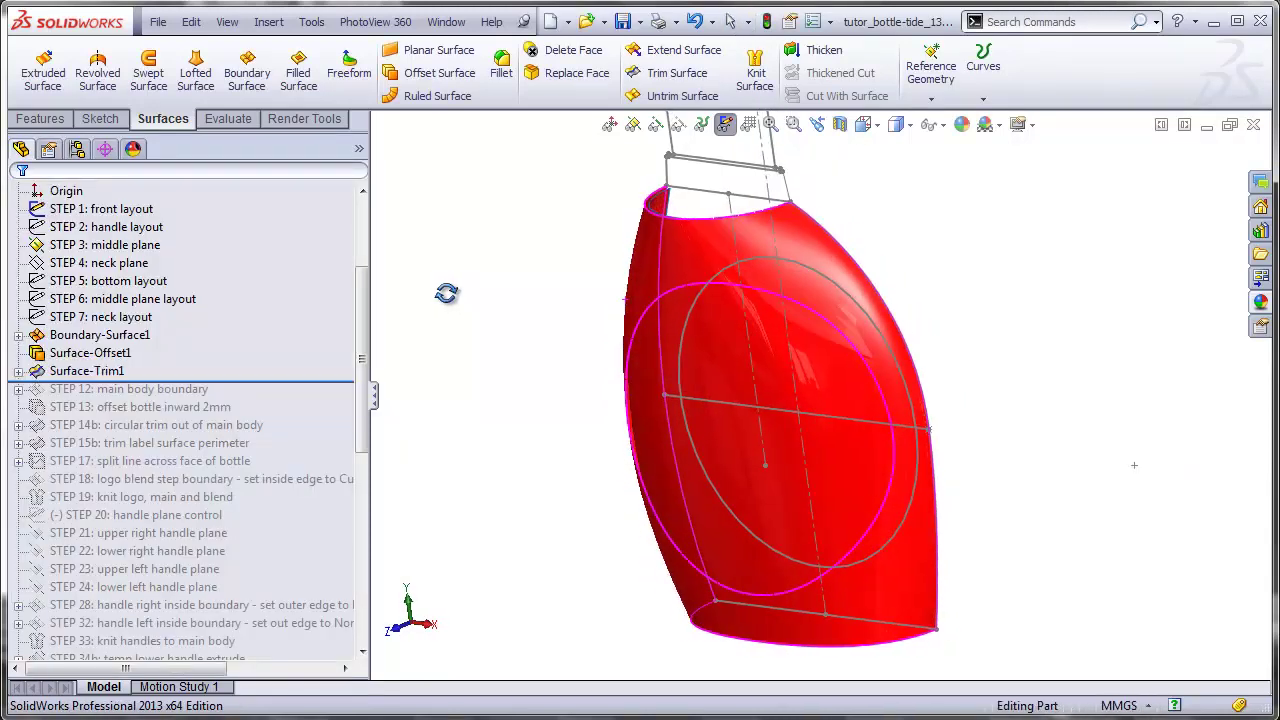
{"action": "left_click_drag", "start_coordinate": [446, 293], "coordinate": [371, 294]}
{"action": "key", "text": "Escape"}
{"action": "scroll", "coordinate": [630, 283], "scroll_direction": "down", "scroll_amount": 5}
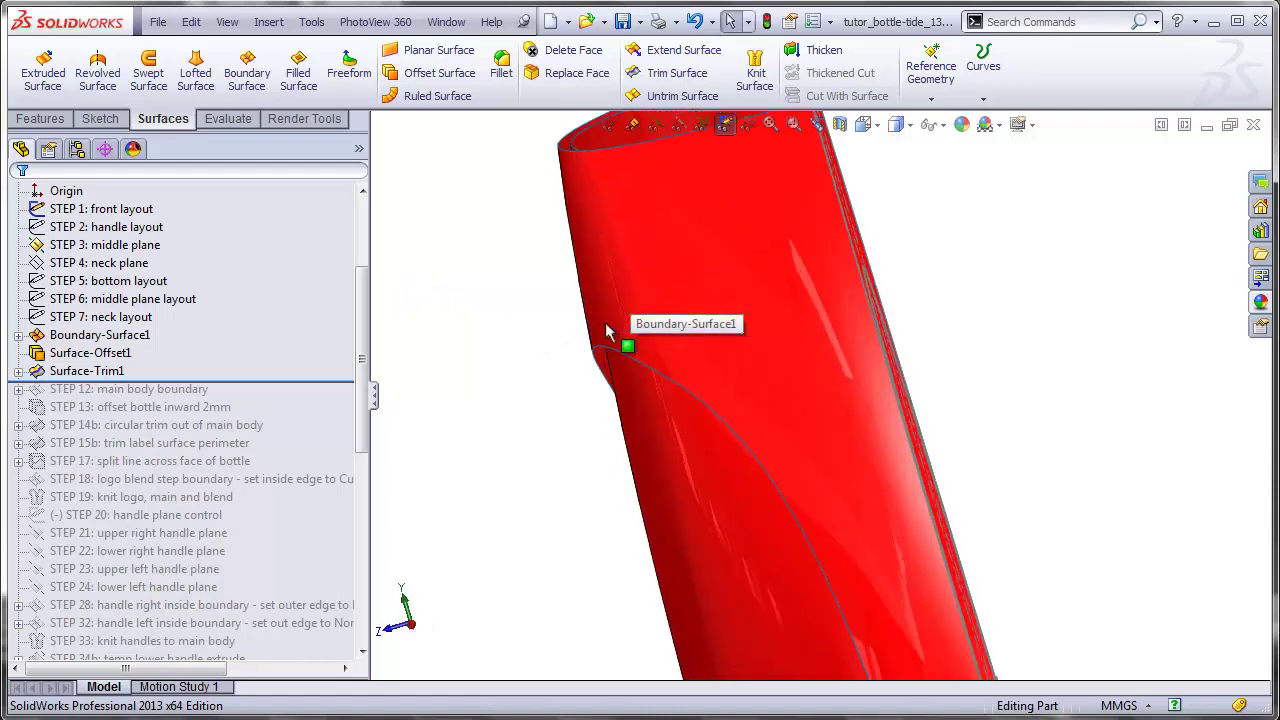
{"action": "left_click", "coordinate": [648, 426]}
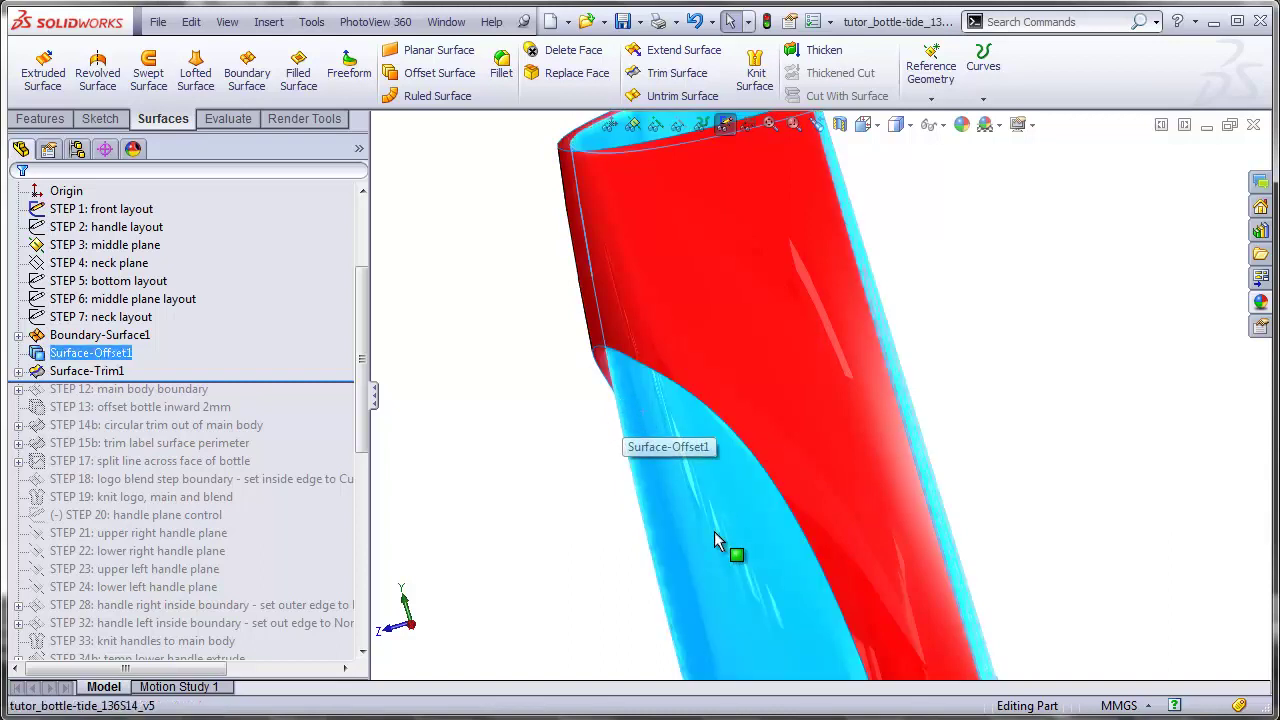
{"action": "scroll", "coordinate": [598, 509], "scroll_direction": "up", "scroll_amount": 5}
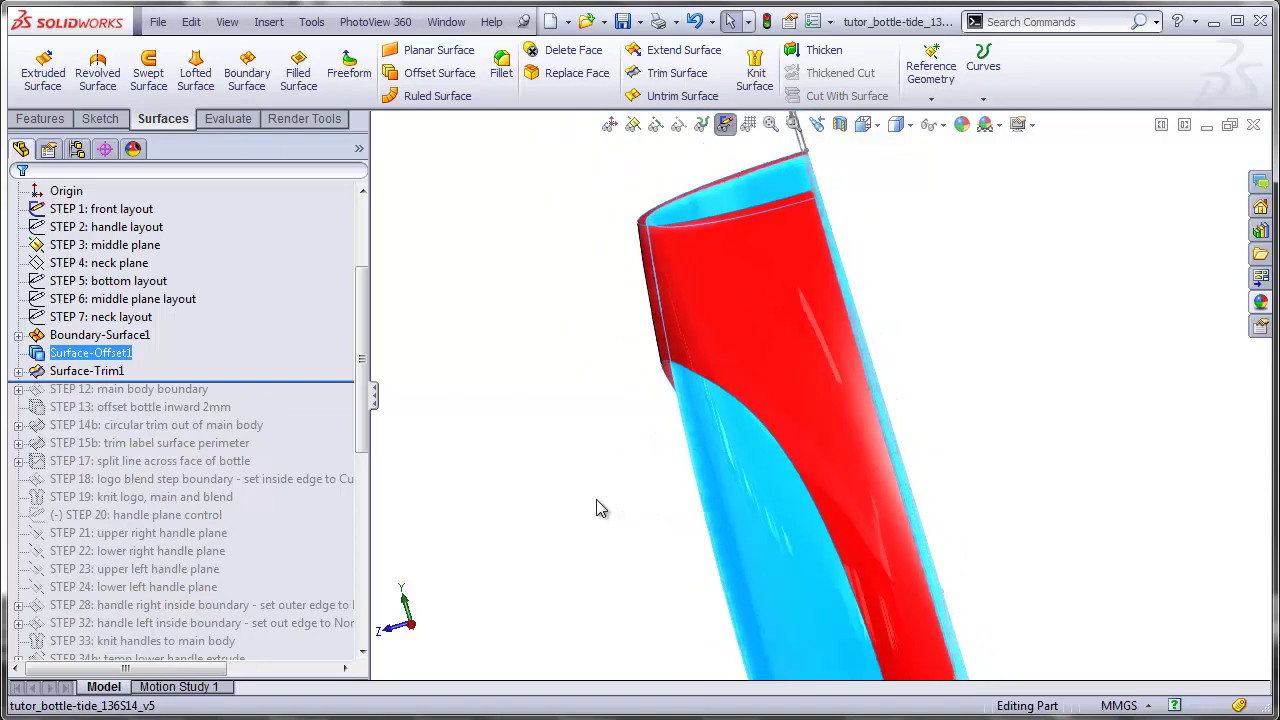
{"action": "left_click", "coordinate": [863, 124]}
{"action": "left_click", "coordinate": [877, 197]}
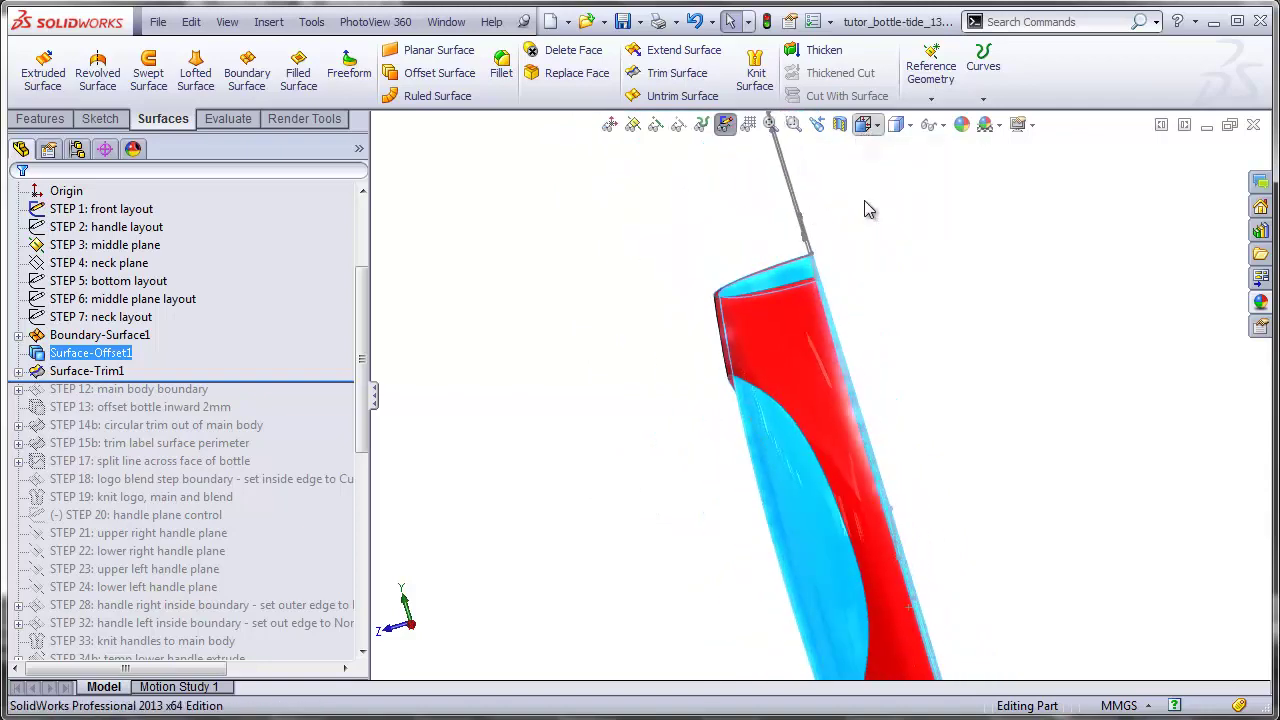
{"action": "left_click", "coordinate": [931, 463]}
{"action": "scroll", "coordinate": [897, 535], "scroll_direction": "down", "scroll_amount": 2}
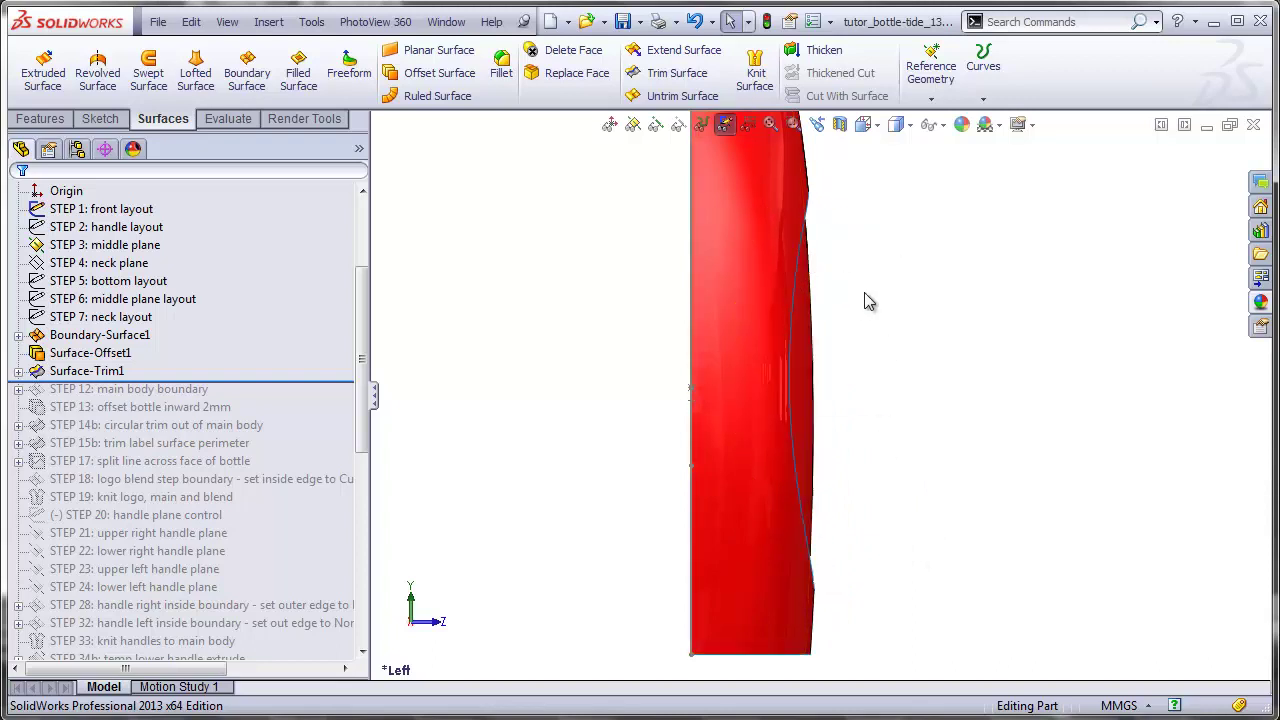
{"action": "scroll", "coordinate": [858, 347], "scroll_direction": "up", "scroll_amount": 1}
{"action": "middle_click_drag", "start_coordinate": [870, 333], "coordinate": [806, 408]}
{"action": "scroll", "coordinate": [806, 408], "scroll_direction": "down", "scroll_amount": 1}
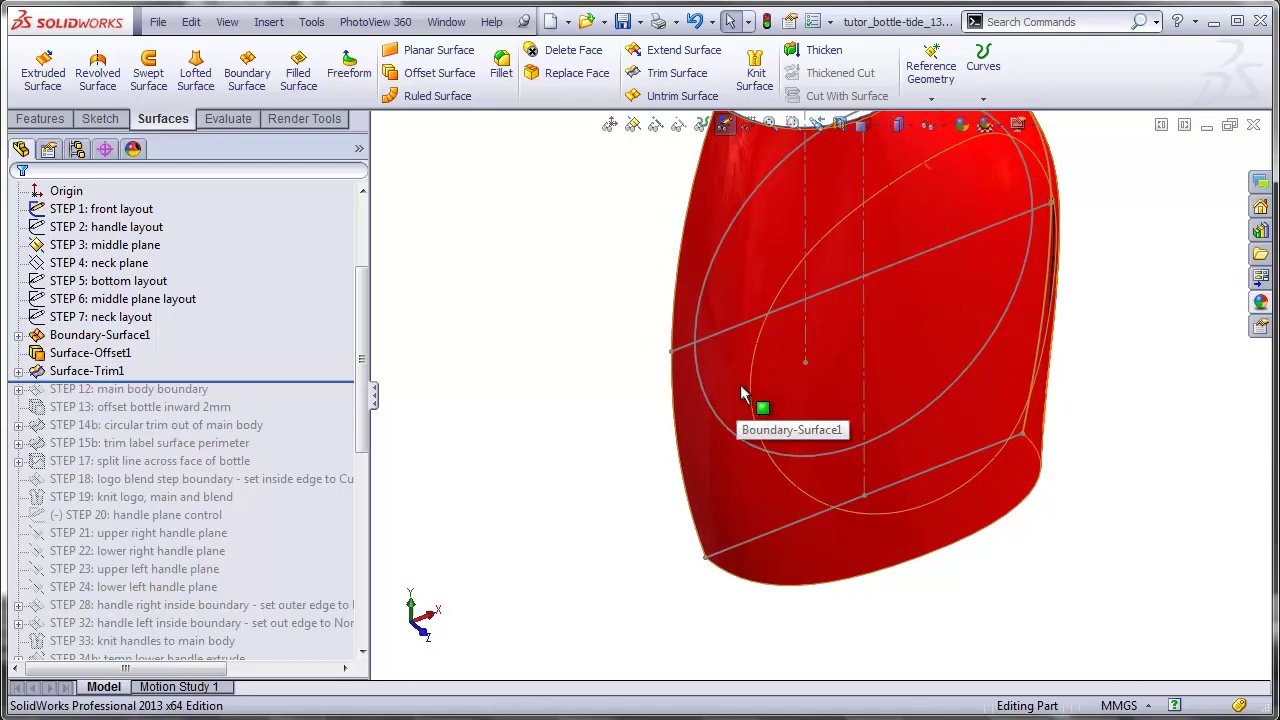
{"action": "scroll", "coordinate": [745, 390], "scroll_direction": "up", "scroll_amount": 2}
{"action": "middle_click_drag", "start_coordinate": [763, 397], "coordinate": [697, 390]}
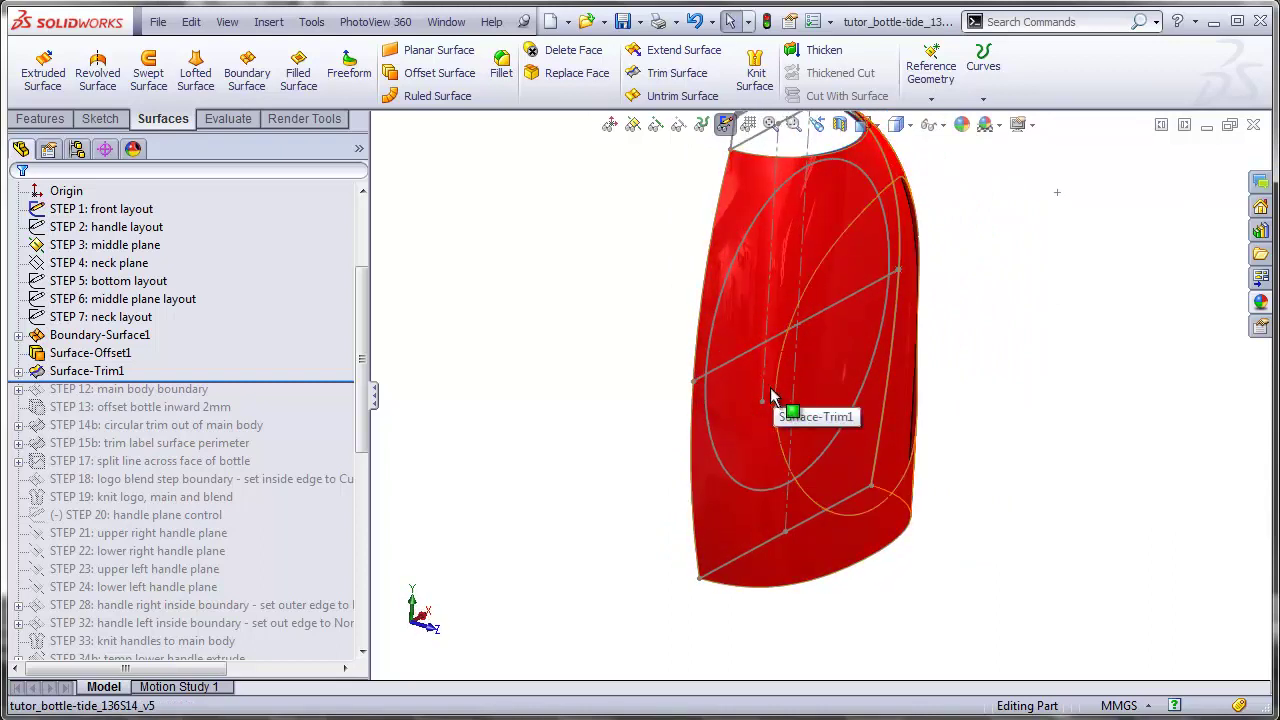
- Switch to the Front view and bring up the STEP 2: handle layout sketch
{"action": "middle_click_drag", "start_coordinate": [980, 314], "coordinate": [966, 290]}
{"action": "left_click", "coordinate": [895, 124]}
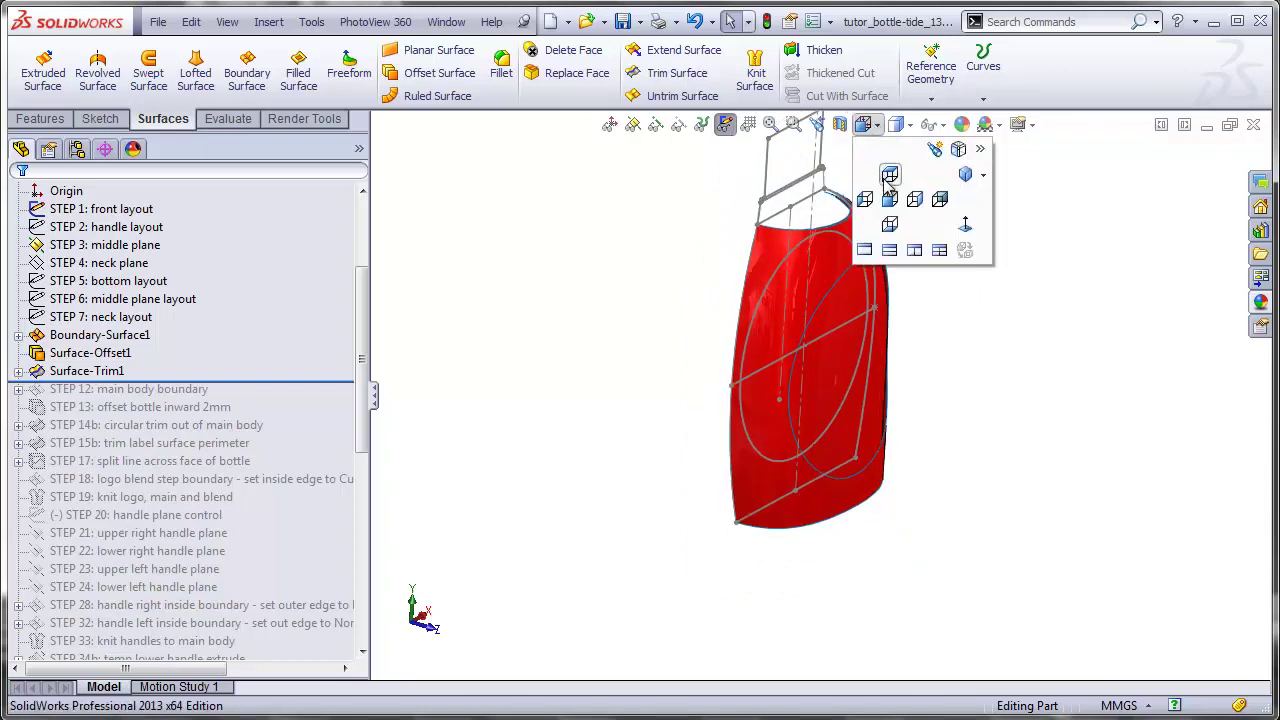
{"action": "left_click", "coordinate": [891, 200]}
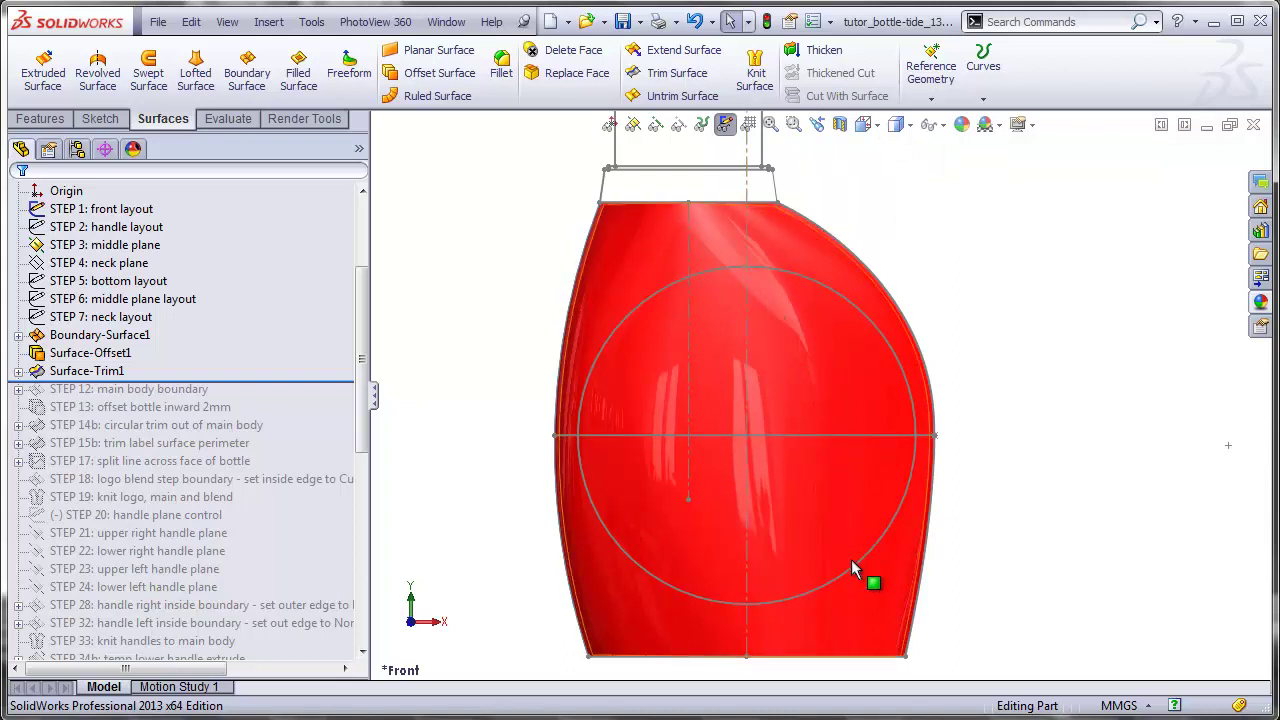
{"action": "scroll", "coordinate": [352, 300], "scroll_direction": "up", "scroll_amount": 2}
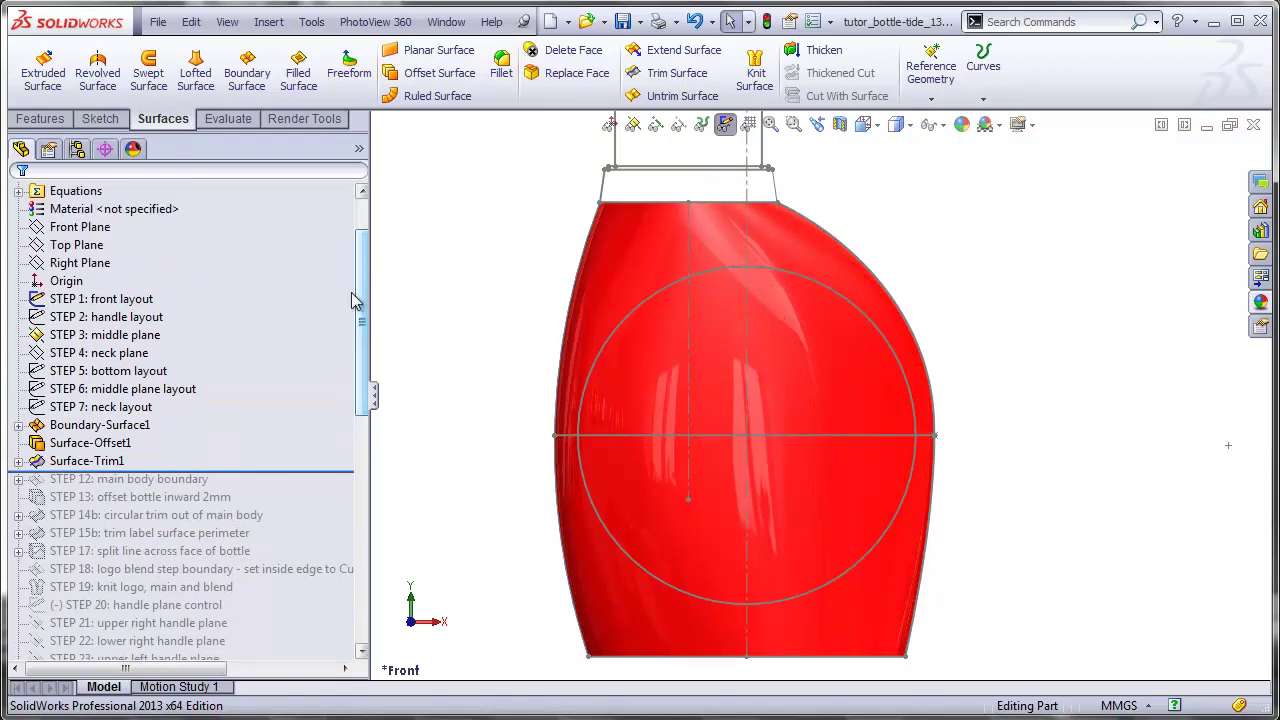
{"action": "left_click", "coordinate": [155, 318]}
{"action": "right_click", "coordinate": [158, 318]}
{"action": "left_click", "coordinate": [435, 260]}
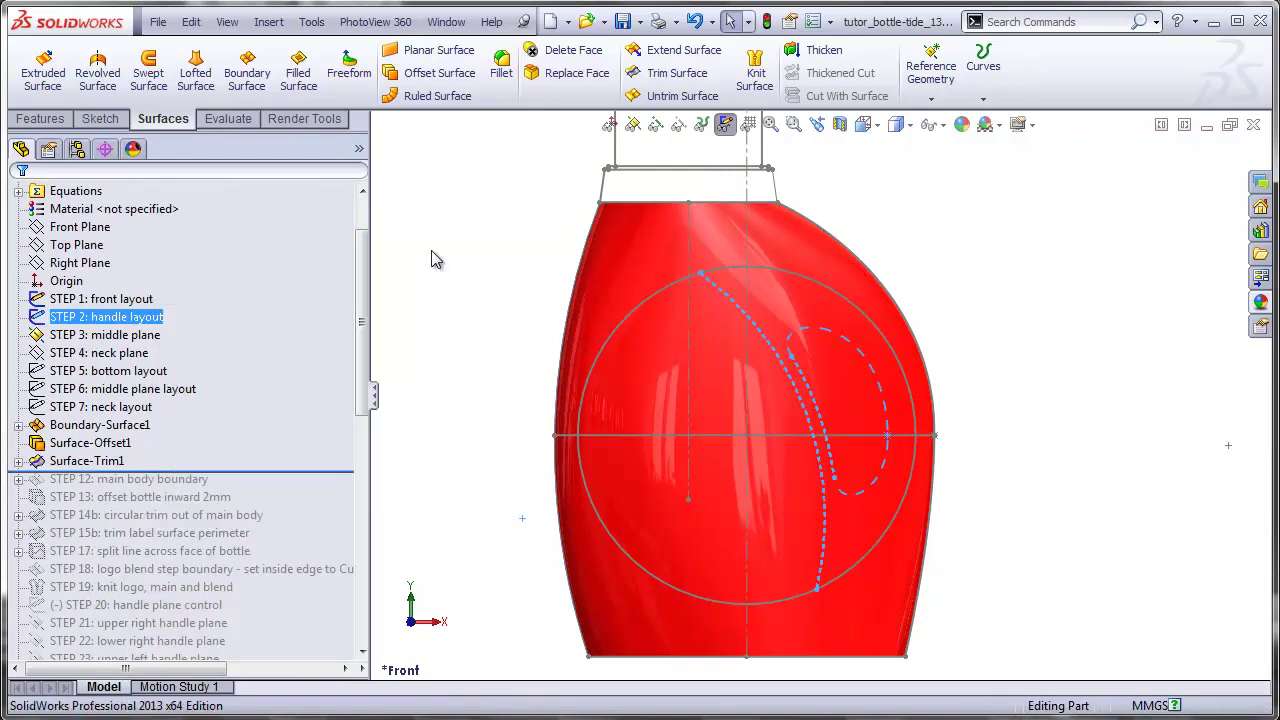
{"action": "left_click", "coordinate": [438, 258]}
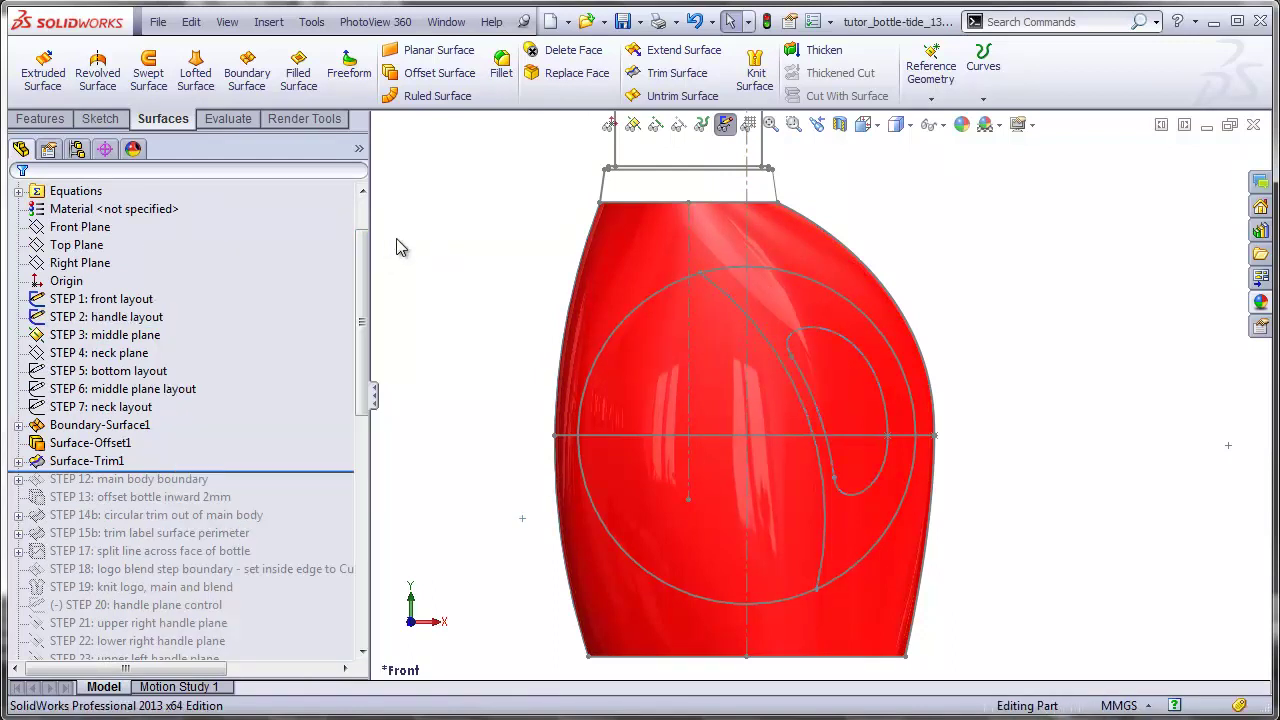
- Start a new empty Sketch6 on the Front Plane
{"action": "scroll", "coordinate": [365, 250], "scroll_direction": "up", "scroll_amount": 2}
{"action": "left_click", "coordinate": [101, 303]}
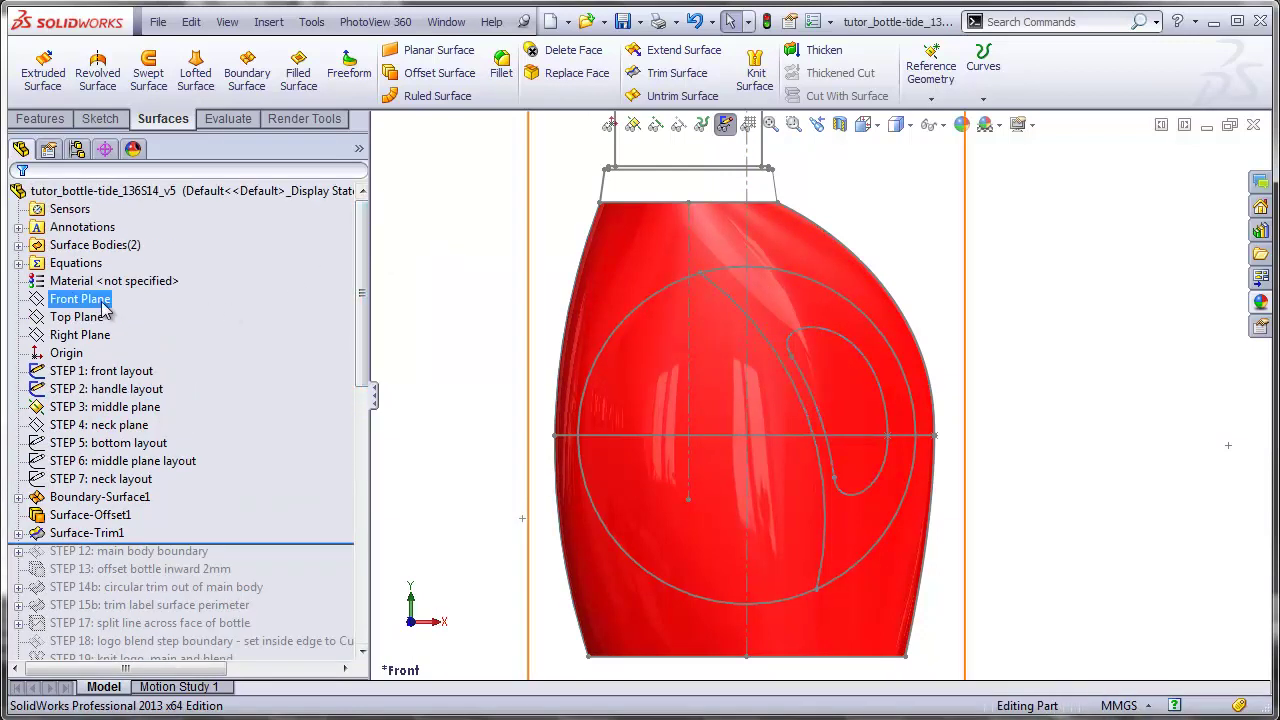
{"action": "left_click", "coordinate": [100, 118]}
{"action": "left_click", "coordinate": [37, 72]}
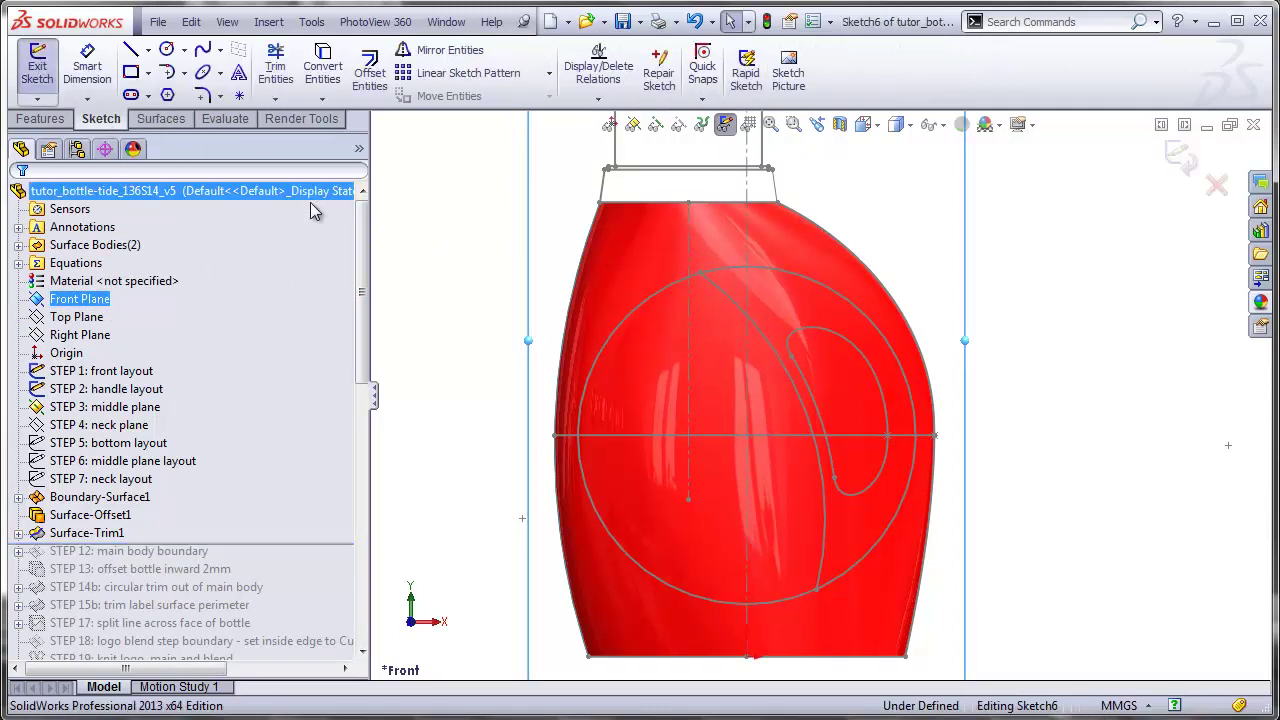
- Offset the front layout circle 4 mm inward in Sketch6
{"action": "left_click", "coordinate": [641, 302]}
{"action": "left_click", "coordinate": [366, 66]}
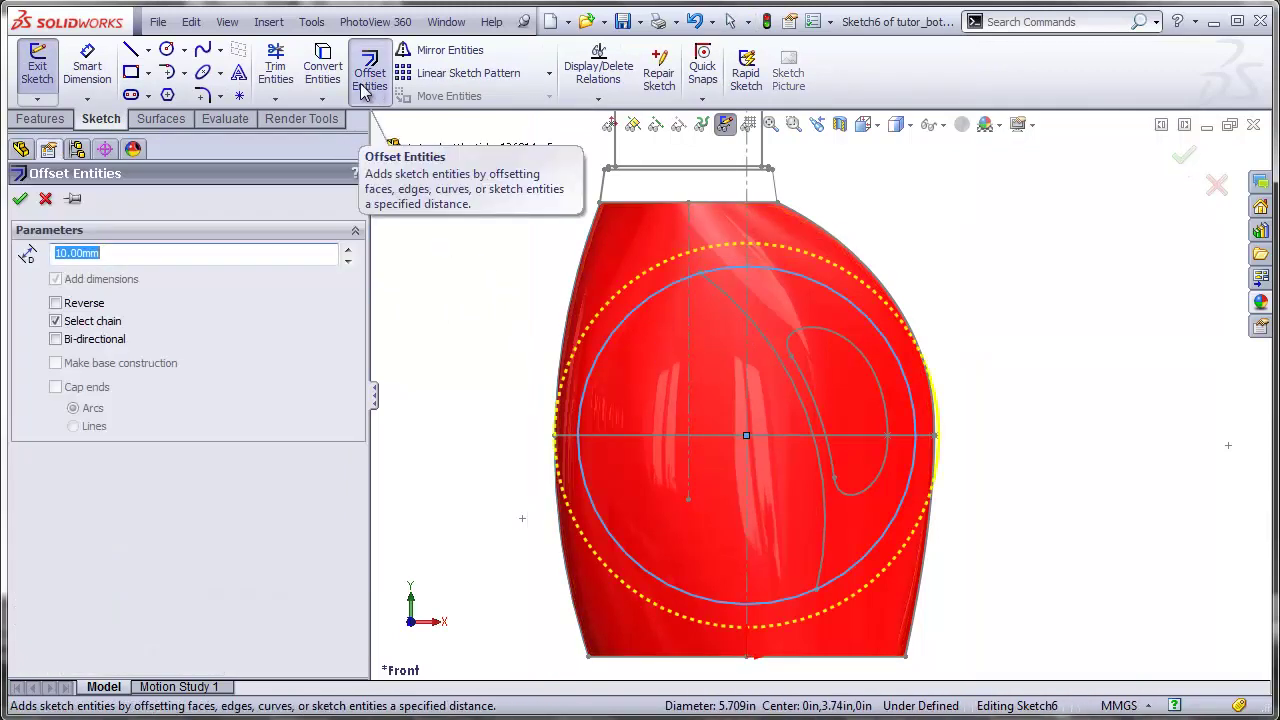
{"action": "left_click", "coordinate": [55, 304]}
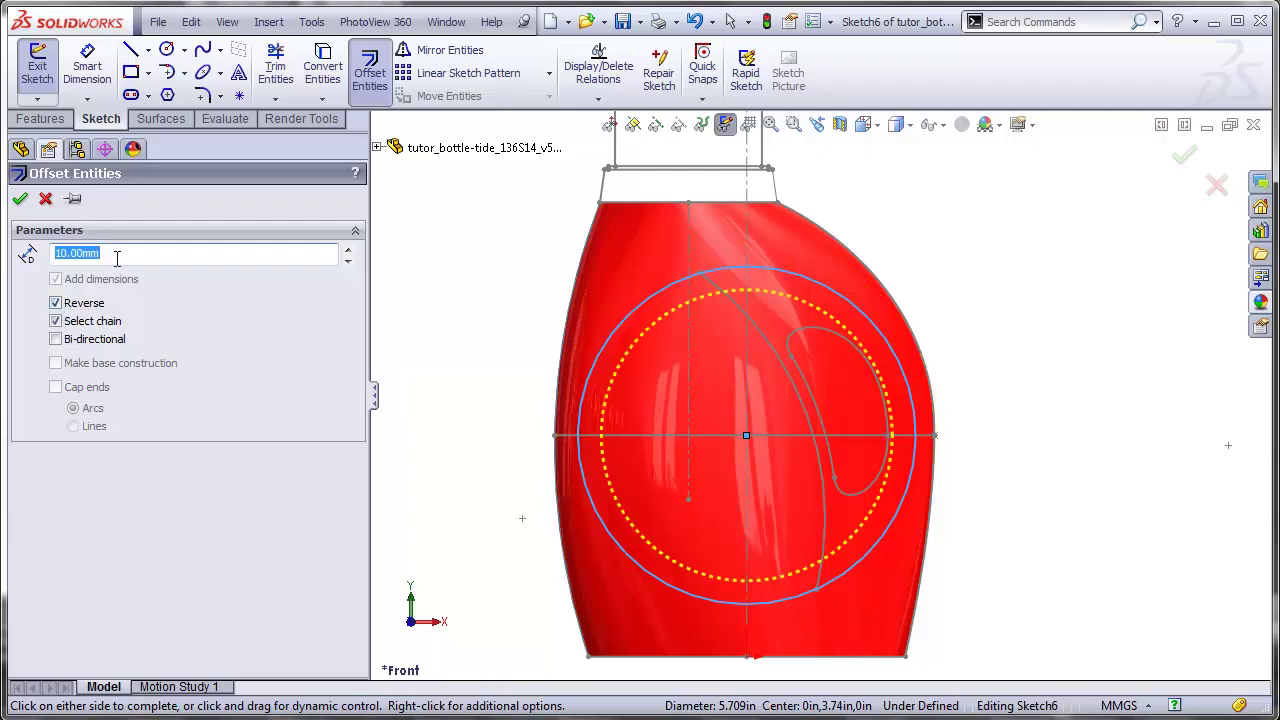
{"action": "left_click", "coordinate": [117, 258]}
{"action": "type", "text": "4"}
{"action": "key", "text": "Return"}
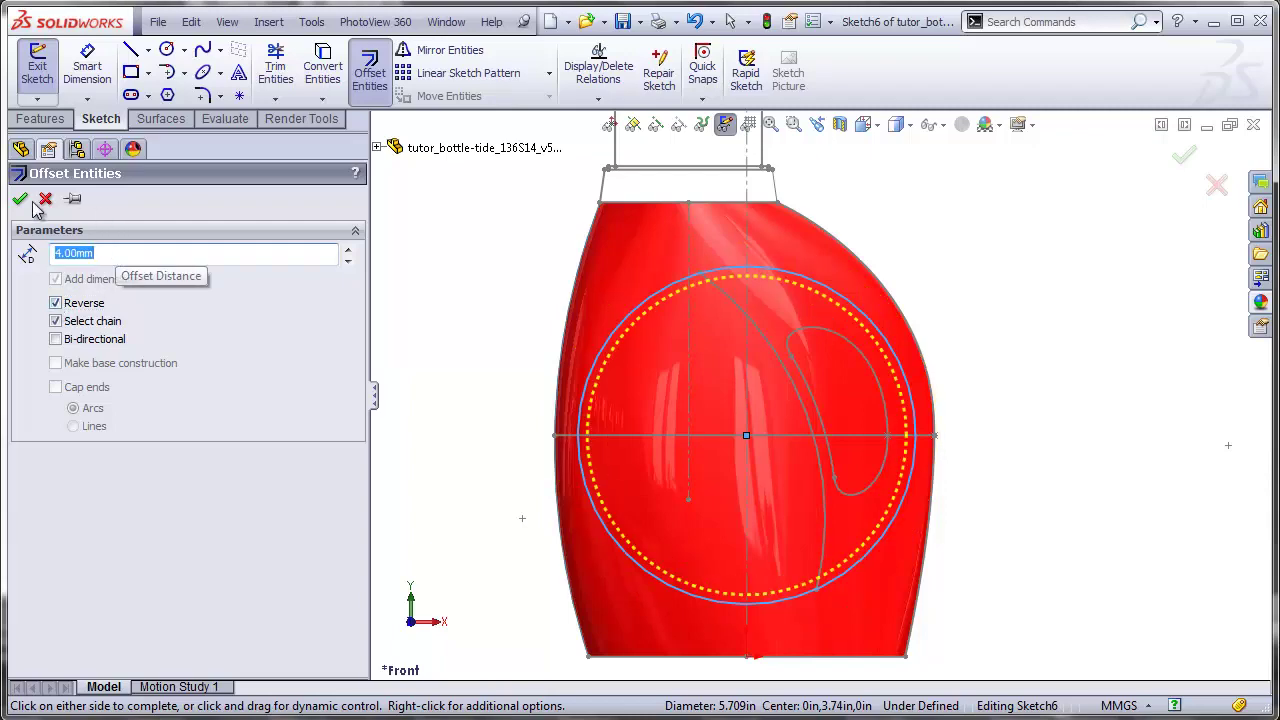
{"action": "left_click", "coordinate": [20, 199]}
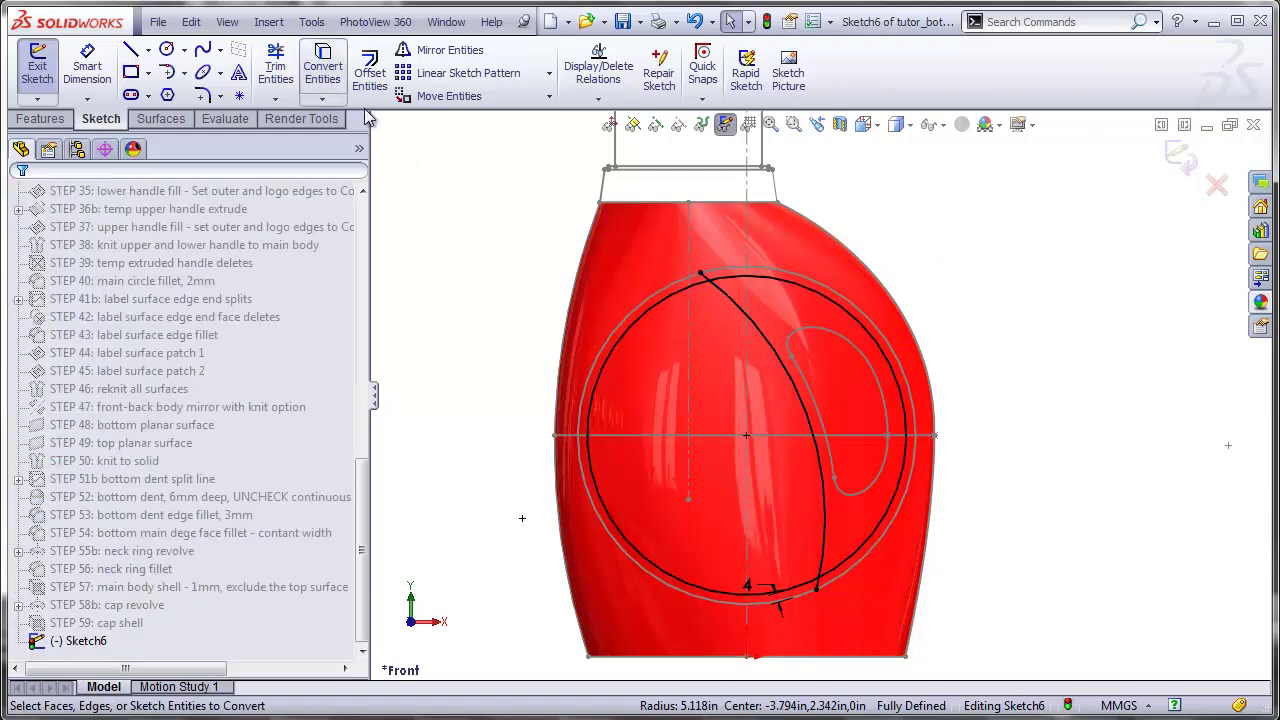
- Power Trim the excess arc and line stub to leave a closed leaf-shaped outline
{"action": "left_click", "coordinate": [275, 70]}
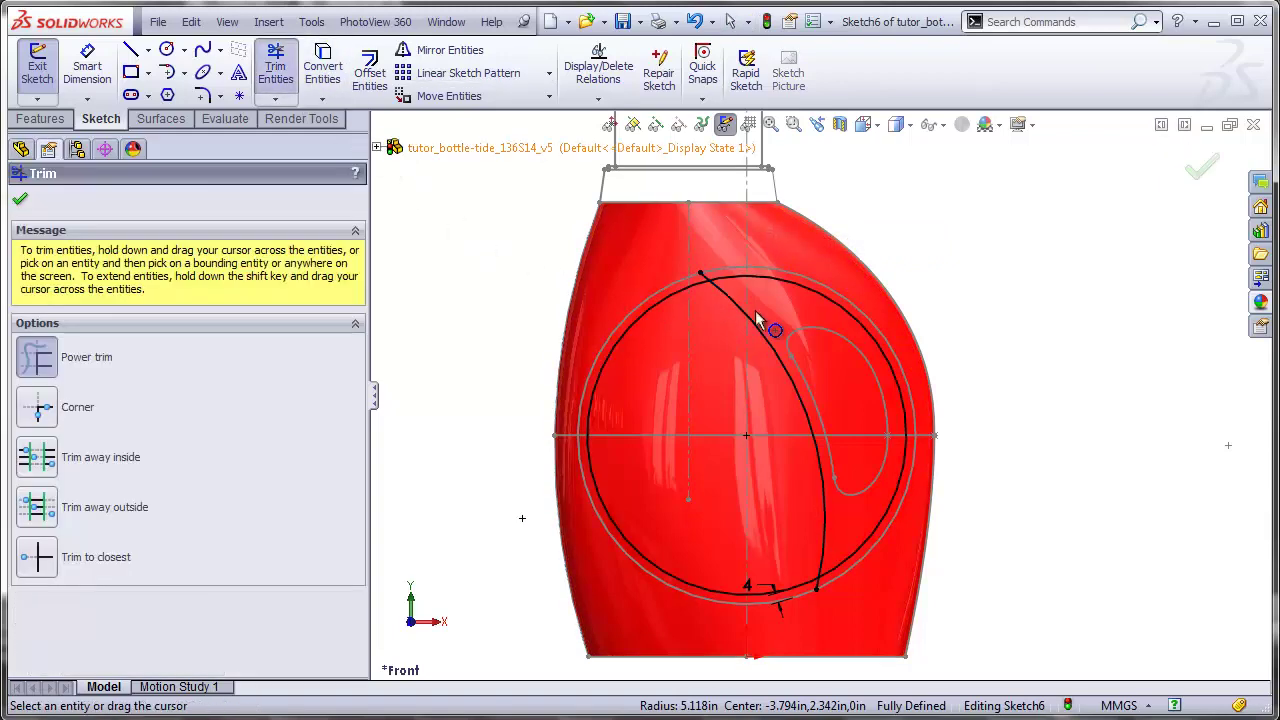
{"action": "scroll", "coordinate": [752, 308], "scroll_direction": "down", "scroll_amount": 5}
{"action": "mouse_move", "coordinate": [752, 310]}
{"action": "left_mouse_down"}
{"action": "mouse_move", "coordinate": [686, 277]}
{"action": "mouse_move", "coordinate": [720, 420]}
{"action": "left_mouse_up"}
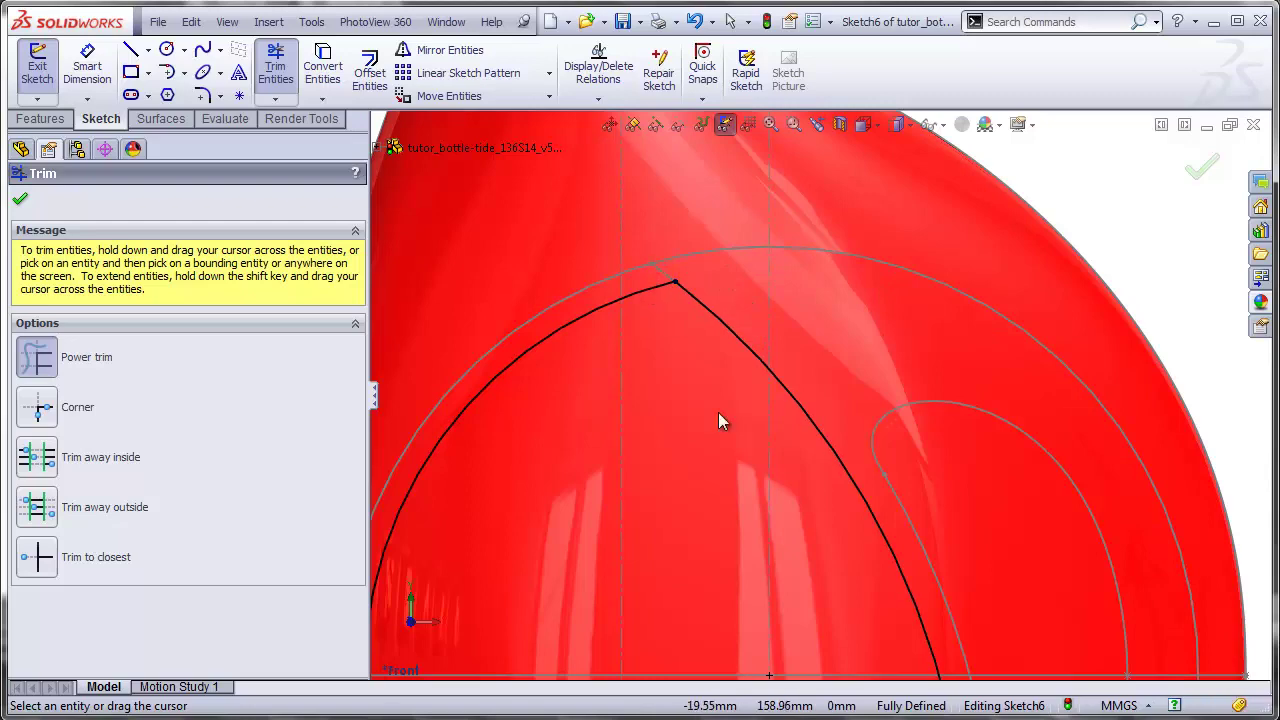
{"action": "scroll", "coordinate": [881, 646], "scroll_direction": "up", "scroll_amount": 5}
{"action": "scroll", "coordinate": [872, 630], "scroll_direction": "down", "scroll_amount": 4}
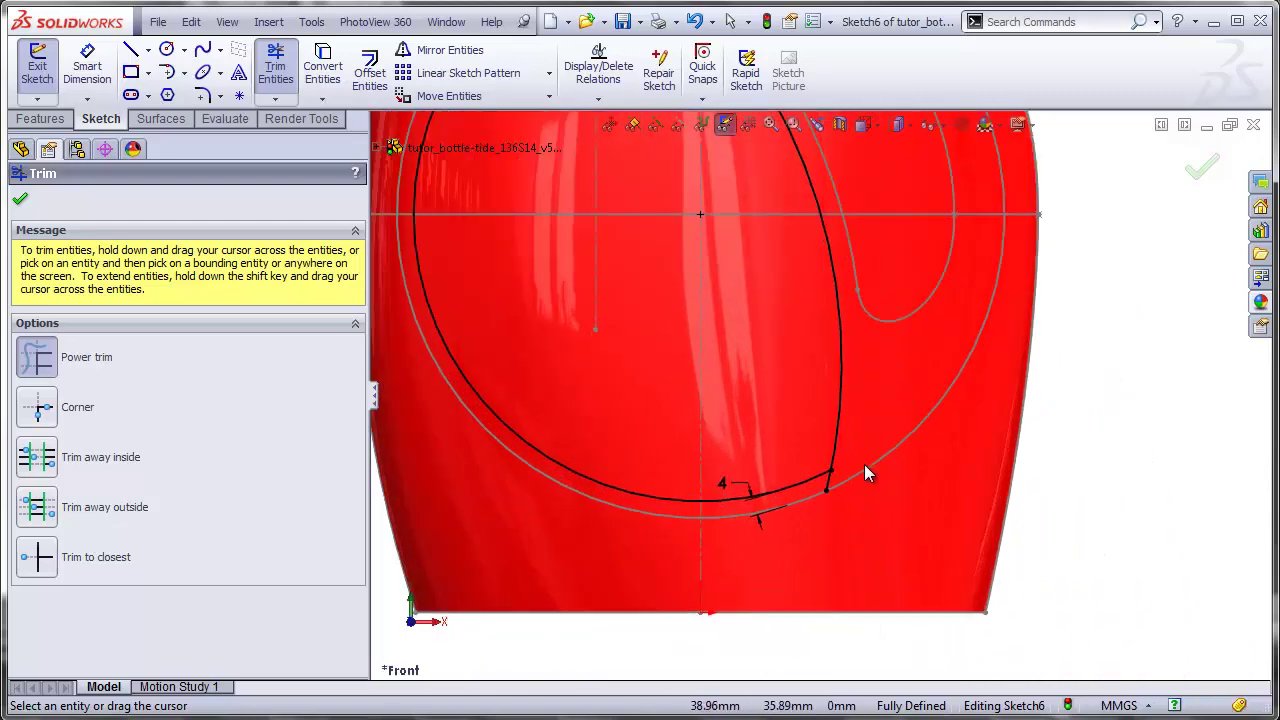
{"action": "scroll", "coordinate": [817, 374], "scroll_direction": "up", "scroll_amount": 4}
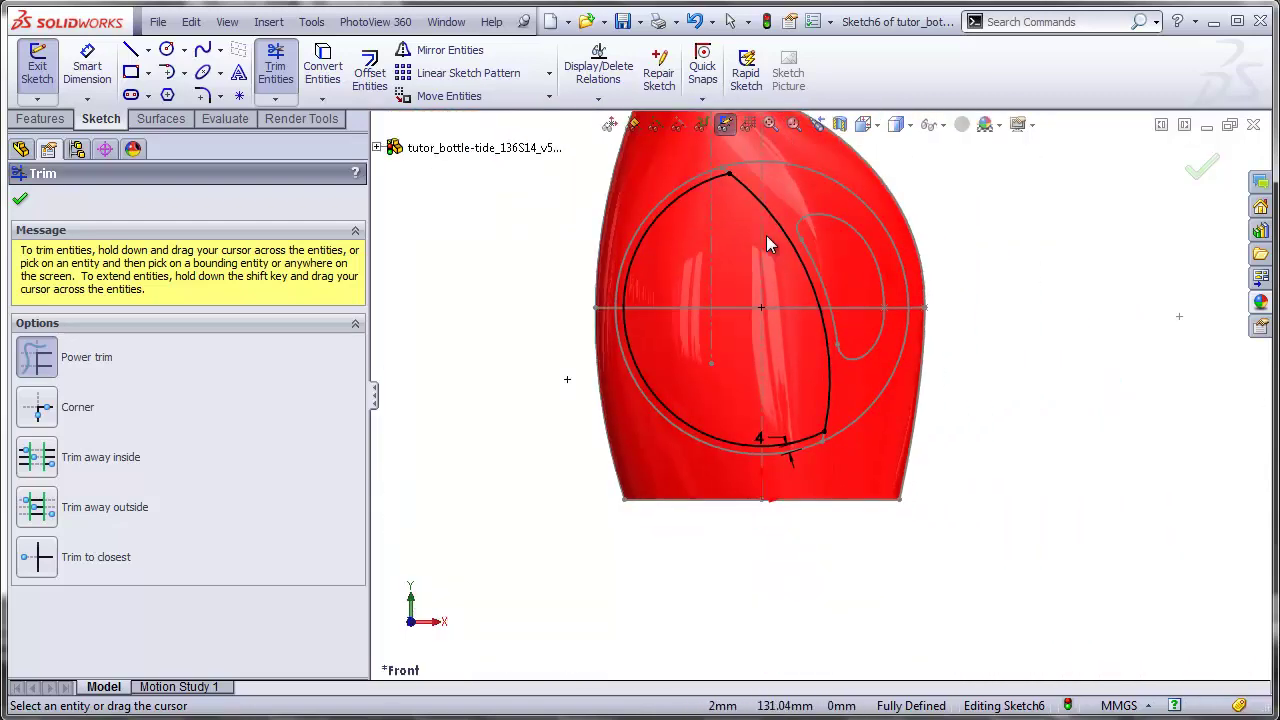
{"action": "scroll", "coordinate": [741, 247], "scroll_direction": "down", "scroll_amount": 1}
{"action": "left_click", "coordinate": [20, 199]}
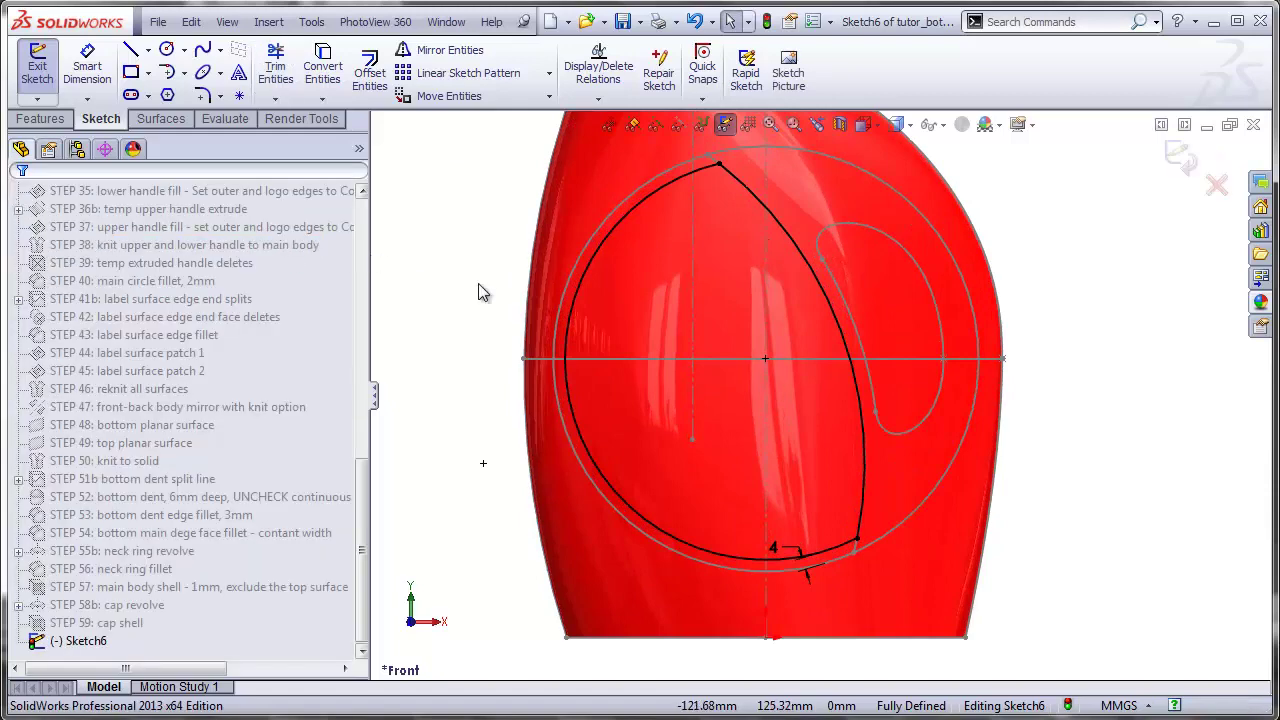
{"action": "scroll", "coordinate": [746, 319], "scroll_direction": "up", "scroll_amount": 2}
- Trim Surface-Offset1 with Sketch6, keeping the left leaf-shaped region as Surface-Trim2
{"action": "left_click", "coordinate": [161, 118]}
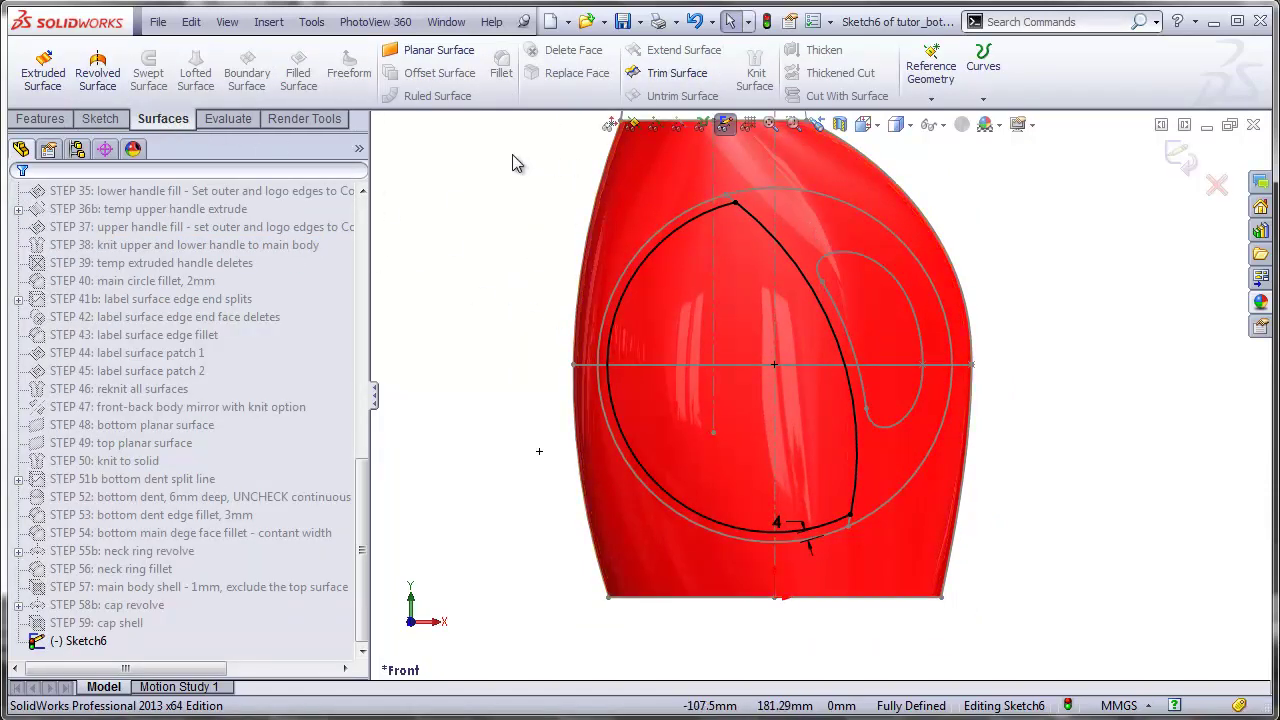
{"action": "left_click", "coordinate": [653, 80]}
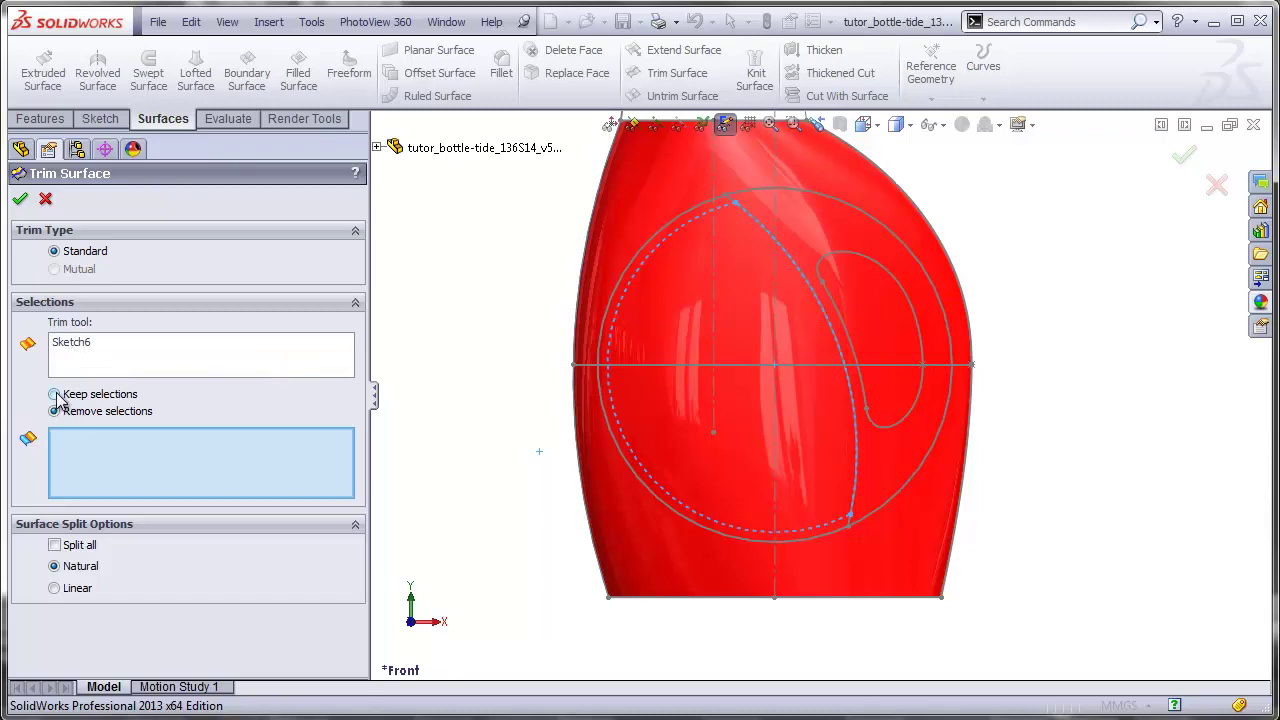
{"action": "left_click", "coordinate": [672, 293]}
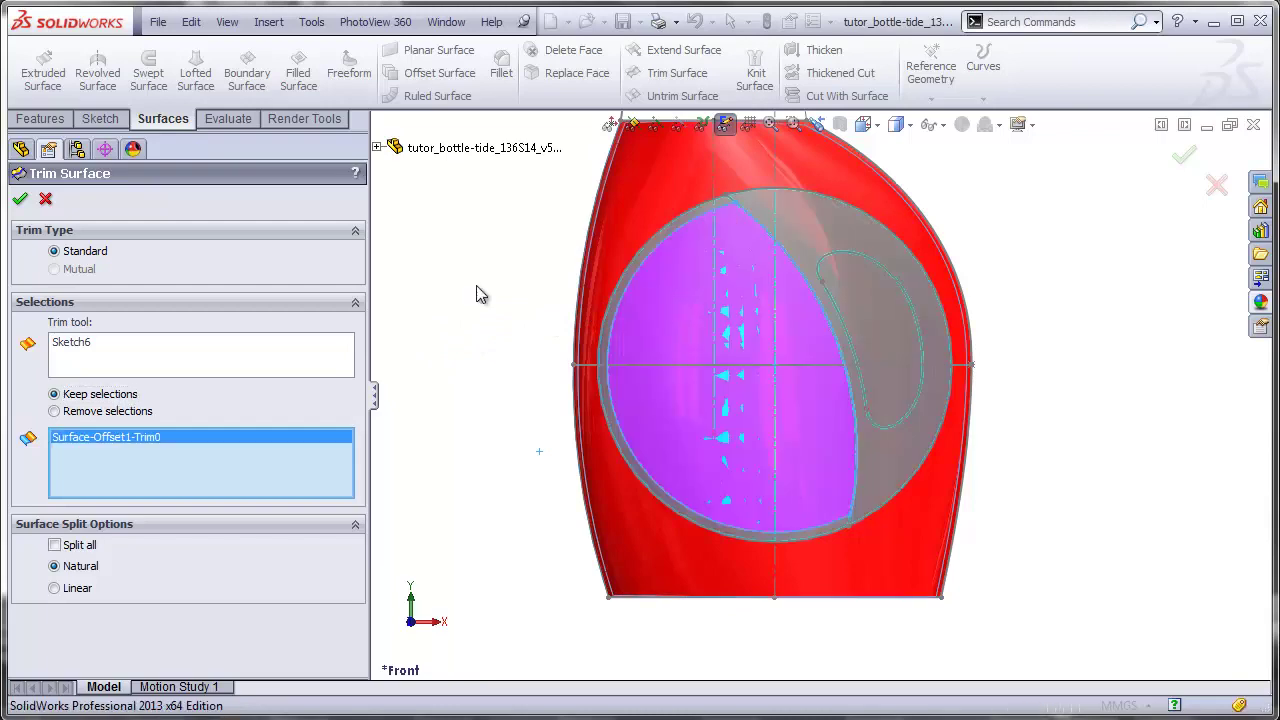
{"action": "left_click", "coordinate": [20, 200]}
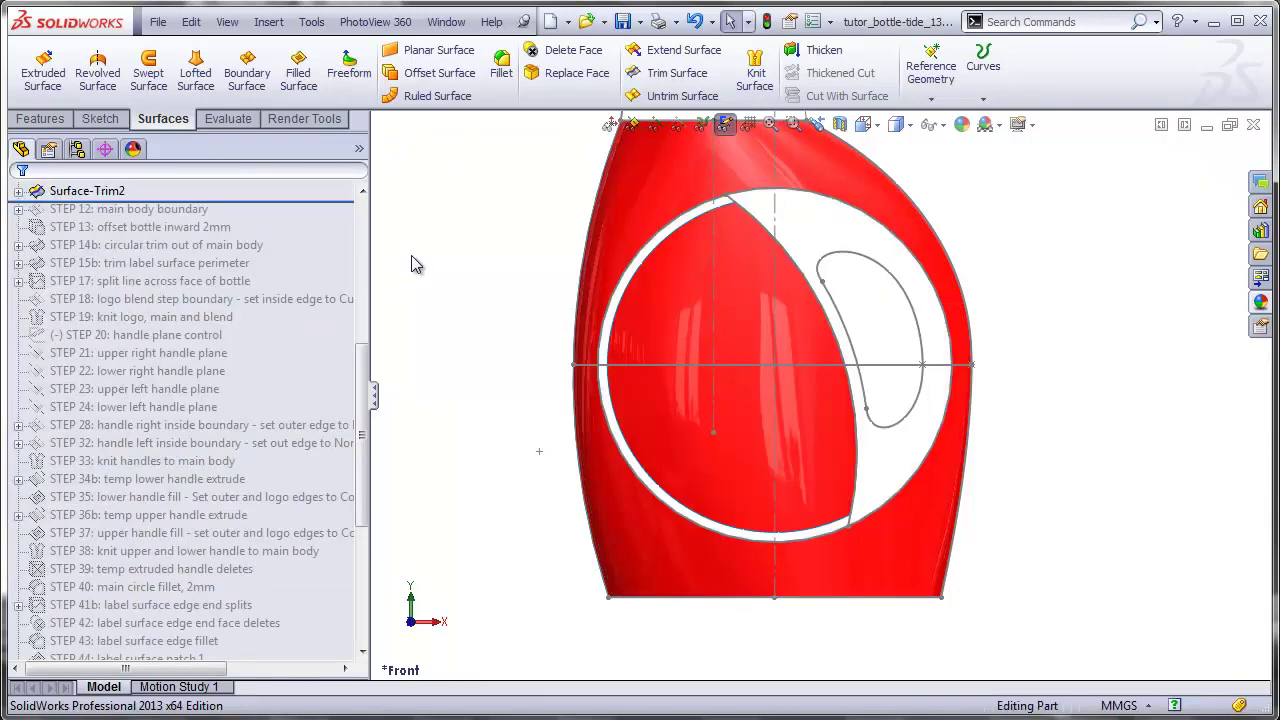
- Hide sketches, zoom to fit, inspect the inset label gap, and return to the Front view
{"action": "left_click", "coordinate": [728, 124]}
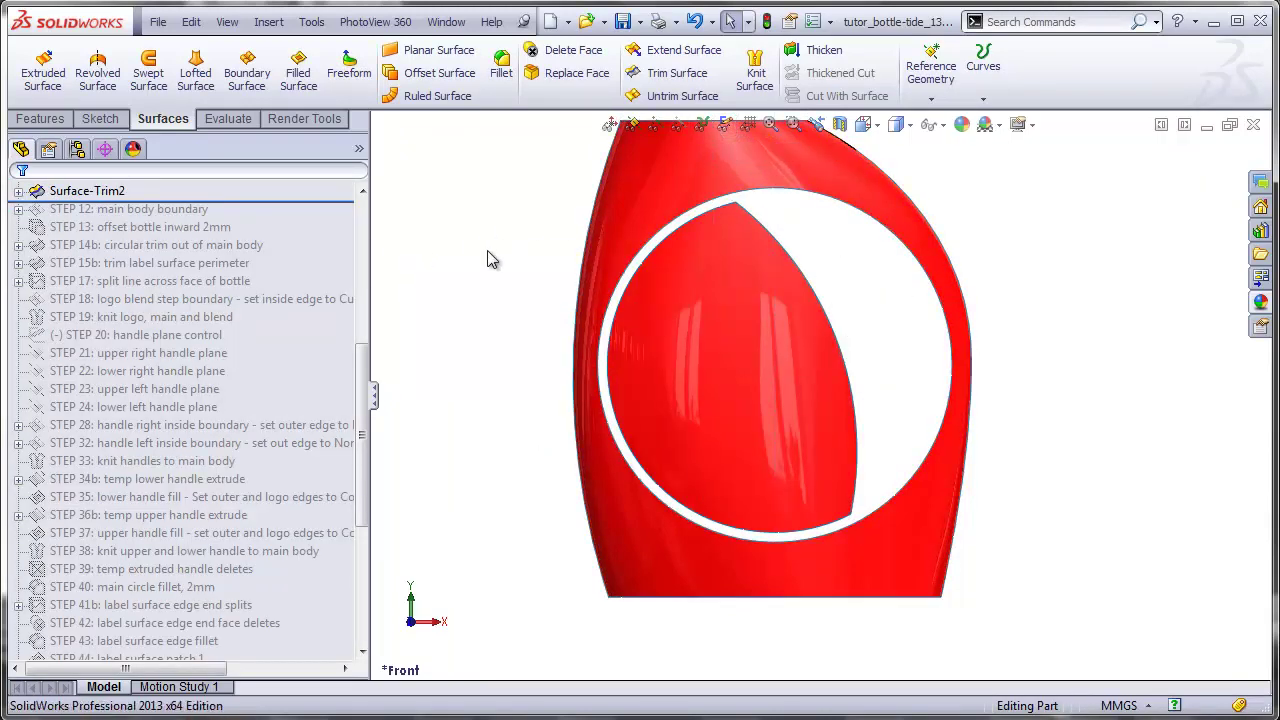
{"action": "key", "text": "f"}
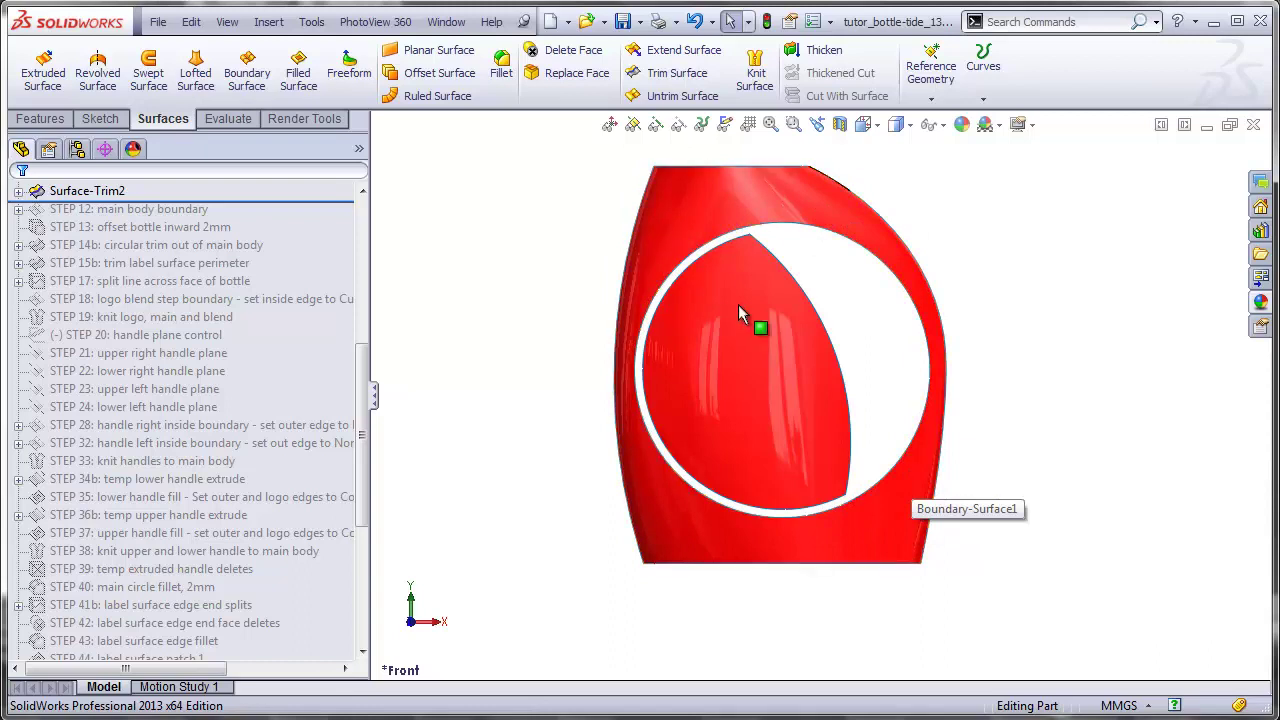
{"action": "middle_click_drag", "start_coordinate": [766, 376], "coordinate": [637, 391]}
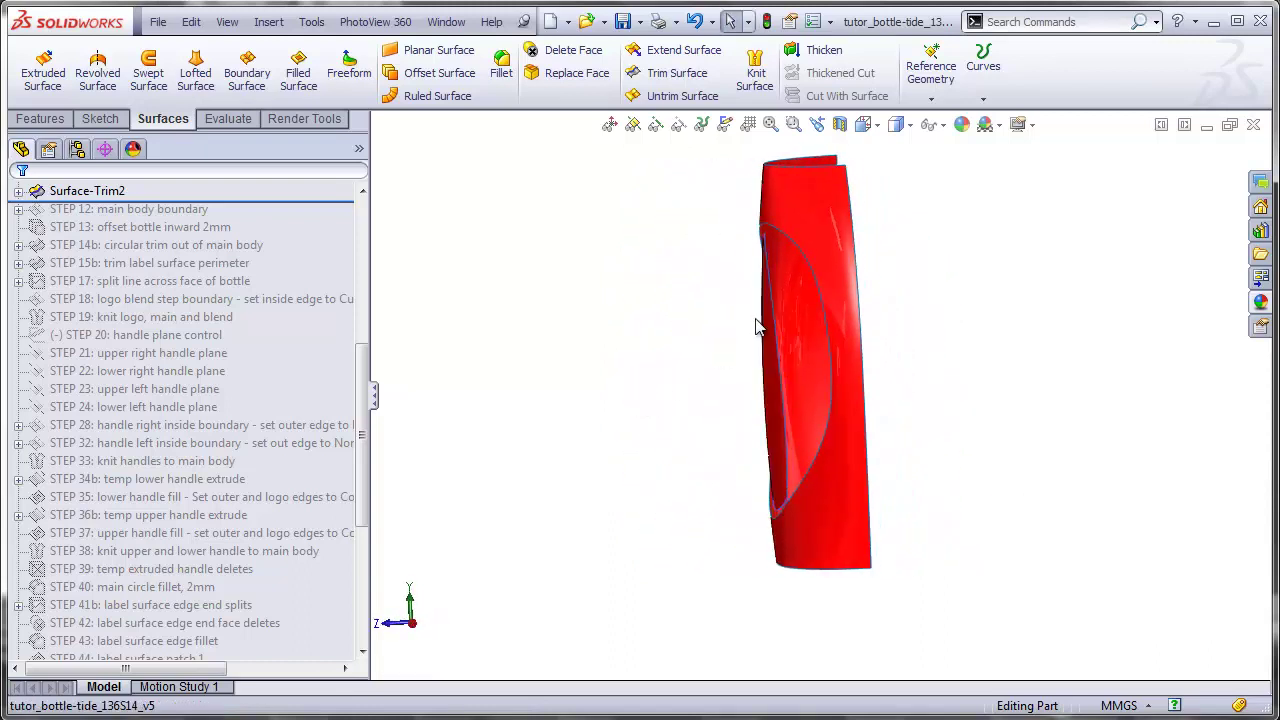
{"action": "scroll", "coordinate": [786, 266], "scroll_direction": "down", "scroll_amount": 3}
{"action": "scroll", "coordinate": [780, 268], "scroll_direction": "down", "scroll_amount": 3}
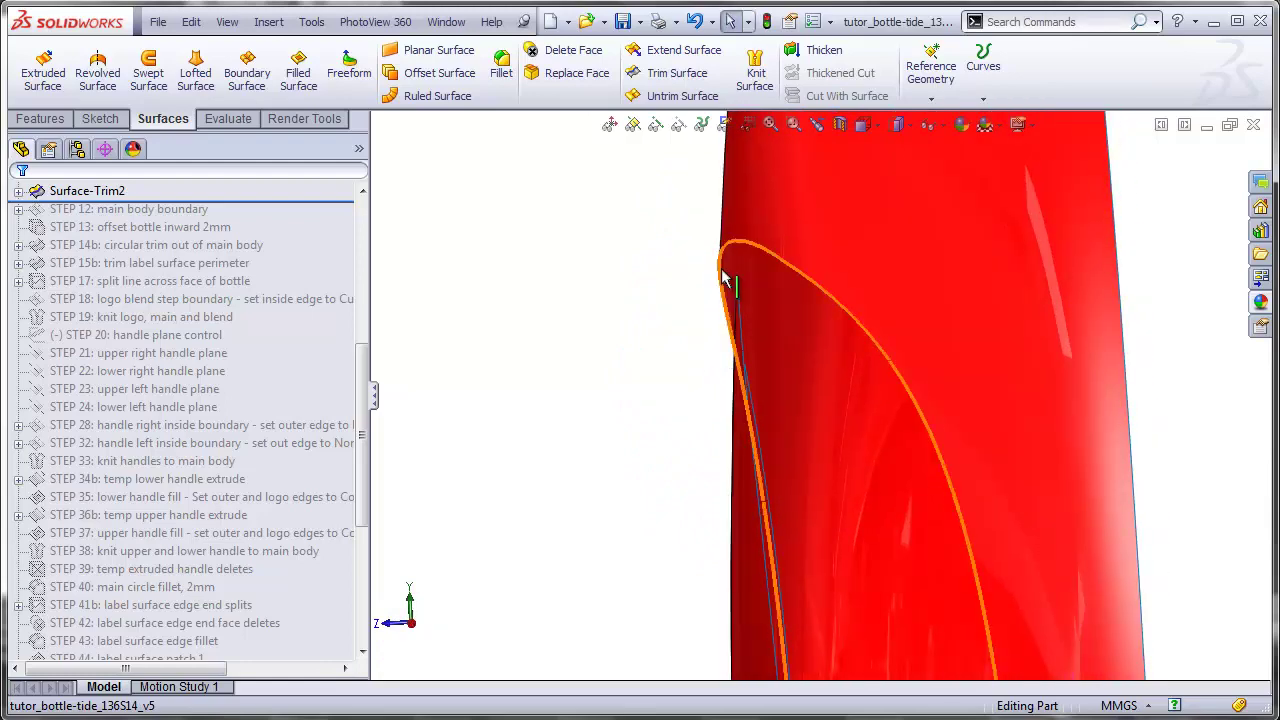
{"action": "scroll", "coordinate": [820, 400], "scroll_direction": "up", "scroll_amount": 5}
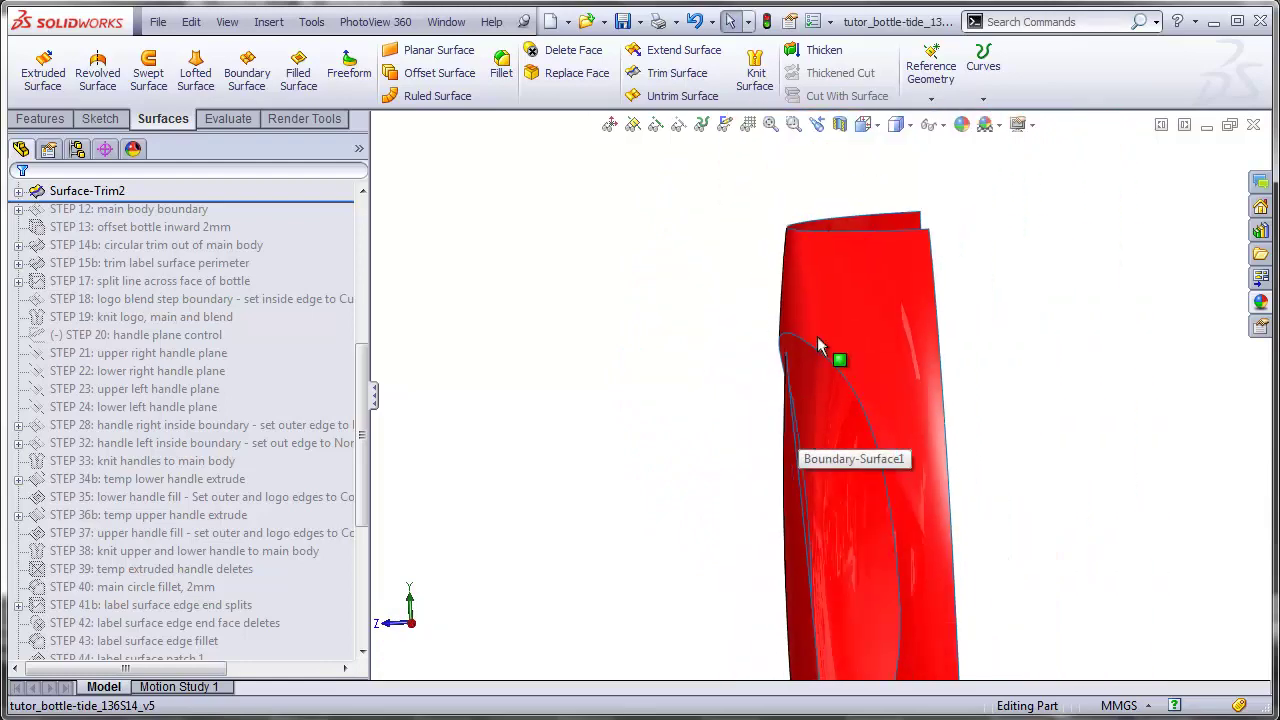
{"action": "left_click", "coordinate": [864, 124]}
{"action": "left_click", "coordinate": [891, 201]}
{"action": "scroll", "coordinate": [868, 485], "scroll_direction": "down", "scroll_amount": 3}
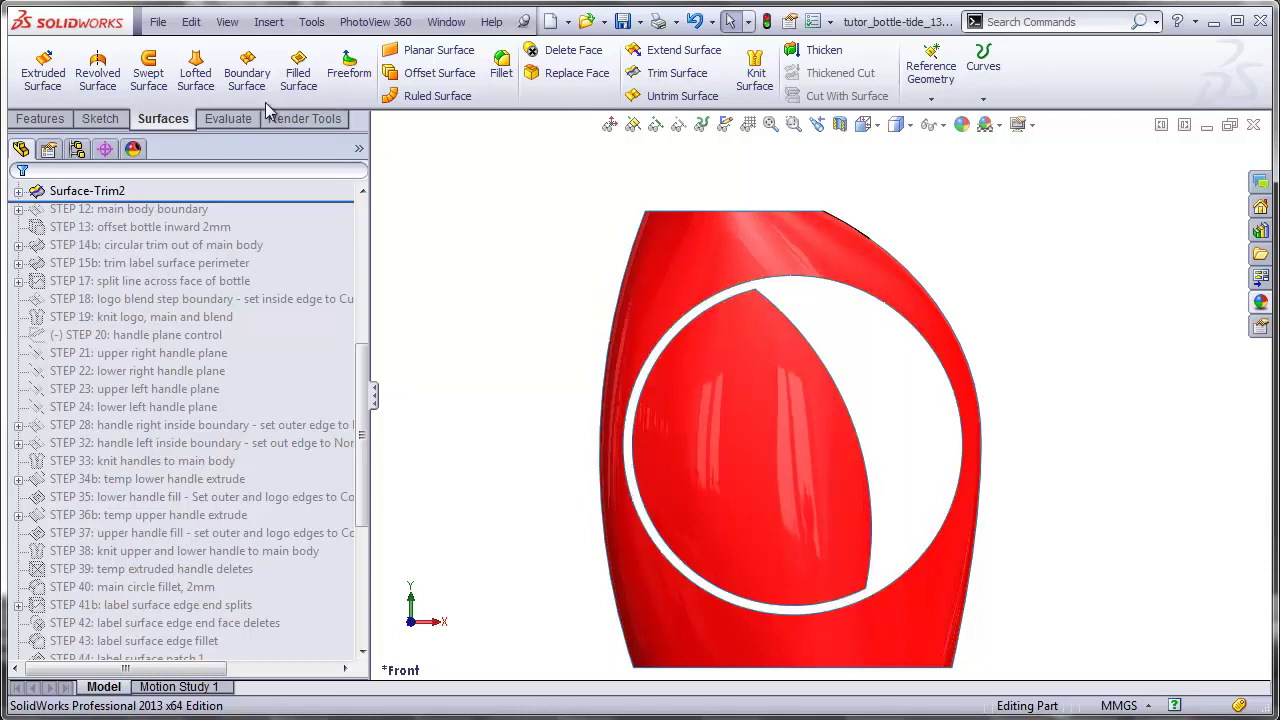
{"action": "left_click", "coordinate": [247, 72]}
{"action": "scroll", "coordinate": [745, 318], "scroll_direction": "down", "scroll_amount": 3}
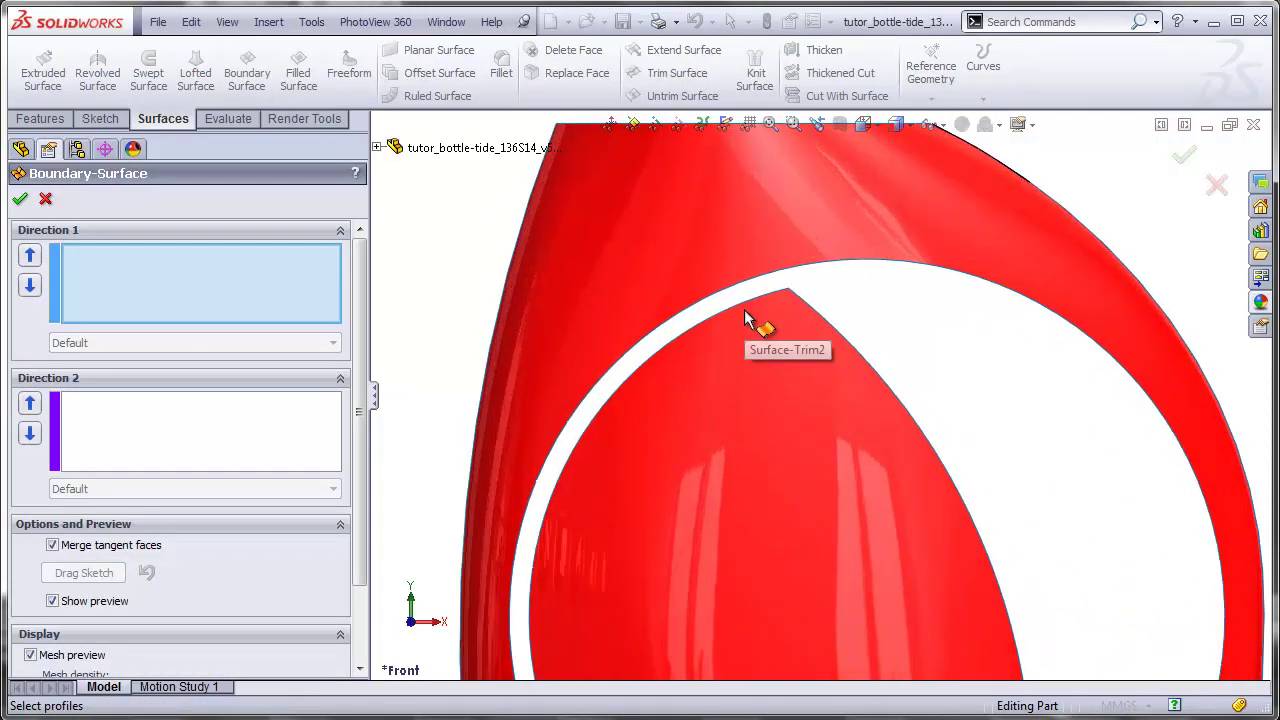
{"action": "left_click", "coordinate": [744, 309]}
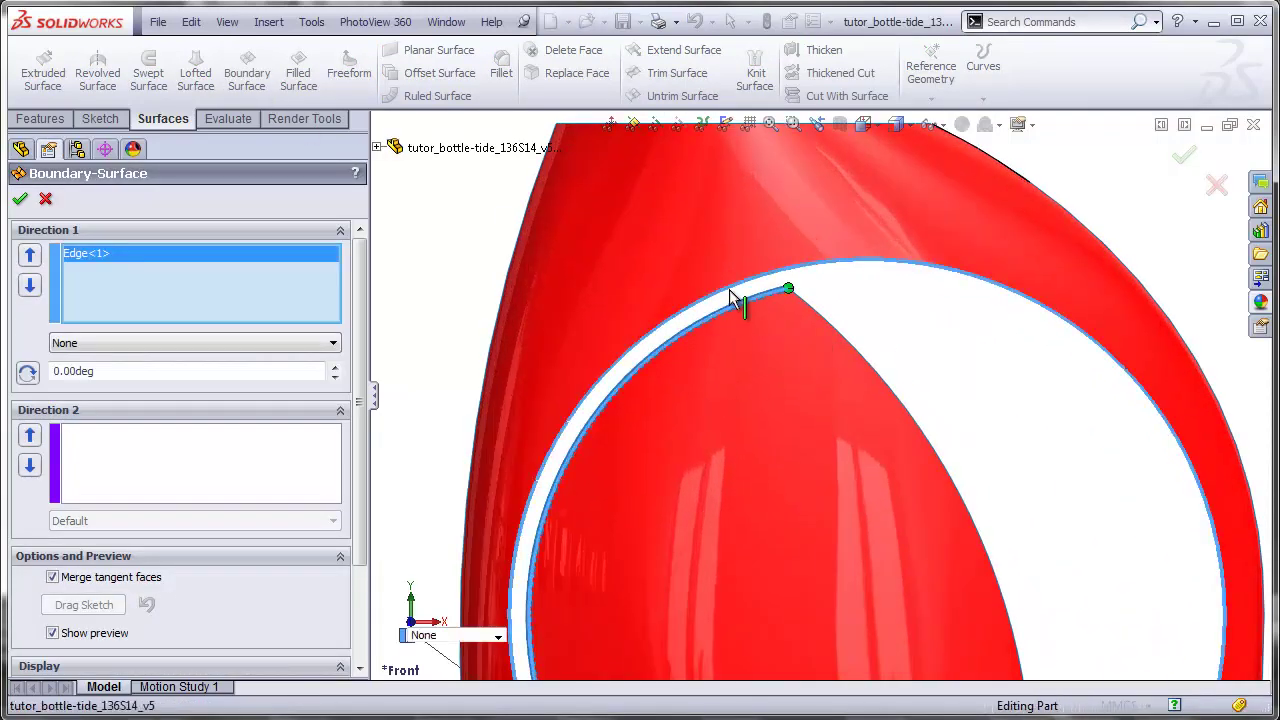
{"action": "left_click", "coordinate": [734, 291]}
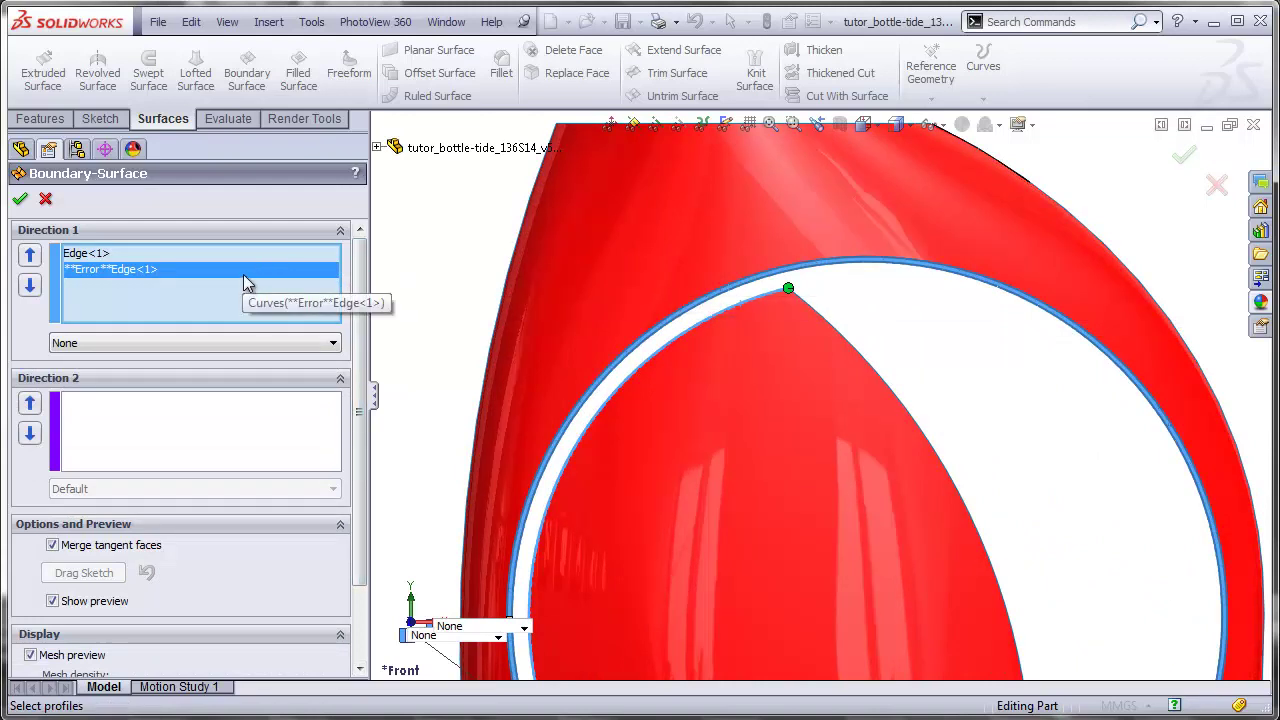
{"action": "right_click", "coordinate": [215, 273]}
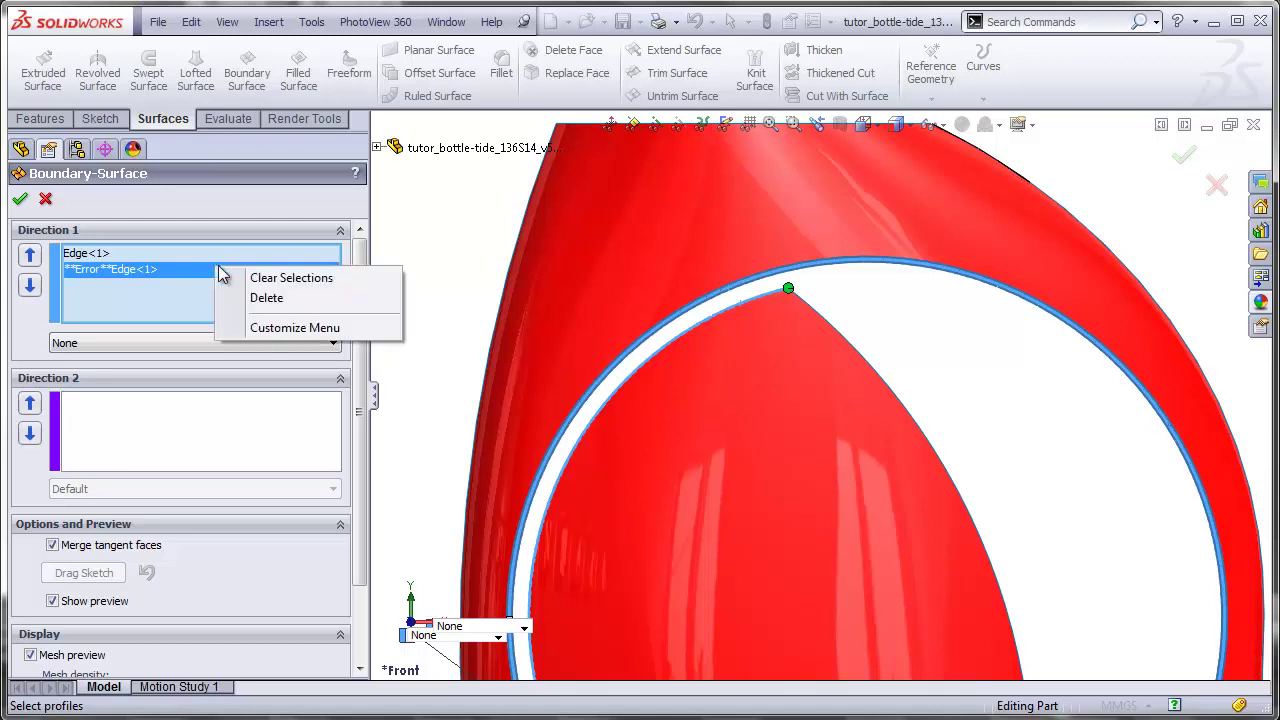
{"action": "left_click", "coordinate": [274, 297]}
{"action": "left_click", "coordinate": [686, 318]}
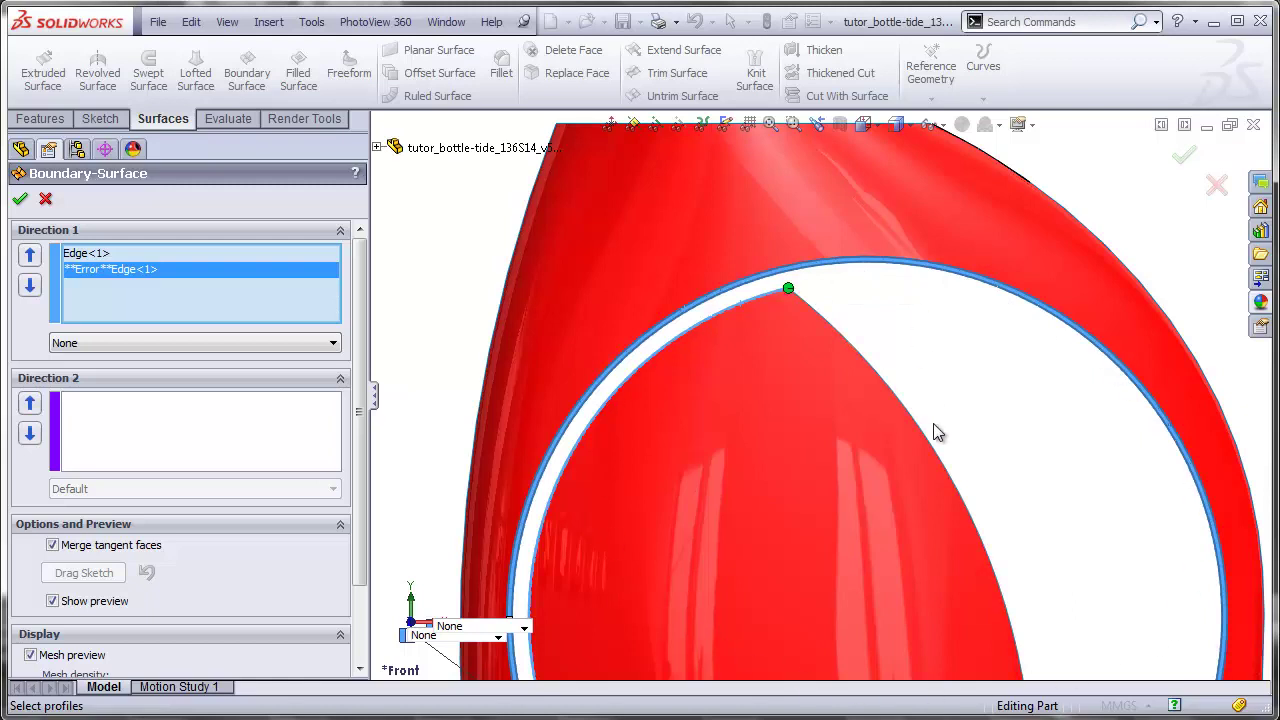
{"action": "scroll", "coordinate": [937, 440], "scroll_direction": "up", "scroll_amount": 3}
{"action": "scroll", "coordinate": [919, 494], "scroll_direction": "down", "scroll_amount": 2}
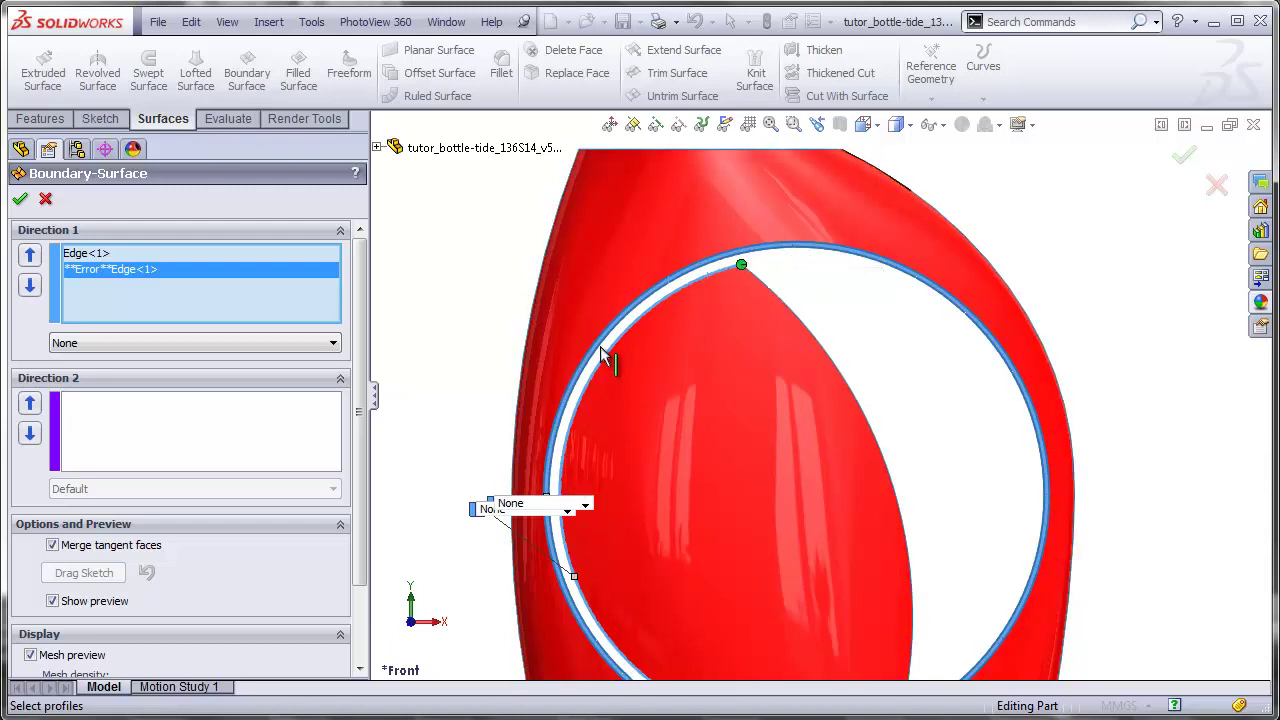
{"action": "left_click", "coordinate": [20, 199]}
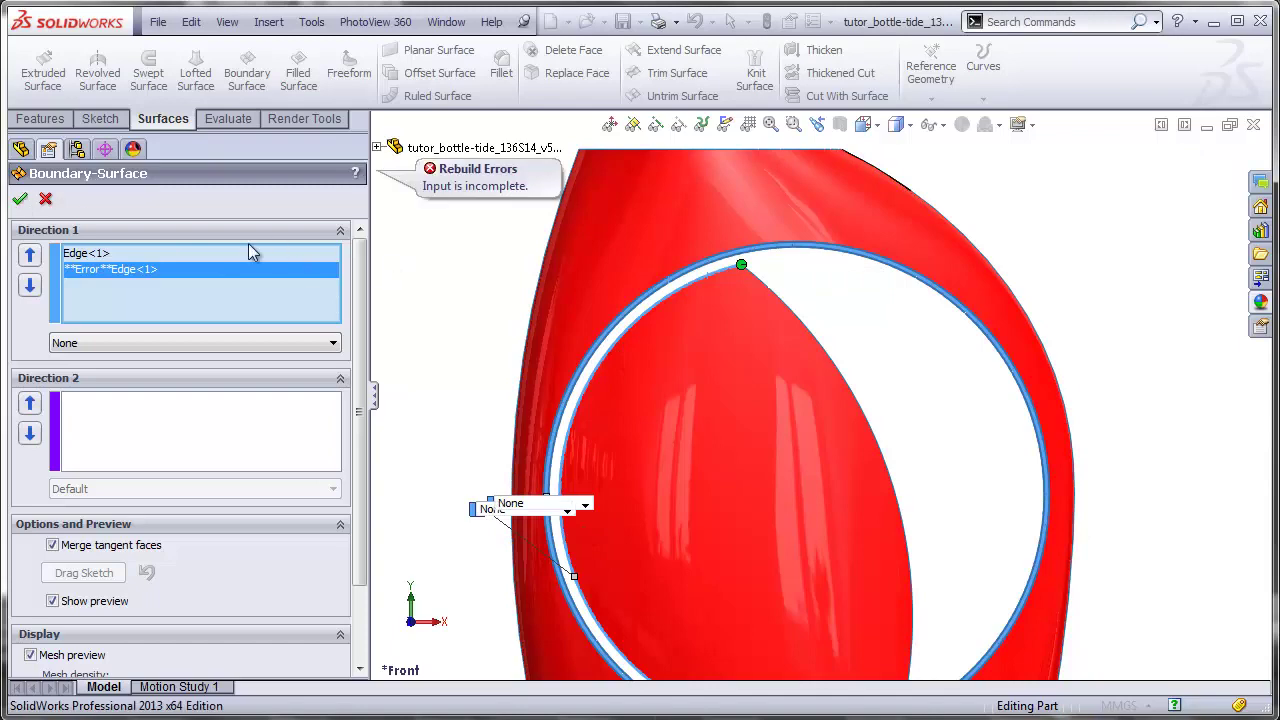
{"action": "left_click", "coordinate": [45, 201]}
- Show sketches and draw a diagonal line on the Front Plane from the neck to below the base
{"action": "scroll", "coordinate": [900, 540], "scroll_direction": "down", "scroll_amount": 3}
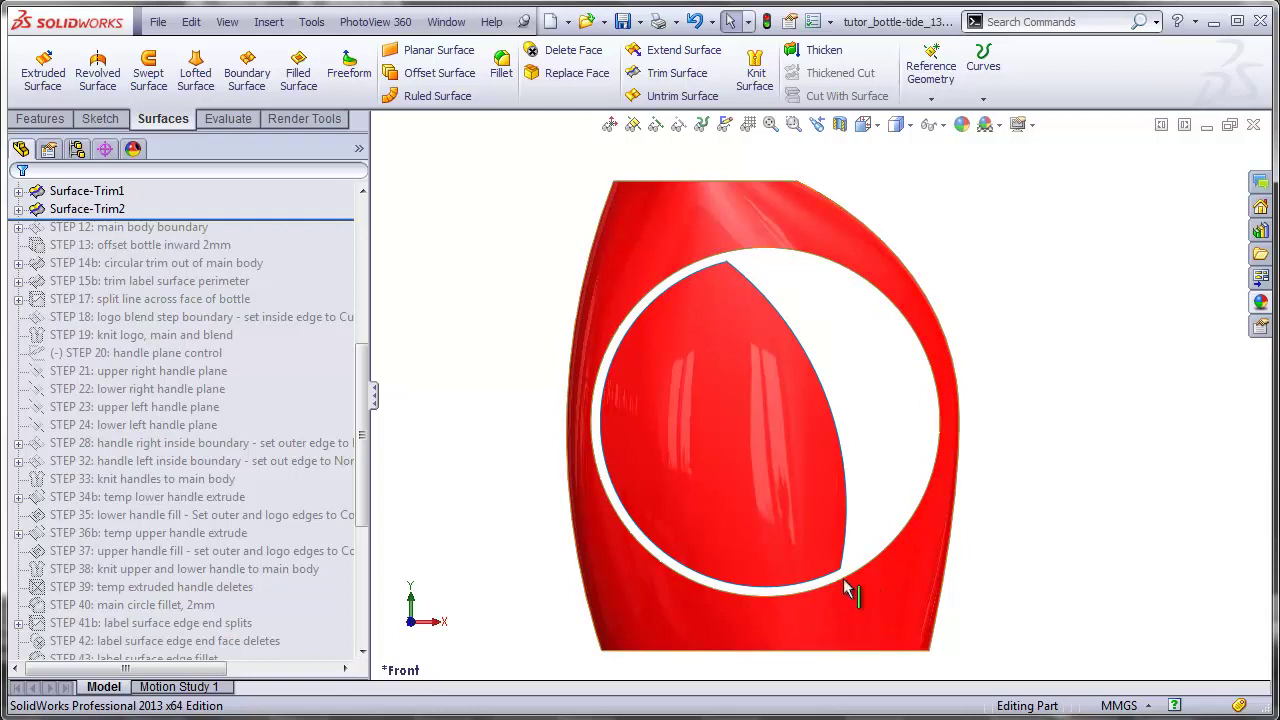
{"action": "left_click", "coordinate": [725, 128]}
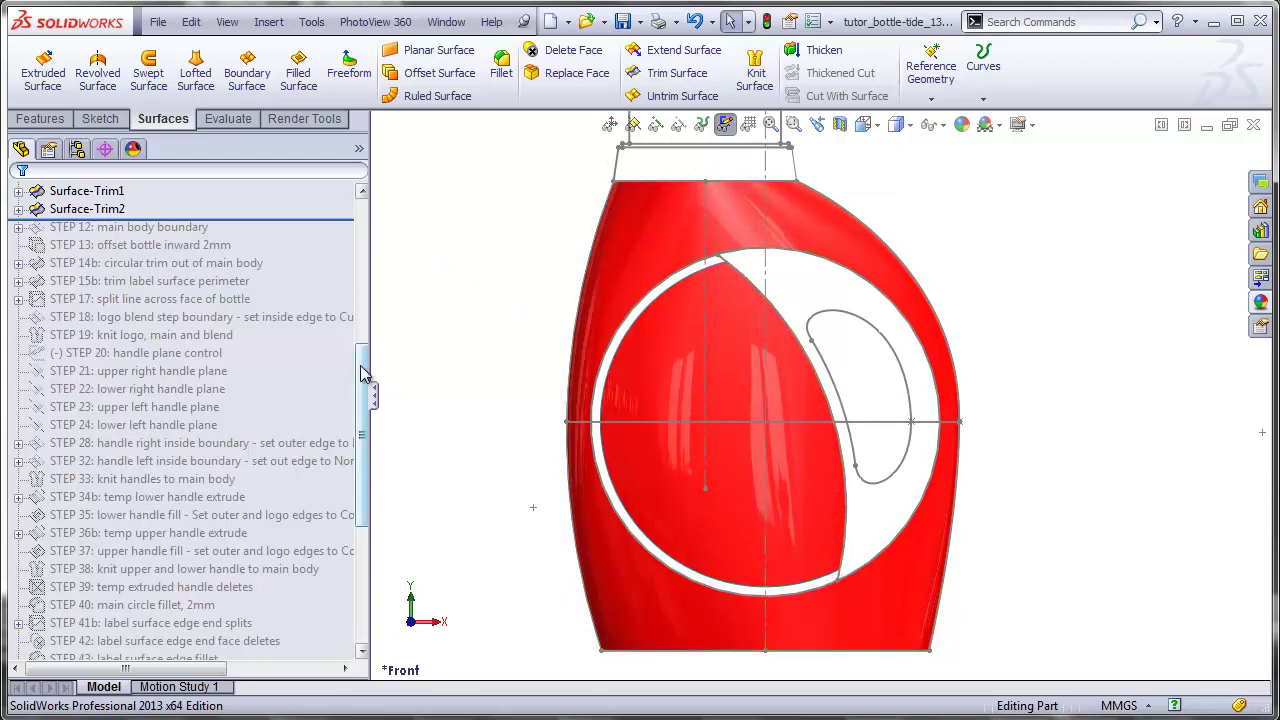
{"action": "scroll", "coordinate": [335, 346], "scroll_direction": "up", "scroll_amount": 6}
{"action": "left_click", "coordinate": [85, 299]}
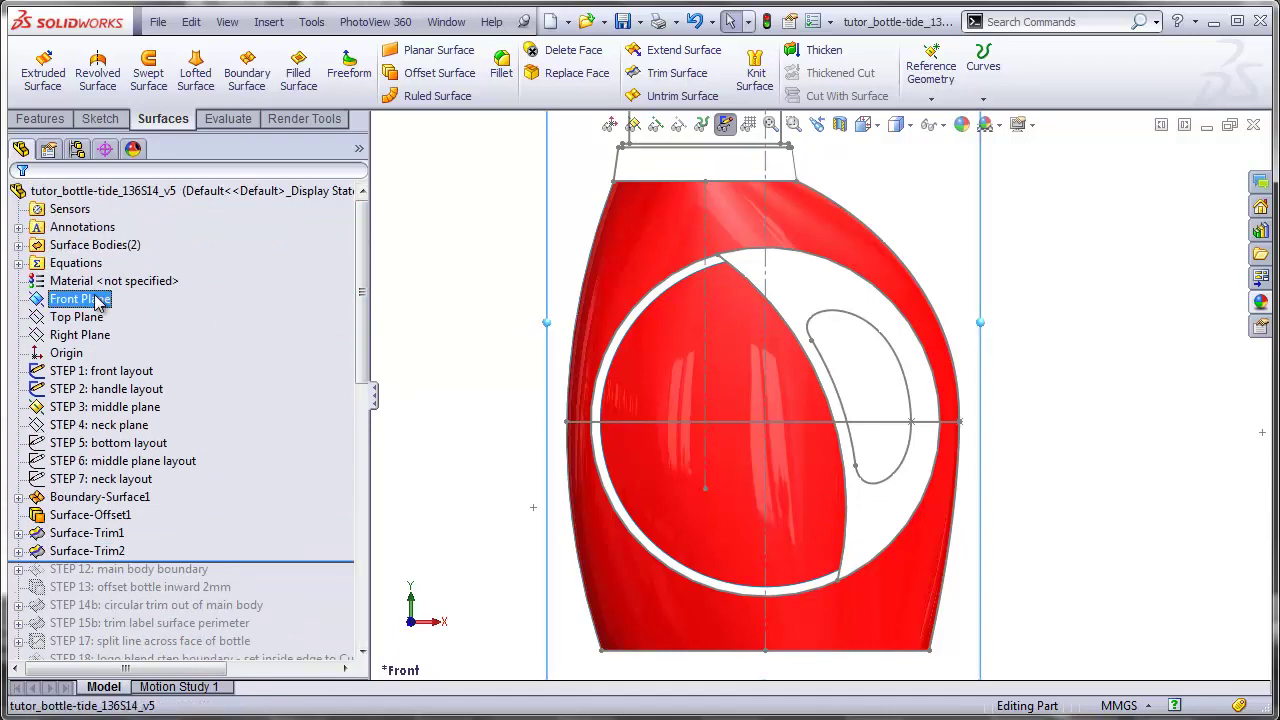
{"action": "left_click", "coordinate": [100, 258]}
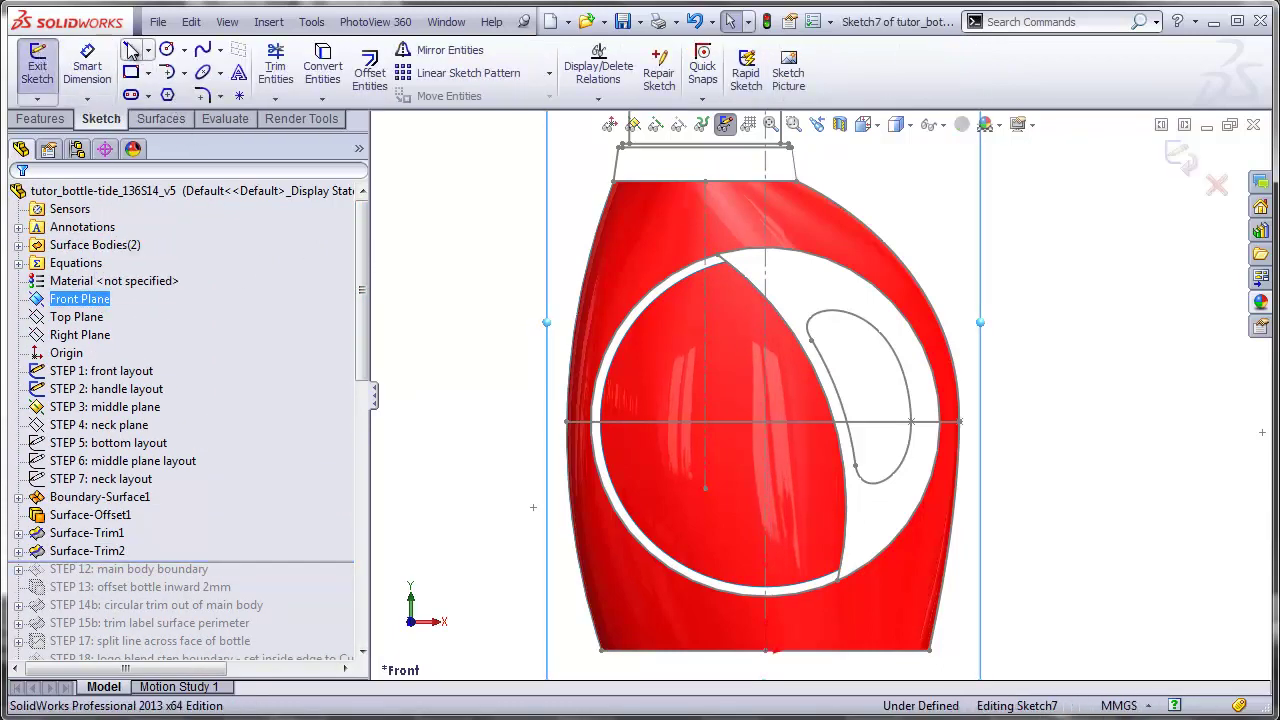
{"action": "left_click", "coordinate": [130, 50]}
{"action": "left_click", "coordinate": [652, 157]}
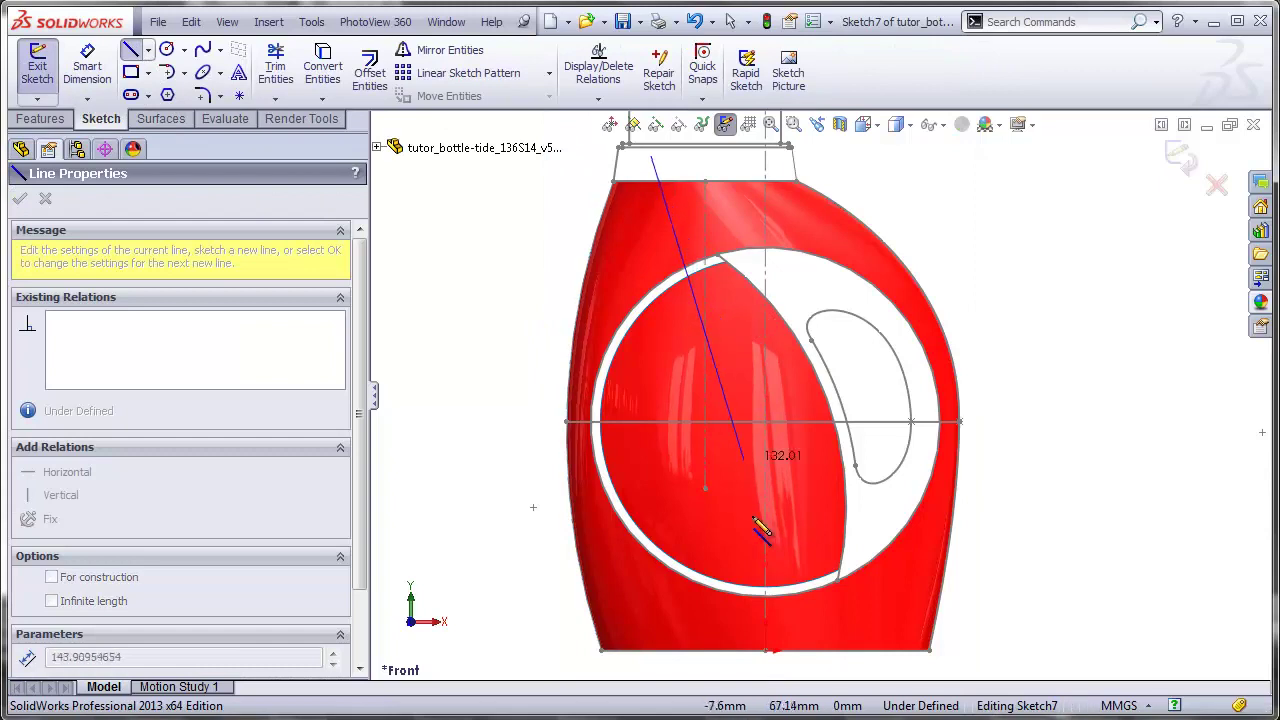
{"action": "left_click", "coordinate": [866, 673]}
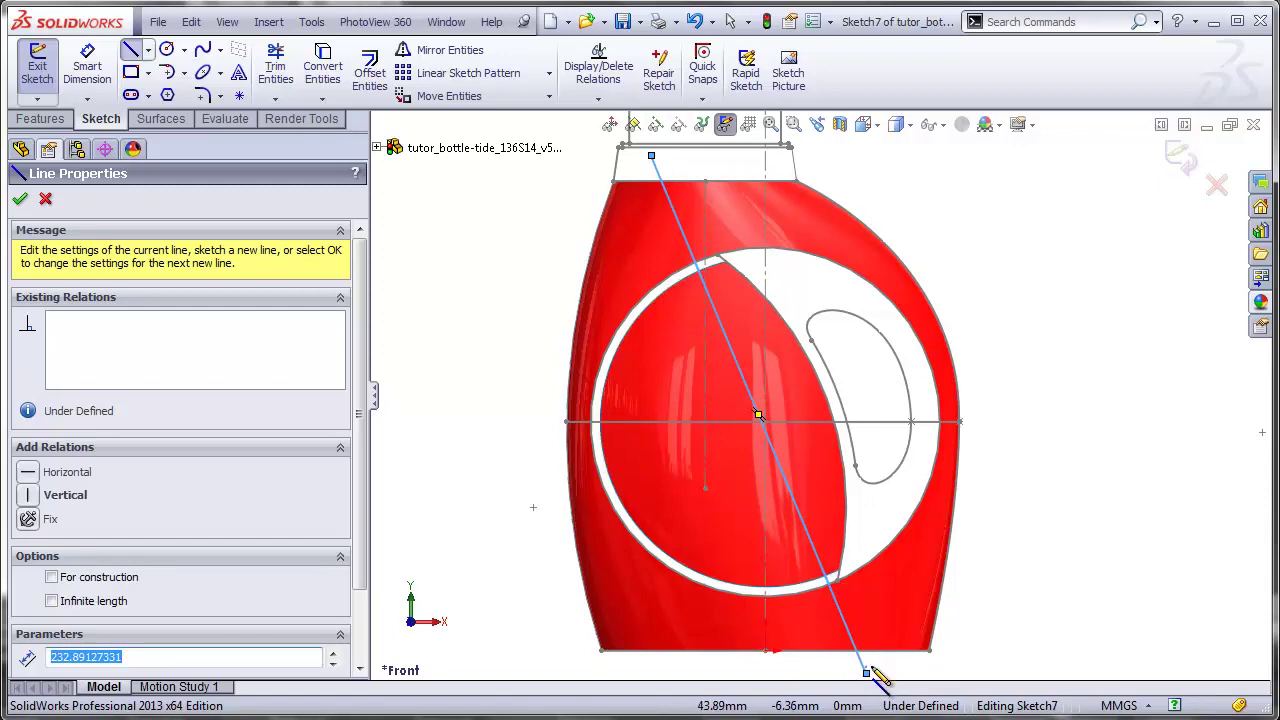
{"action": "key", "text": "Escape"}
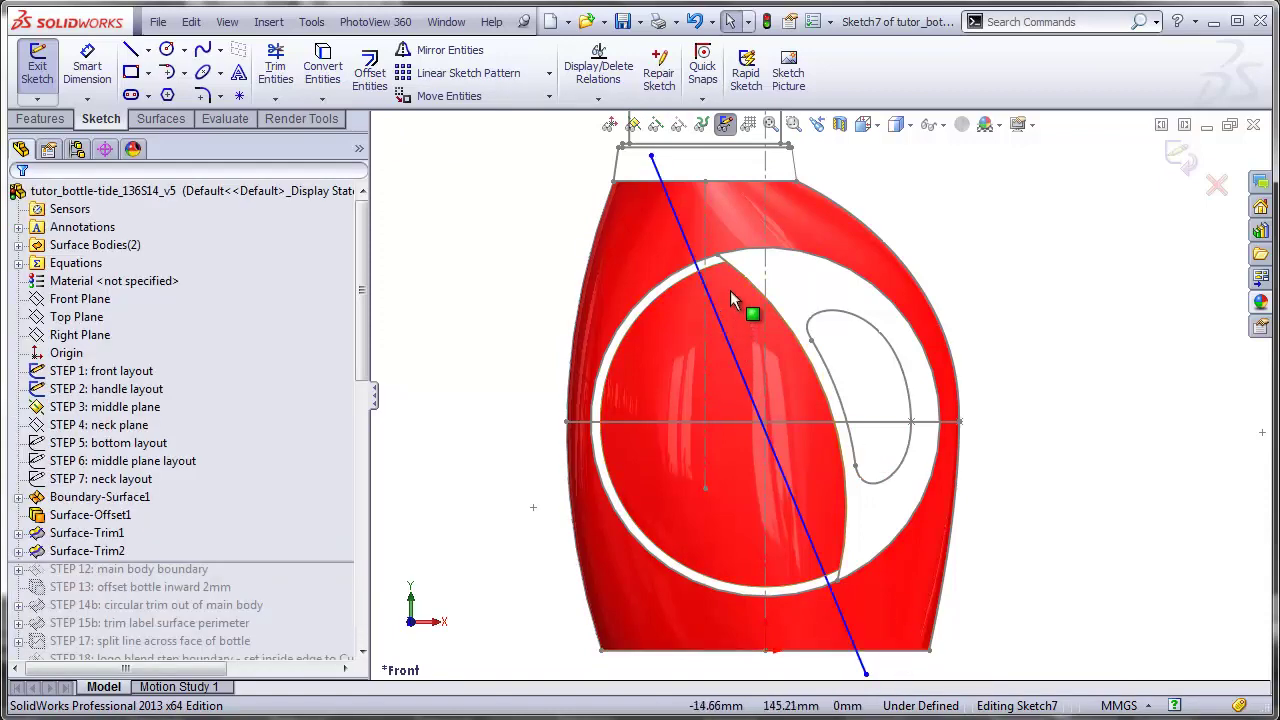
- Make the line coincident with the upper and lower endpoints of the label curve
{"action": "scroll", "coordinate": [730, 292], "scroll_direction": "down", "scroll_amount": 3}
{"action": "left_click", "coordinate": [726, 266]}
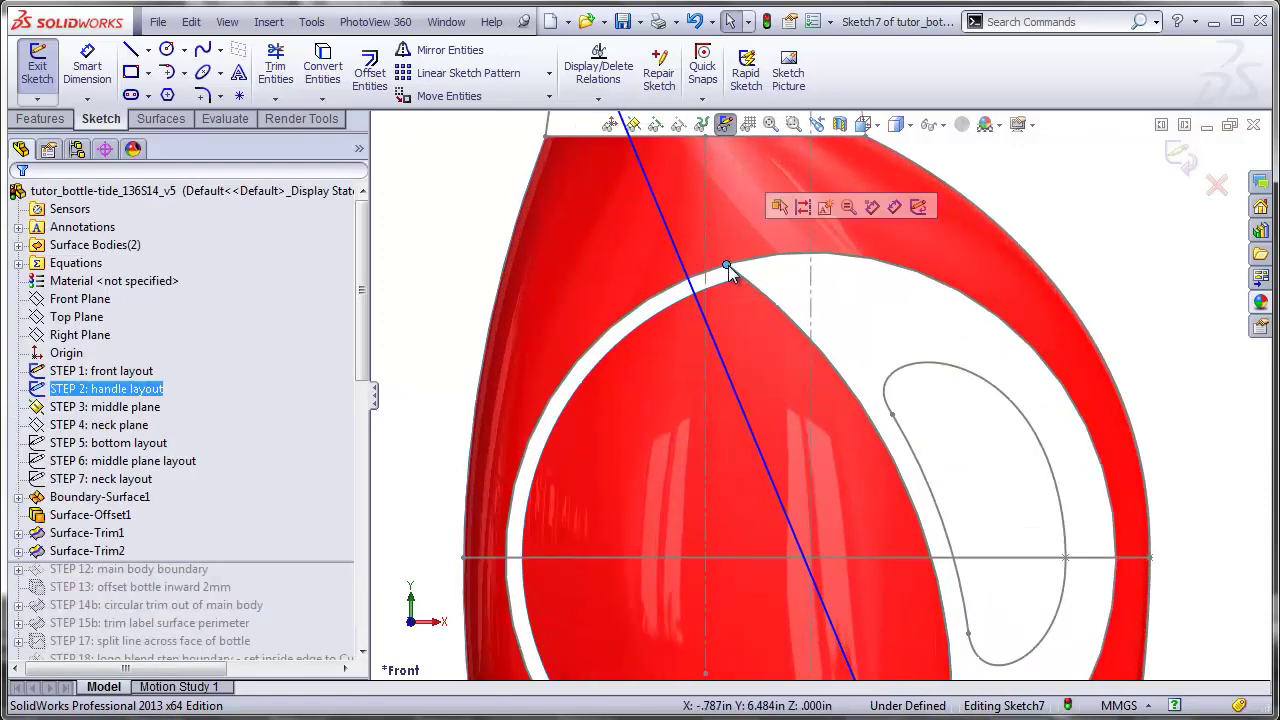
{"action": "left_click", "coordinate": [680, 252], "text": "ctrl"}
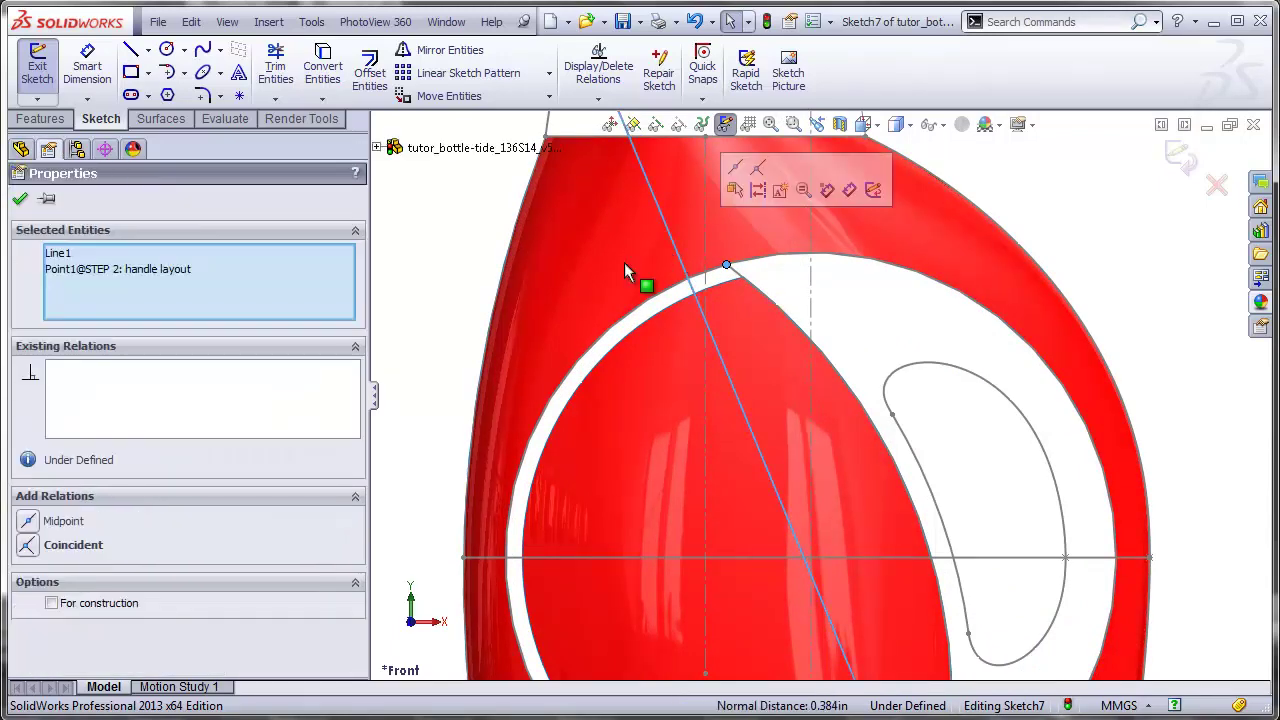
{"action": "left_click", "coordinate": [70, 544]}
{"action": "left_click", "coordinate": [436, 312]}
{"action": "scroll", "coordinate": [871, 640], "scroll_direction": "up", "scroll_amount": 3}
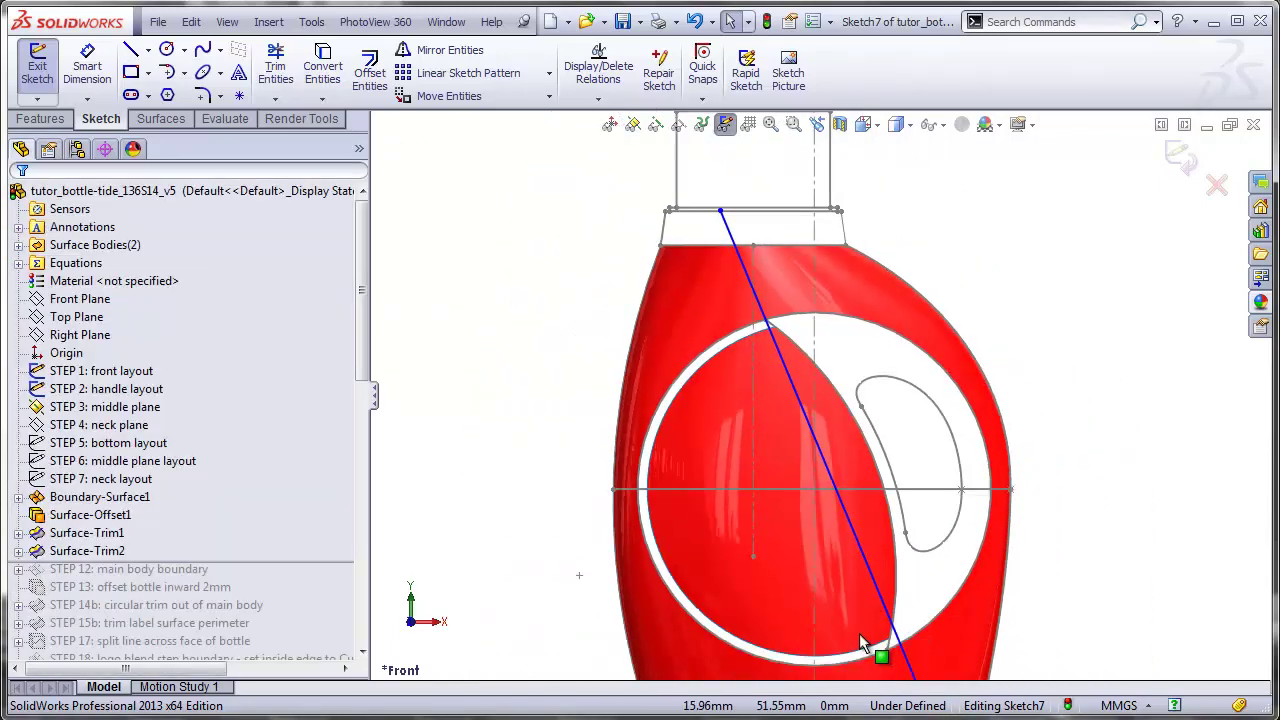
{"action": "left_click", "coordinate": [876, 592]}
{"action": "left_click", "coordinate": [873, 545], "text": "ctrl"}
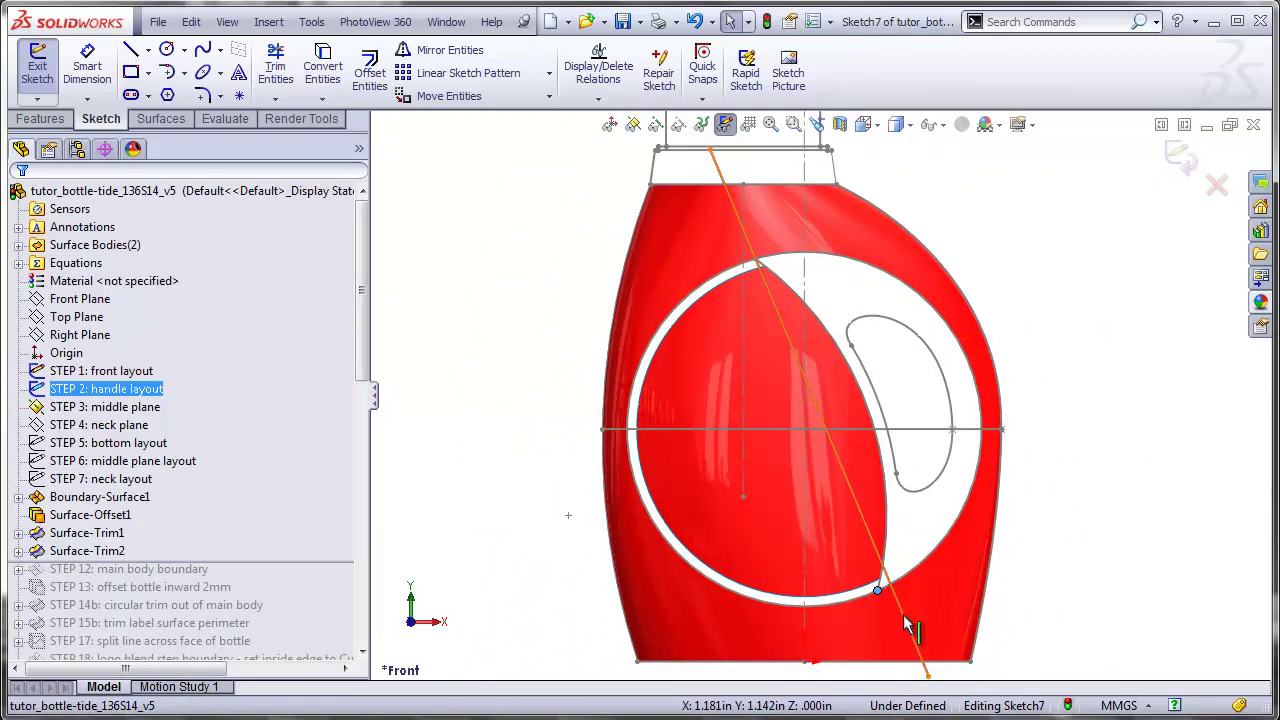
{"action": "left_click", "coordinate": [65, 541]}
{"action": "left_click", "coordinate": [466, 383]}
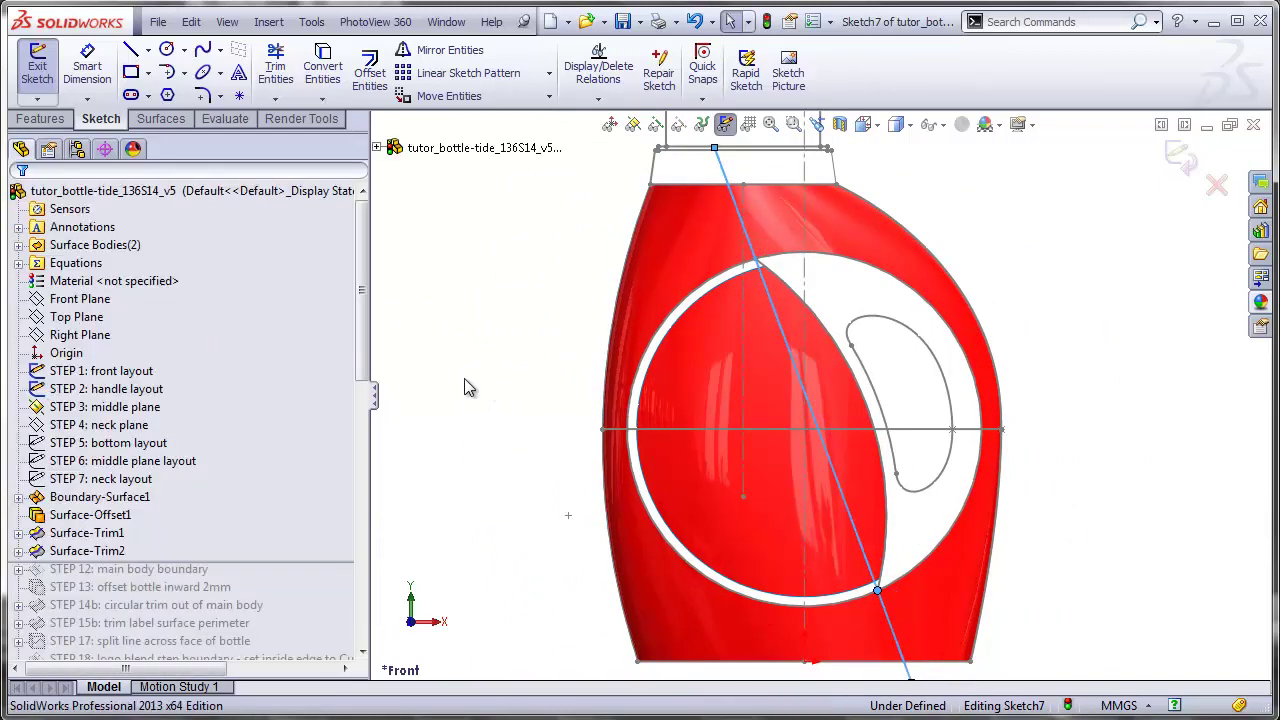
{"action": "scroll", "coordinate": [578, 429], "scroll_direction": "up", "scroll_amount": 2}
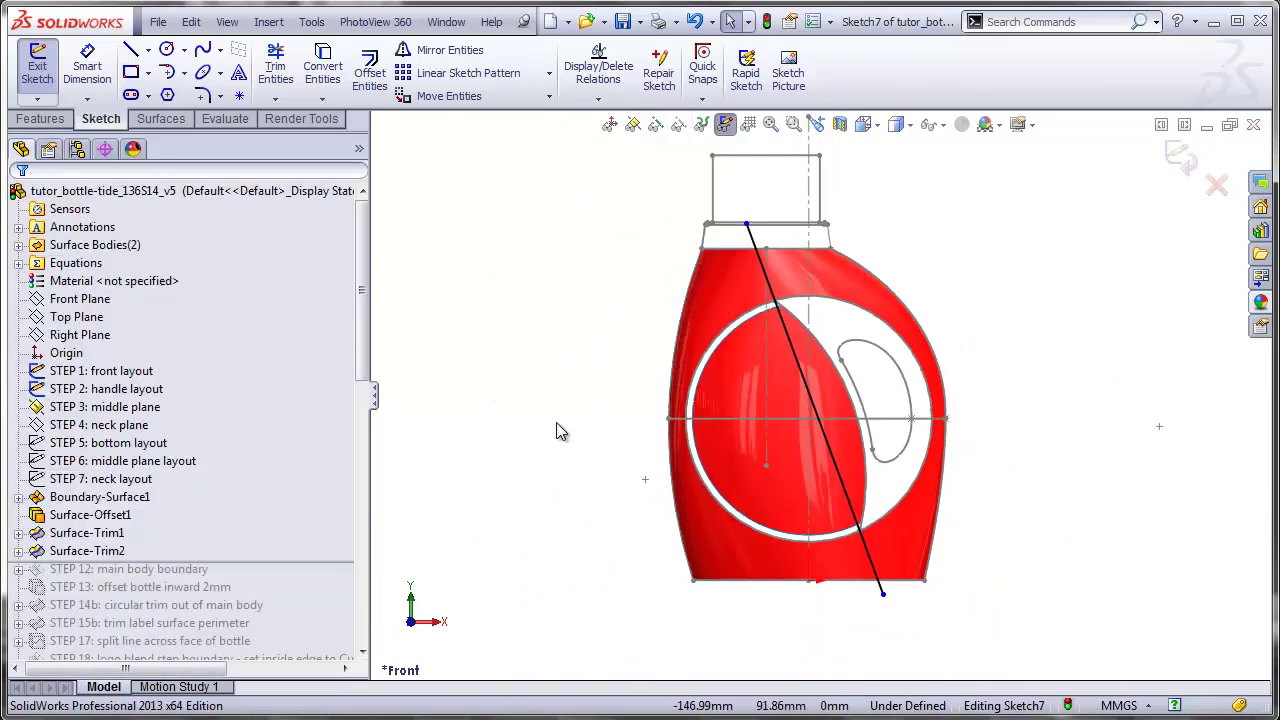
- Split the bottle's outer face by projecting Sketch7's diagonal line onto it, then hide the sketch
{"action": "left_click", "coordinate": [272, 24]}
{"action": "mouse_move", "coordinate": [320, 222]}
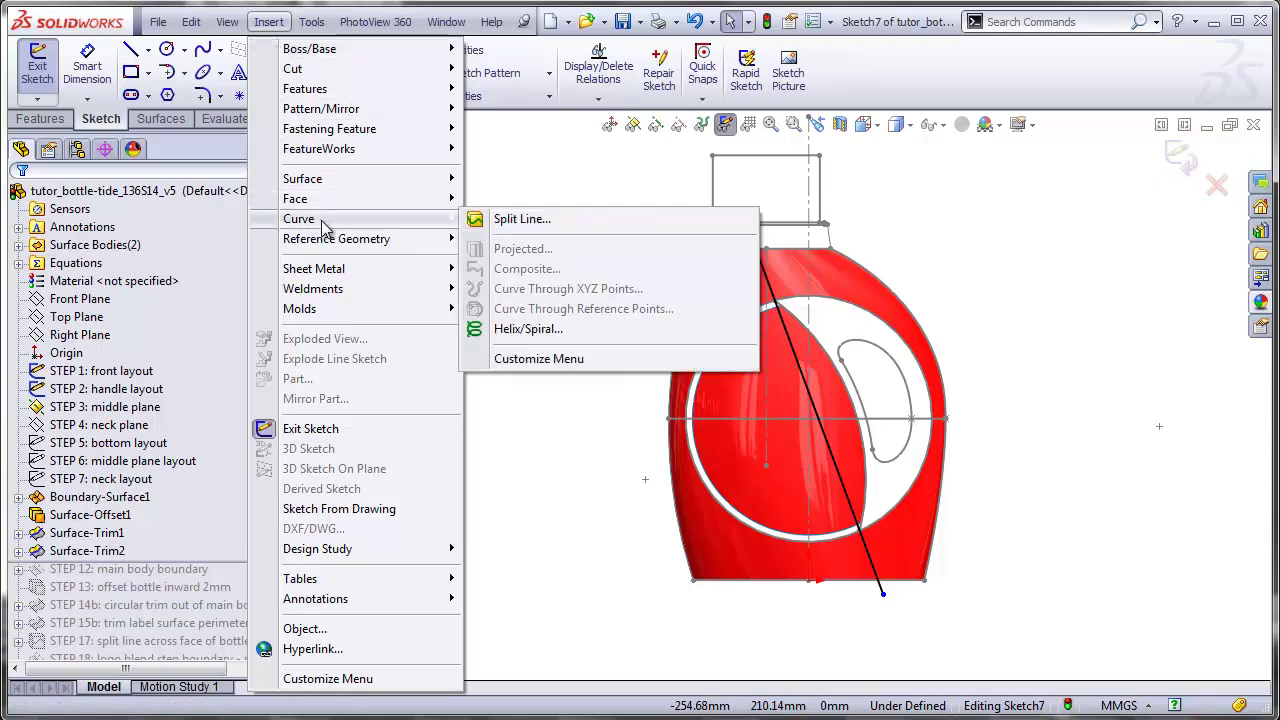
{"action": "left_click", "coordinate": [510, 218]}
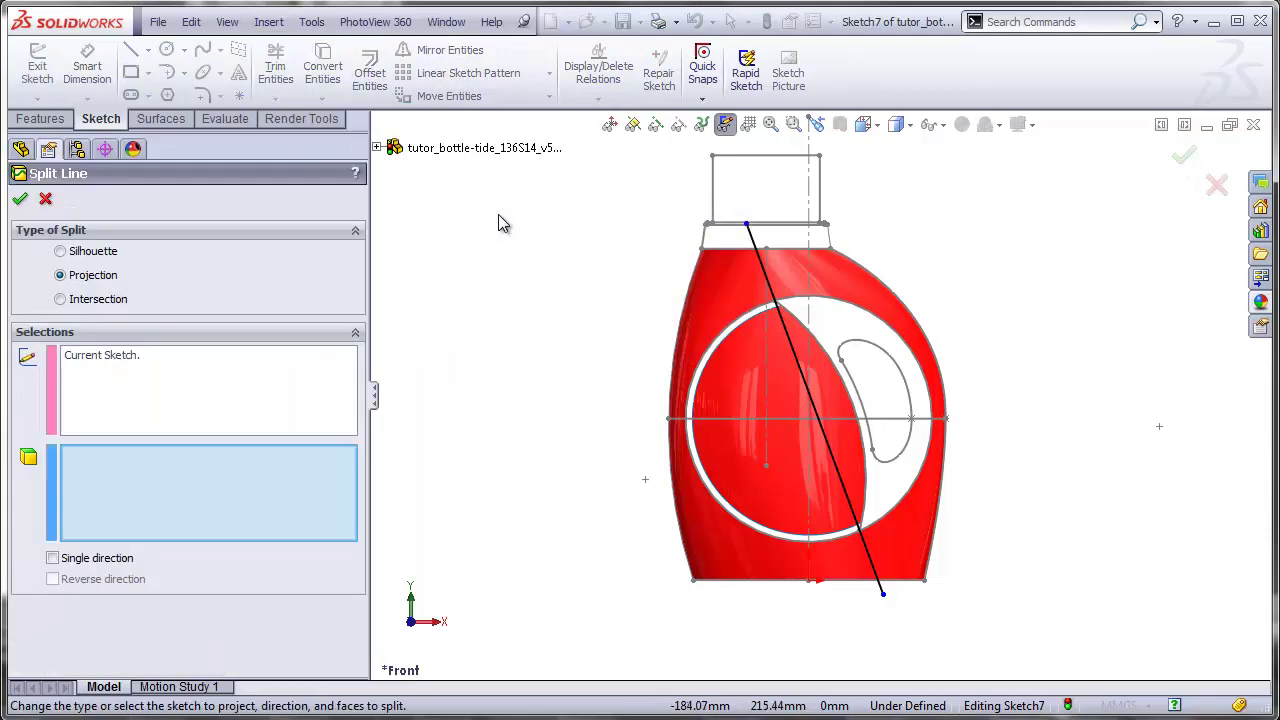
{"action": "left_click", "coordinate": [727, 291]}
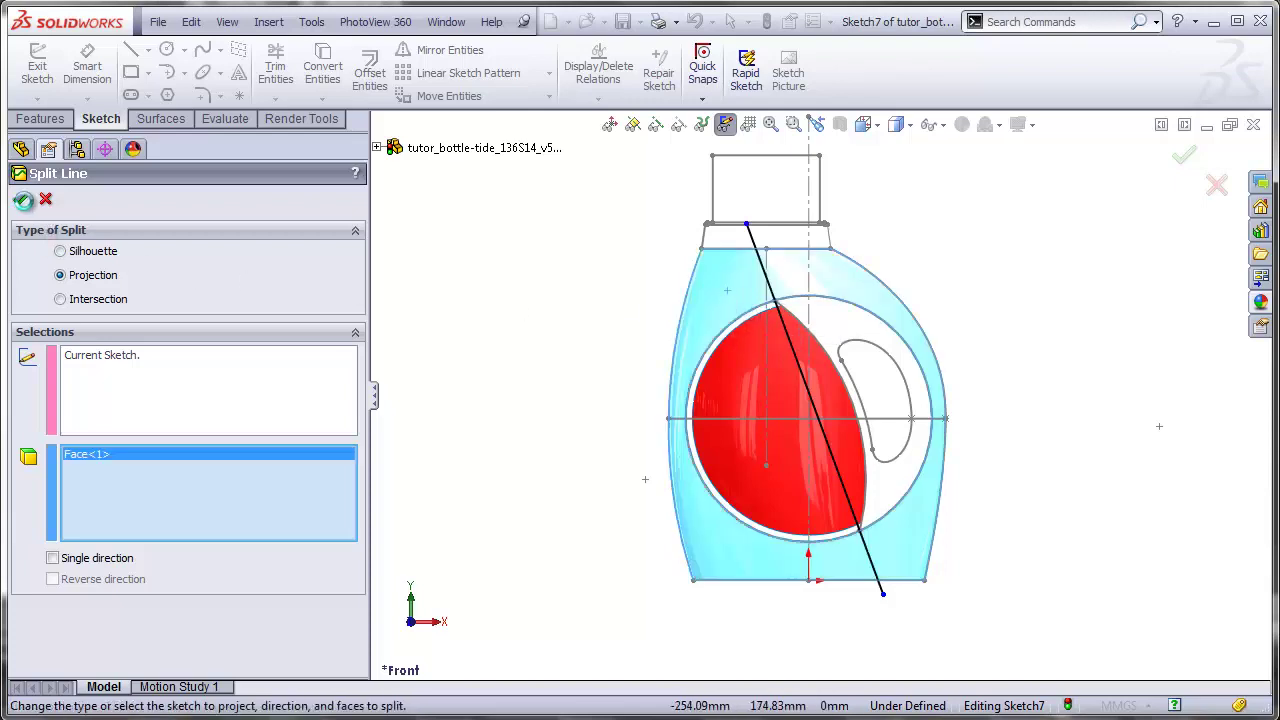
{"action": "left_click", "coordinate": [23, 200]}
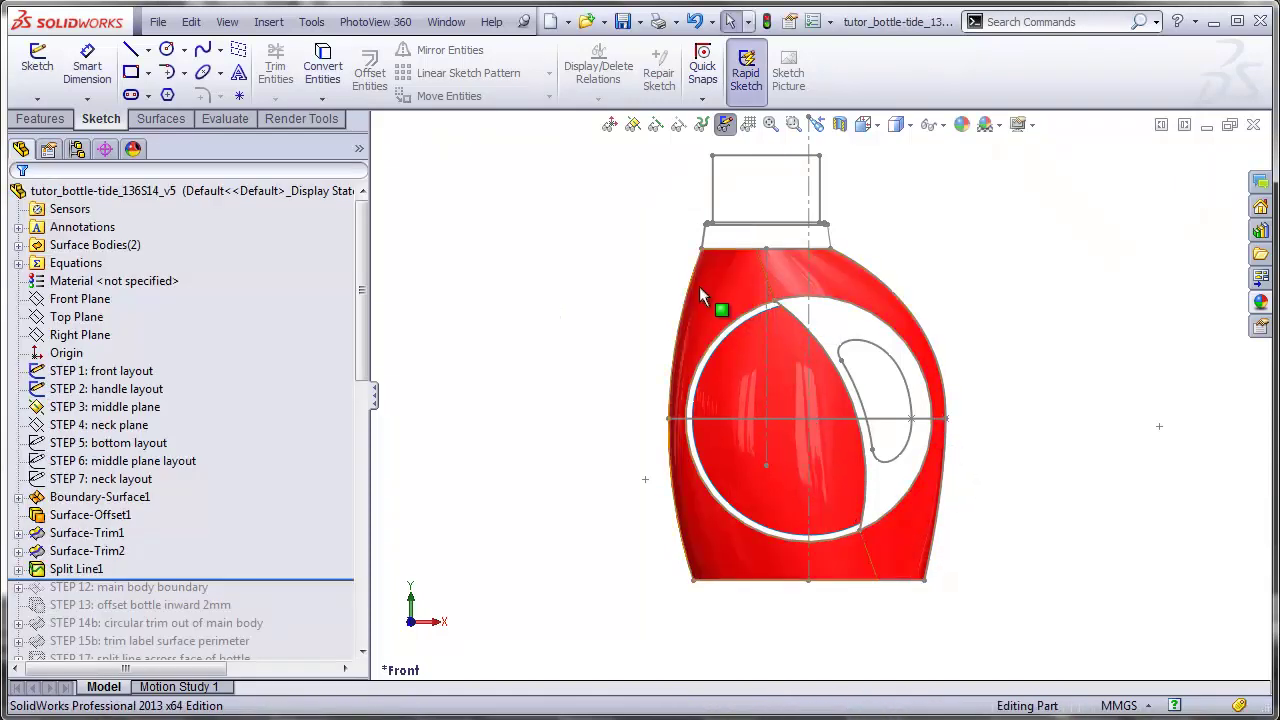
{"action": "scroll", "coordinate": [862, 299], "scroll_direction": "down", "scroll_amount": 1}
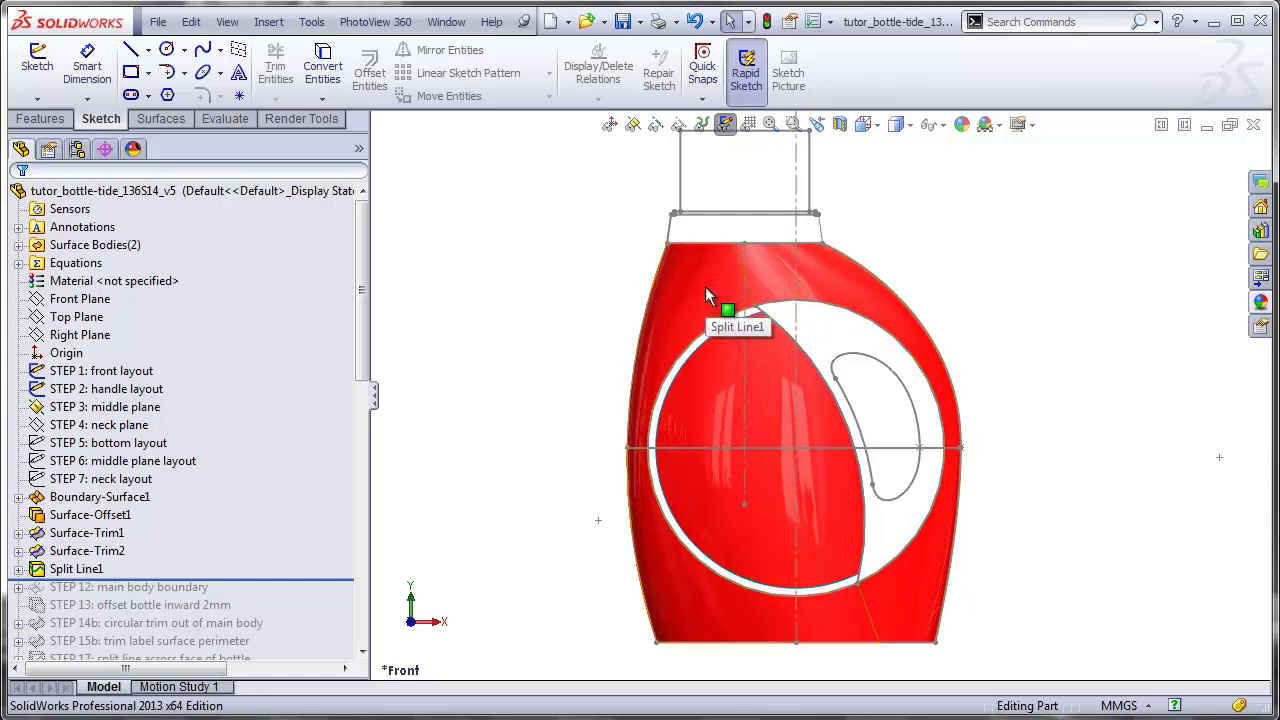
{"action": "key", "text": "Escape"}
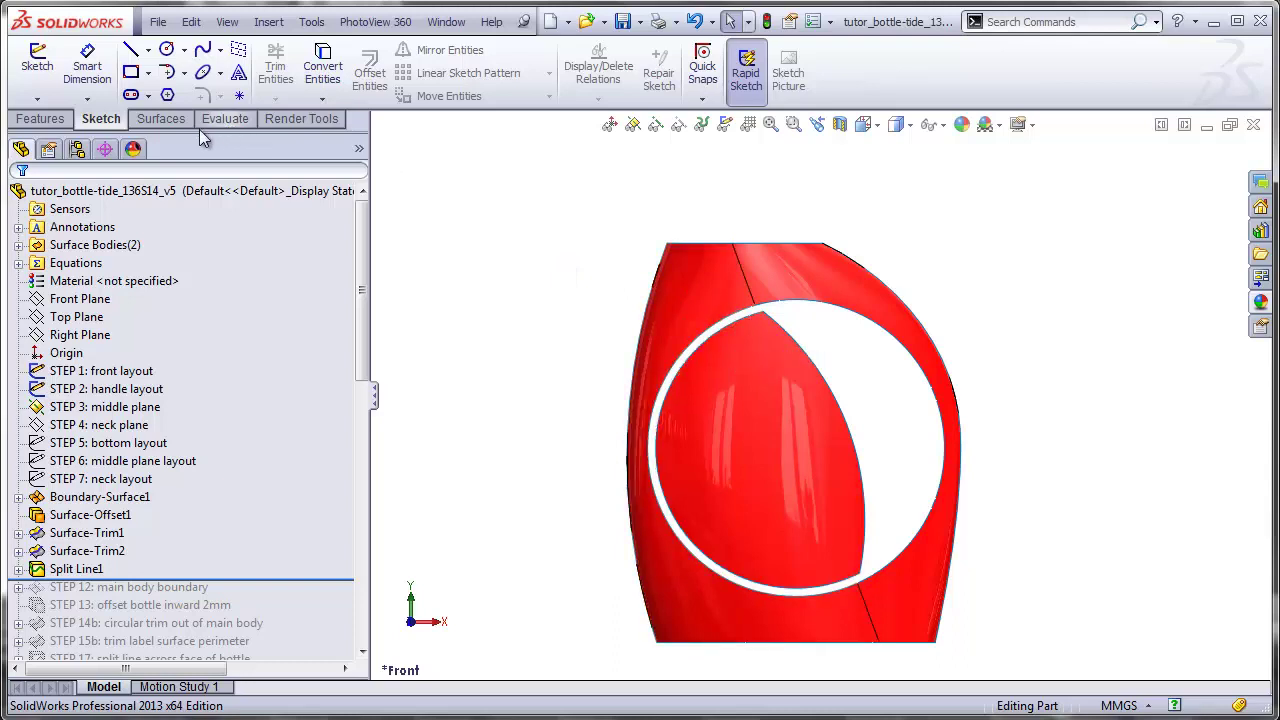
- Start a boundary surface using the label surface's edge and the opposite gap edge as profiles
{"action": "left_click", "coordinate": [169, 117]}
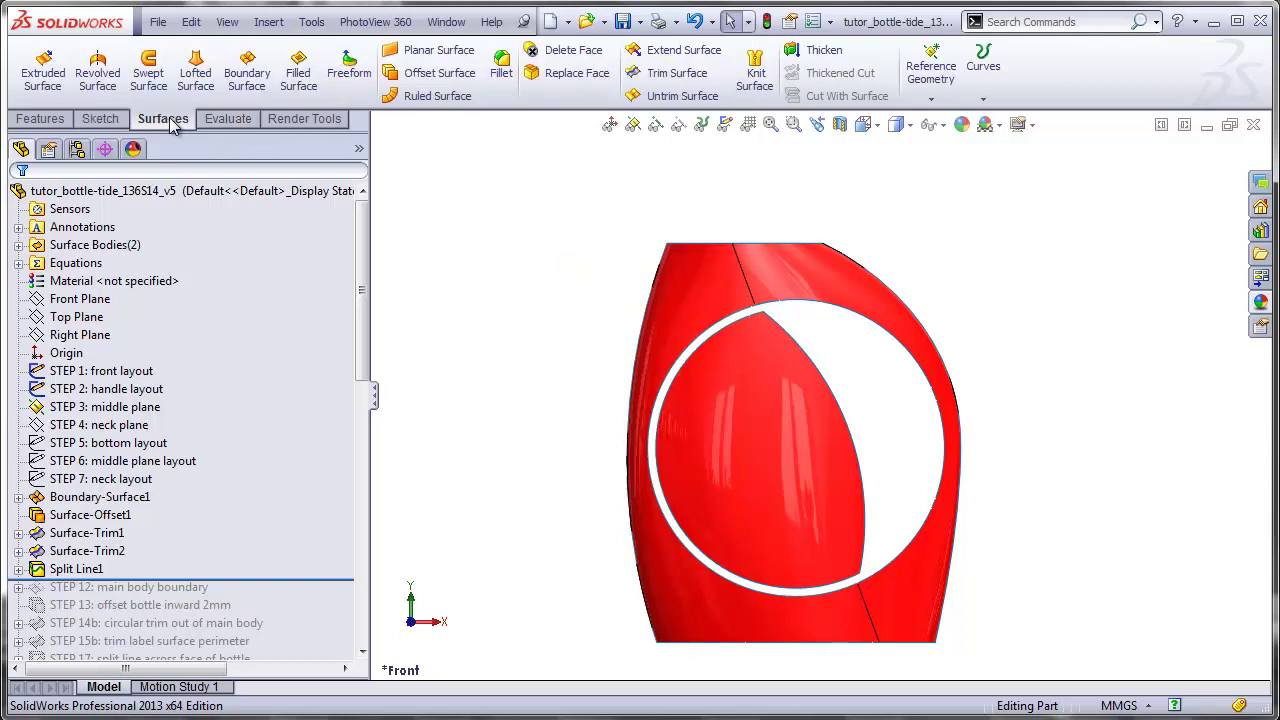
{"action": "left_click", "coordinate": [256, 80]}
{"action": "scroll", "coordinate": [731, 311], "scroll_direction": "down", "scroll_amount": 5}
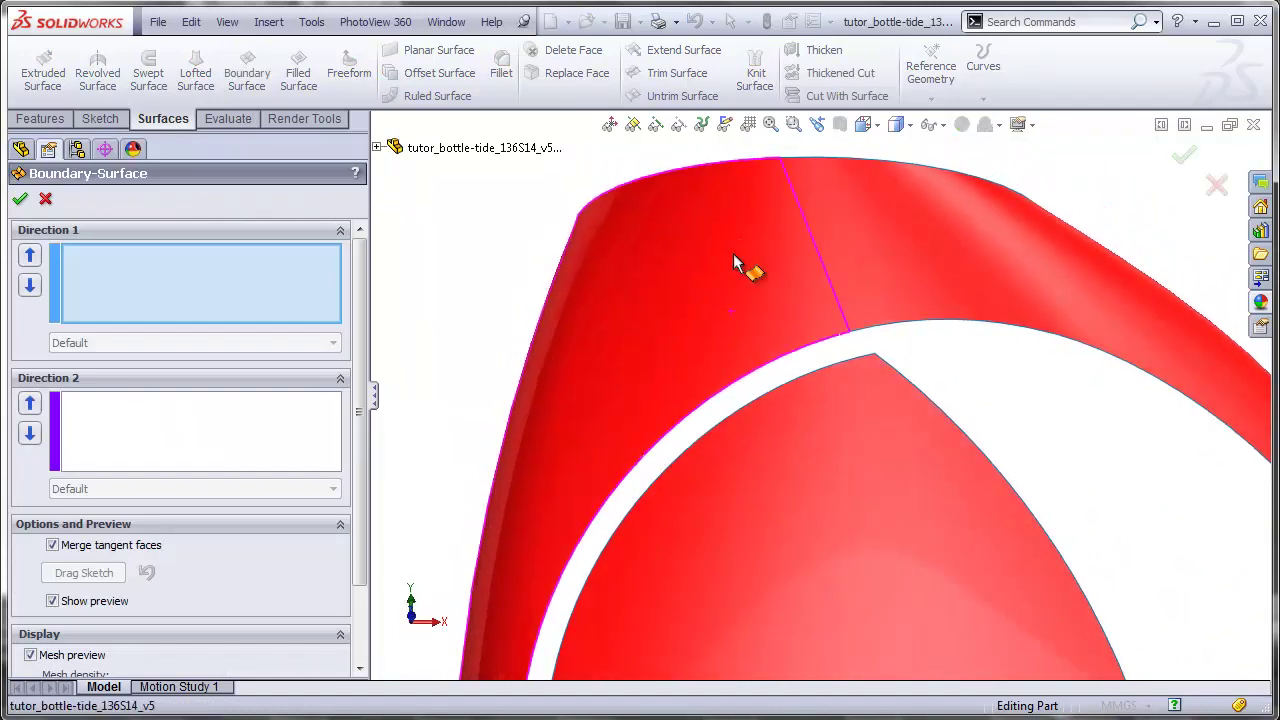
{"action": "left_click", "coordinate": [841, 372]}
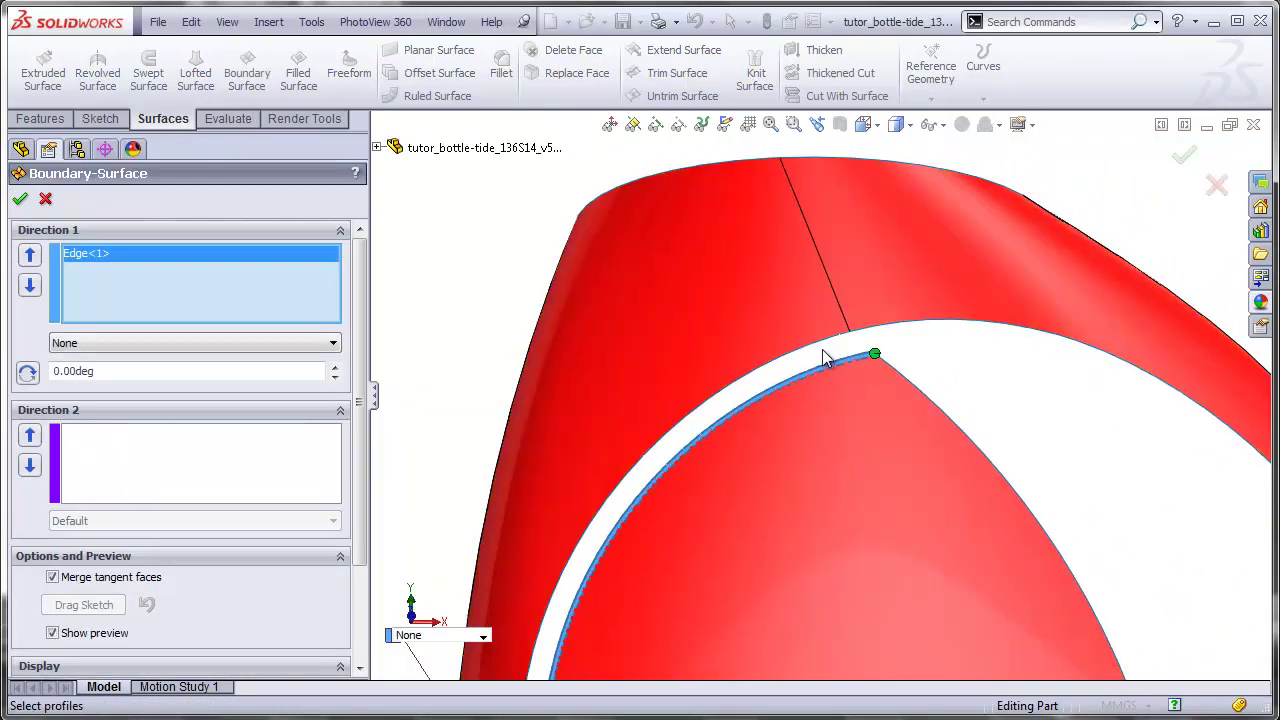
{"action": "left_click", "coordinate": [829, 348]}
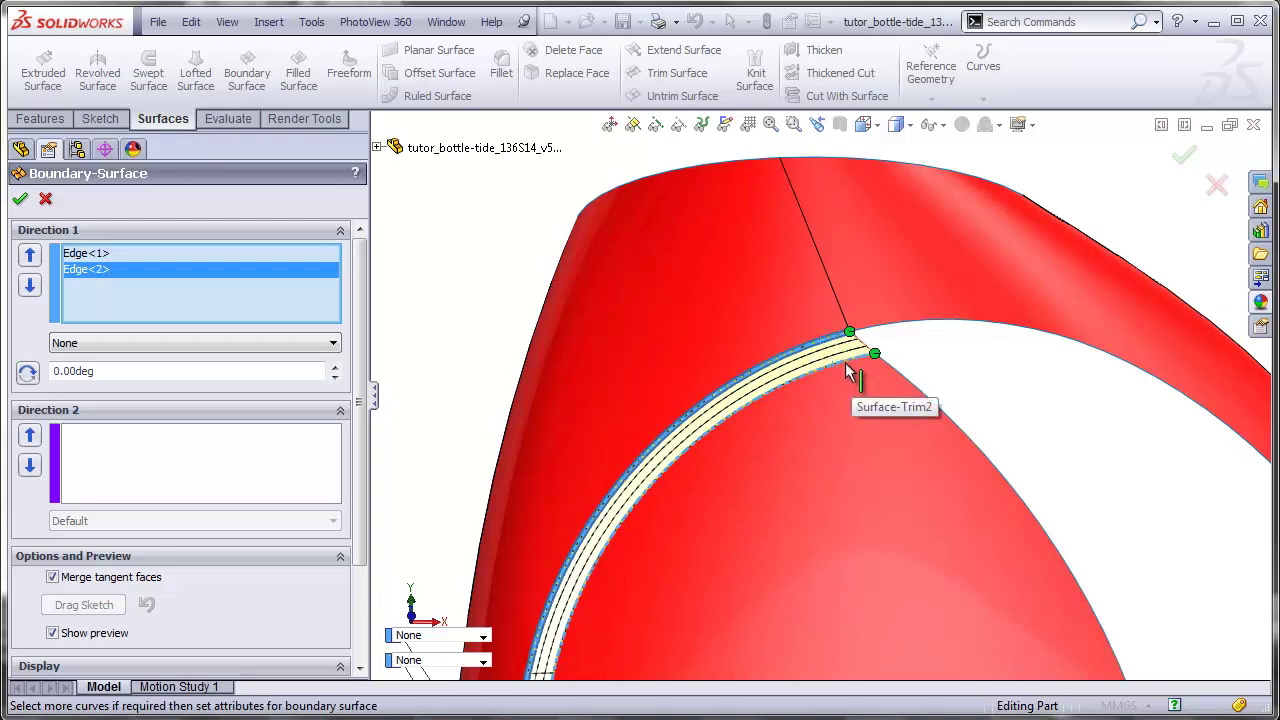
- Set Tangency To Face on the first edge only, with none on the second, and accept Boundary-Surface2
{"action": "left_click", "coordinate": [334, 343]}
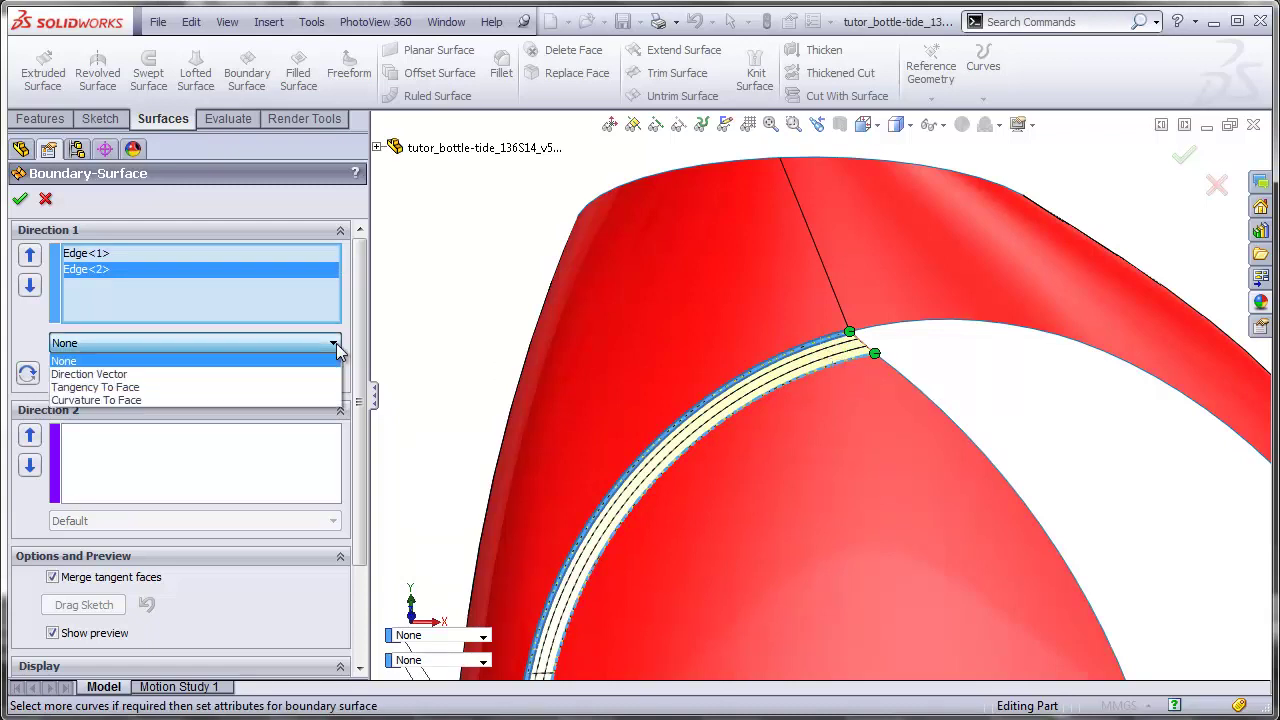
{"action": "left_click", "coordinate": [222, 389]}
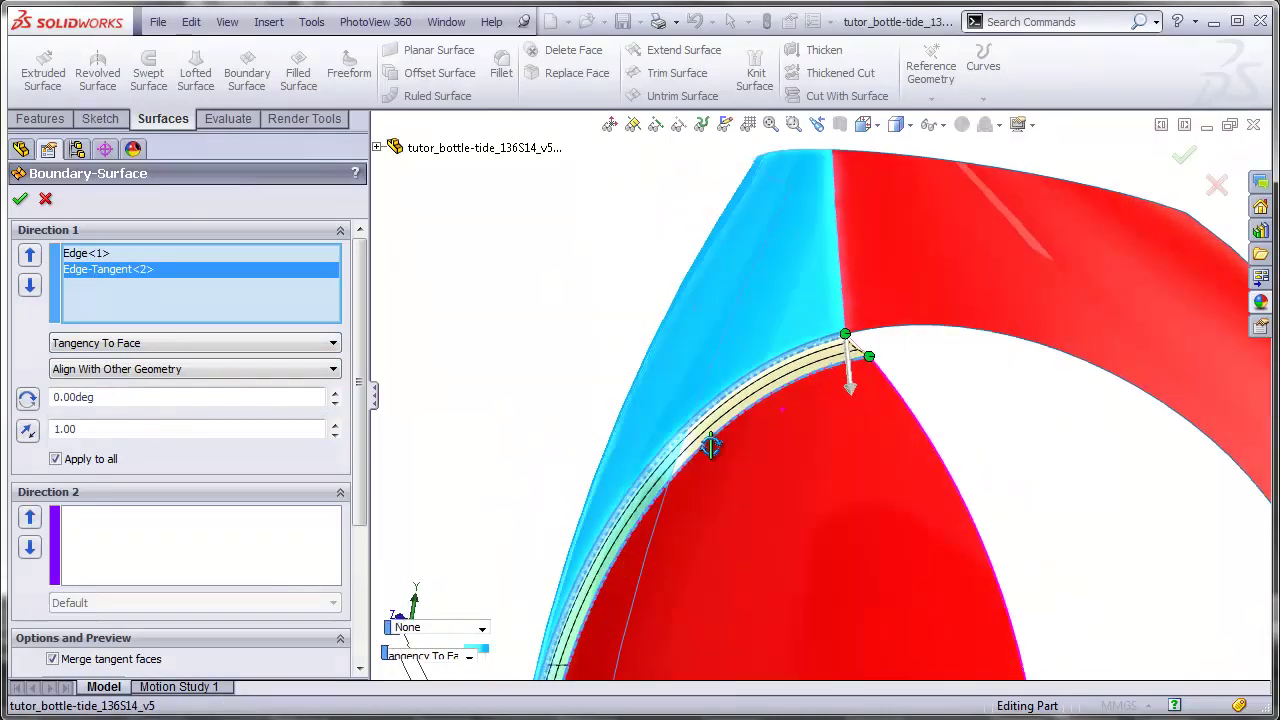
{"action": "middle_click_drag", "start_coordinate": [710, 447], "coordinate": [775, 343]}
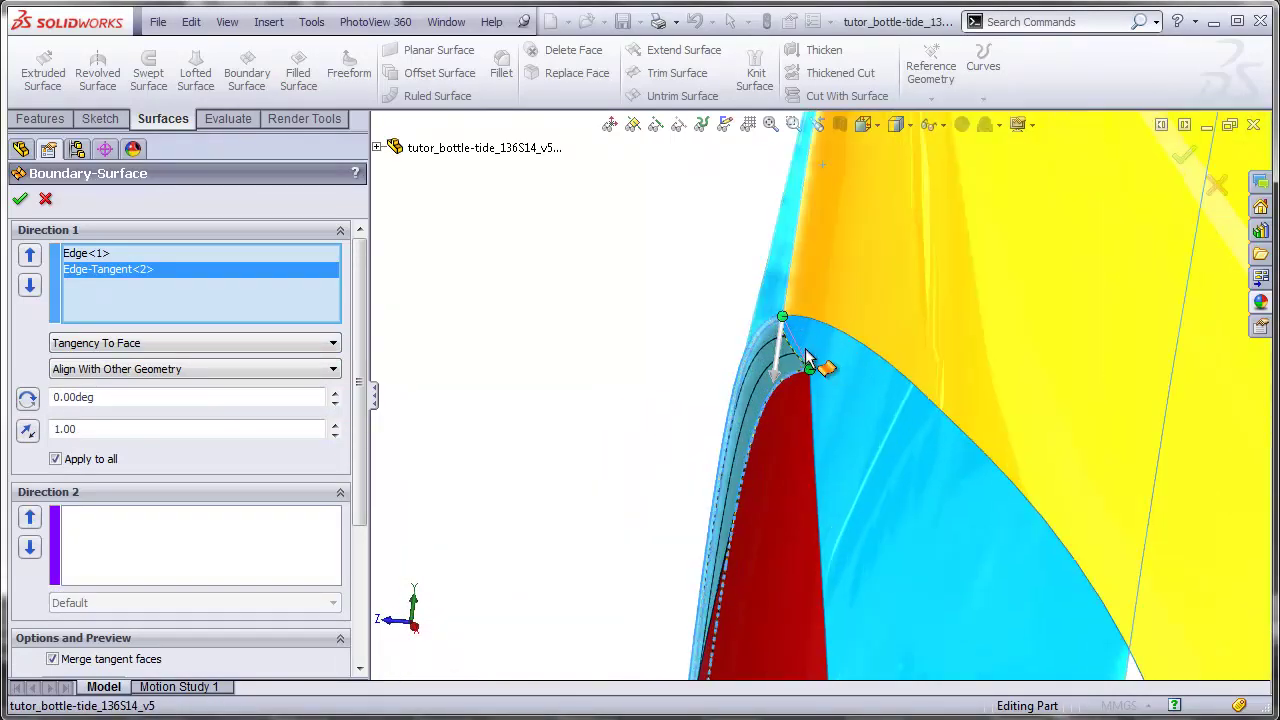
{"action": "scroll", "coordinate": [795, 350], "scroll_direction": "down", "scroll_amount": 2}
{"action": "right_click", "coordinate": [171, 270]}
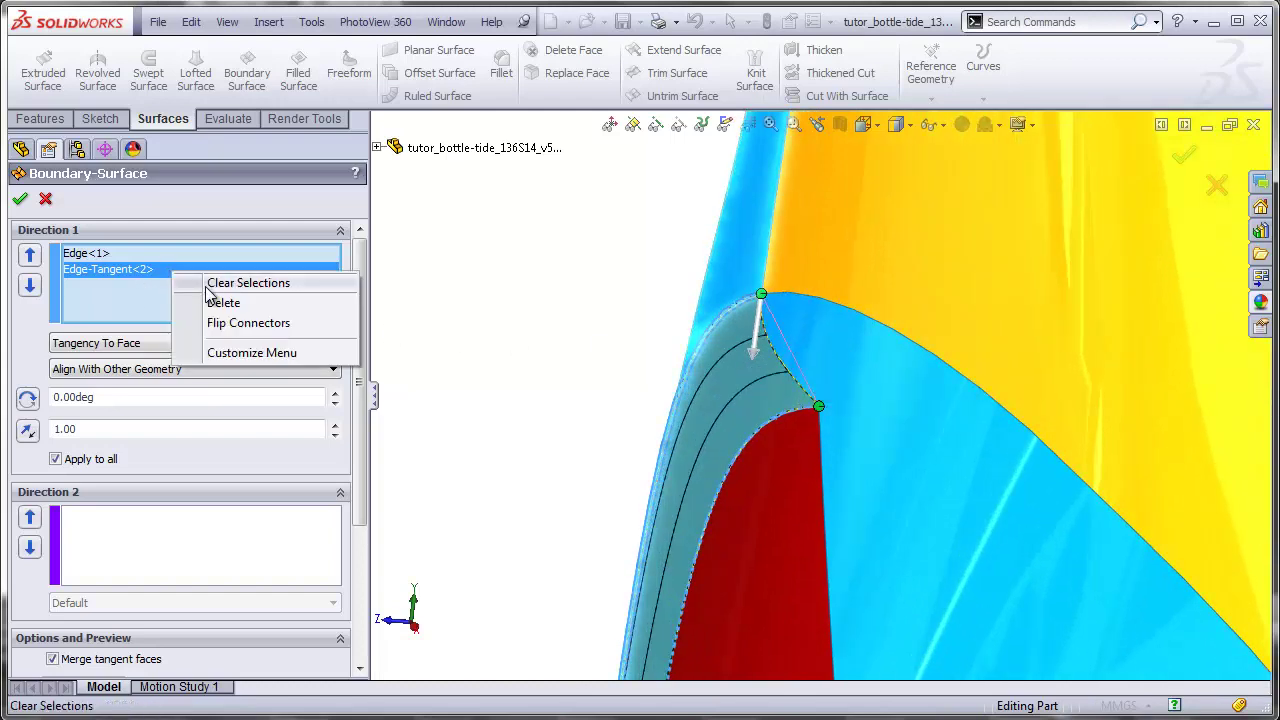
{"action": "left_click", "coordinate": [159, 342]}
{"action": "left_click", "coordinate": [140, 362]}
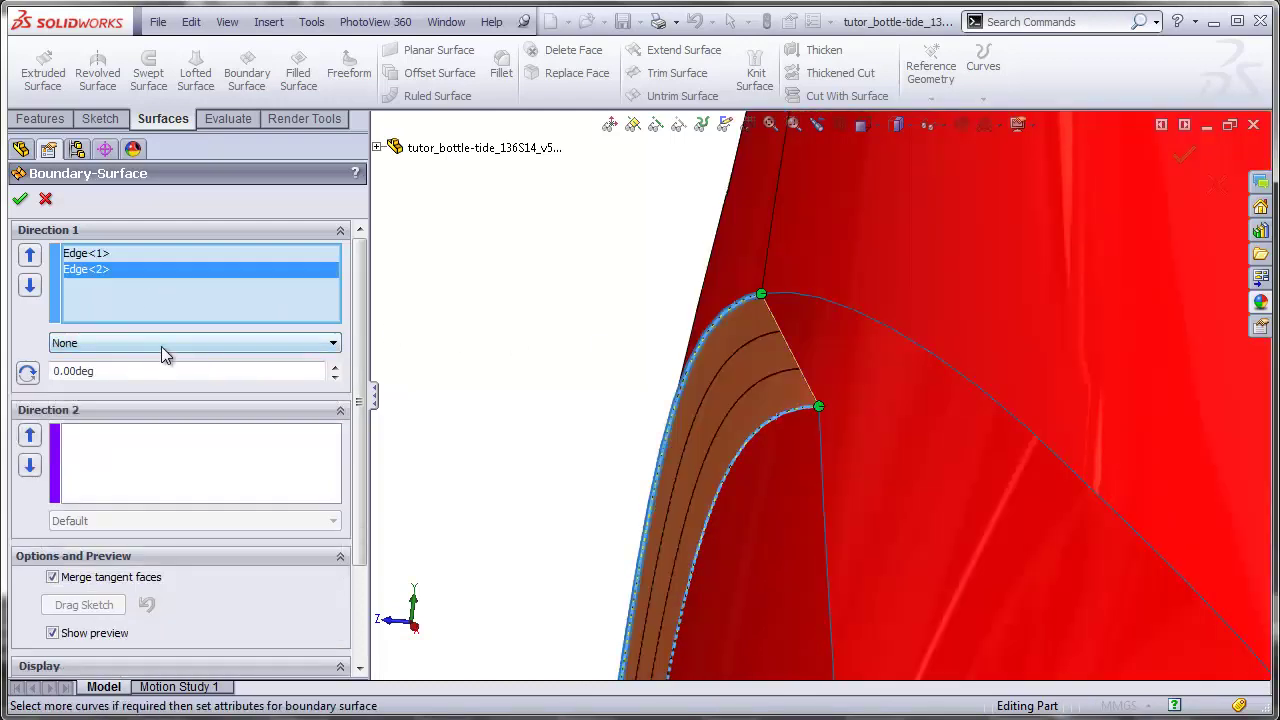
{"action": "left_click", "coordinate": [95, 256]}
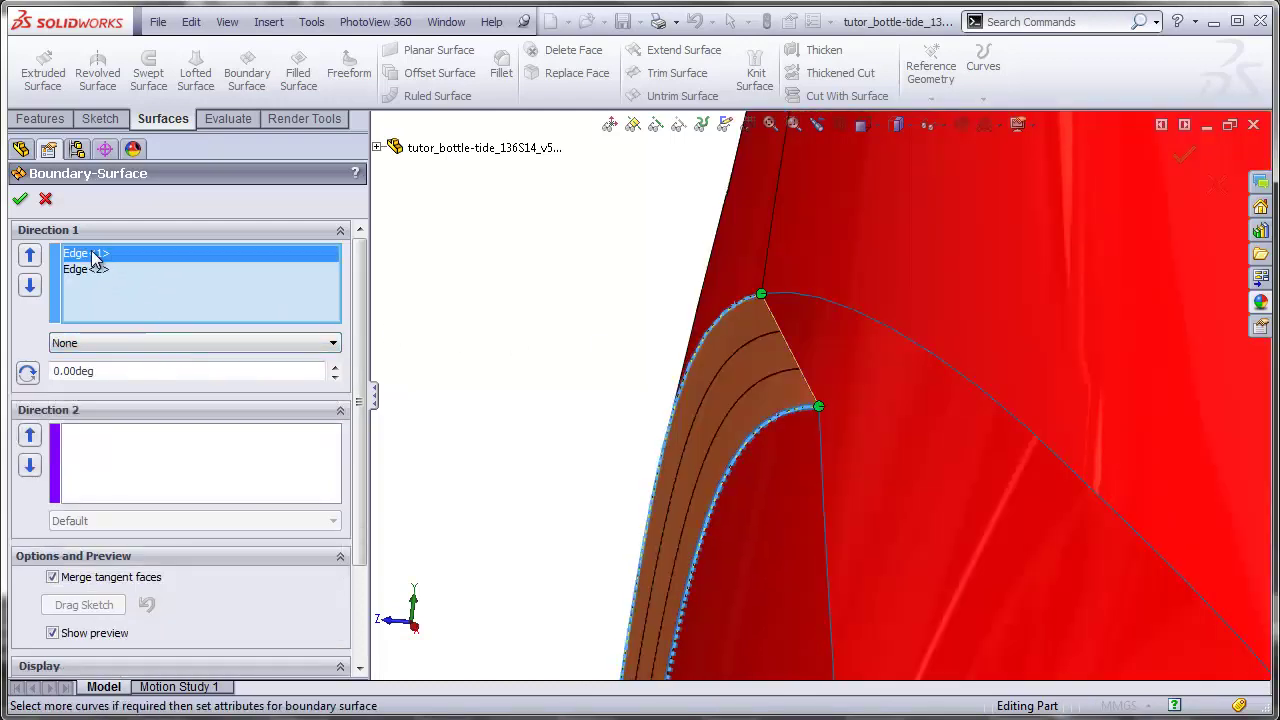
{"action": "left_click", "coordinate": [128, 345]}
{"action": "left_click", "coordinate": [140, 387]}
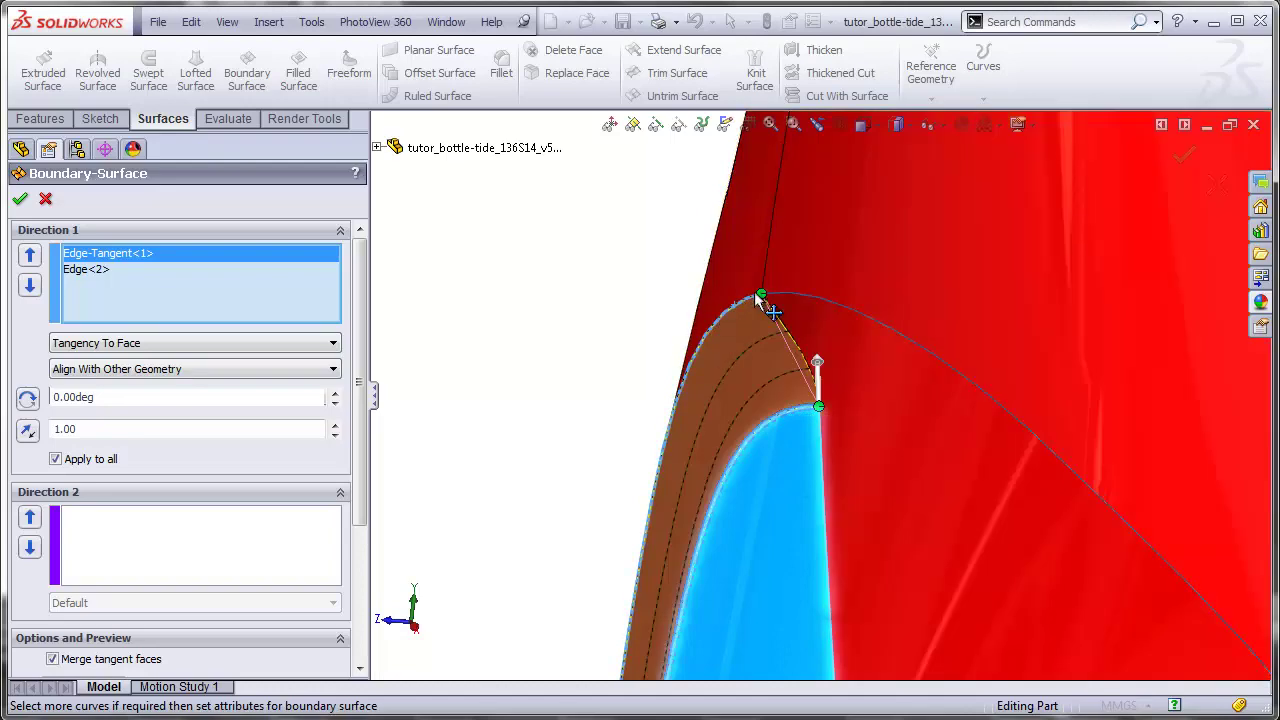
{"action": "left_click", "coordinate": [19, 198]}
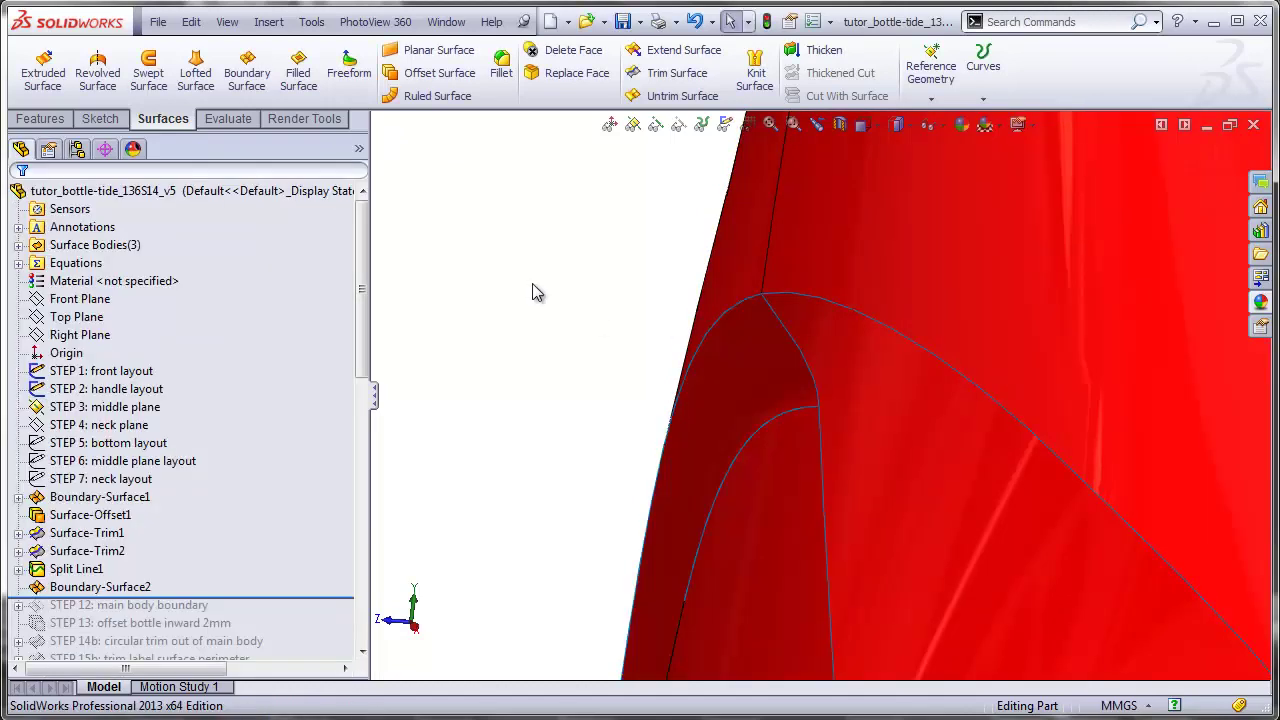
- Edit Boundary-Surface2 so its first edge uses Curvature To Face instead of tangency
{"action": "right_click", "coordinate": [100, 587]}
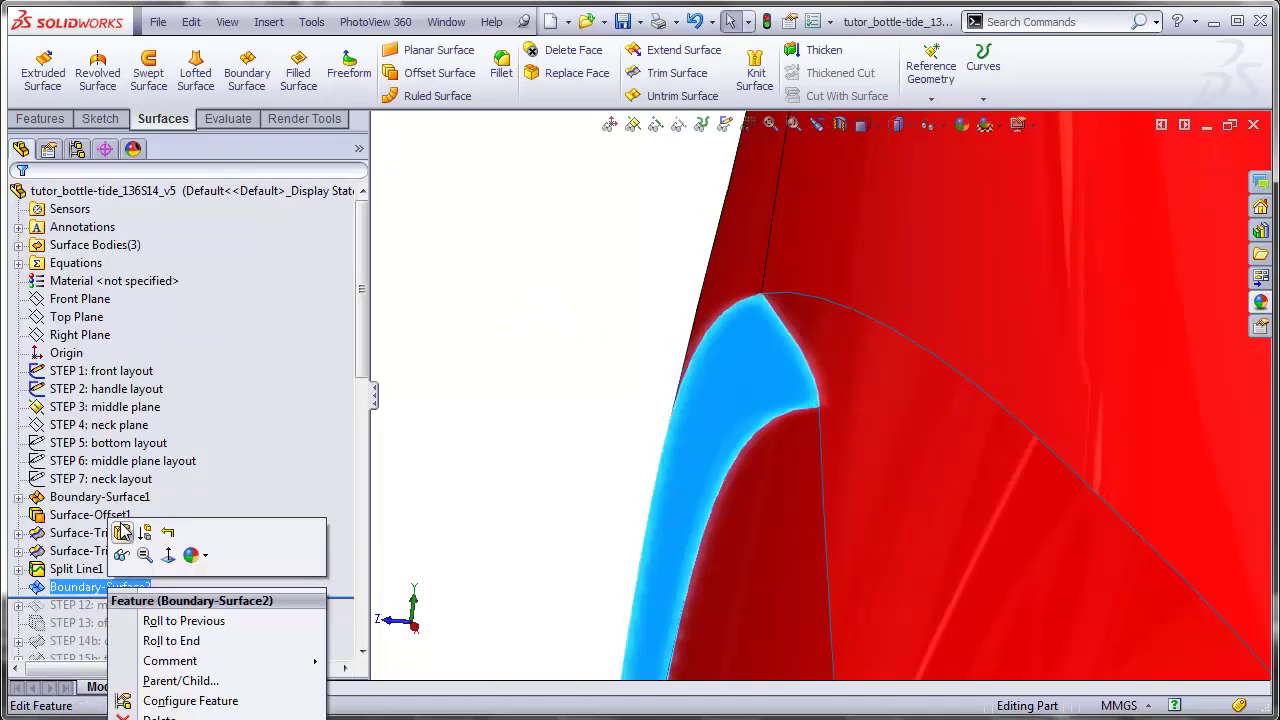
{"action": "left_click", "coordinate": [121, 530]}
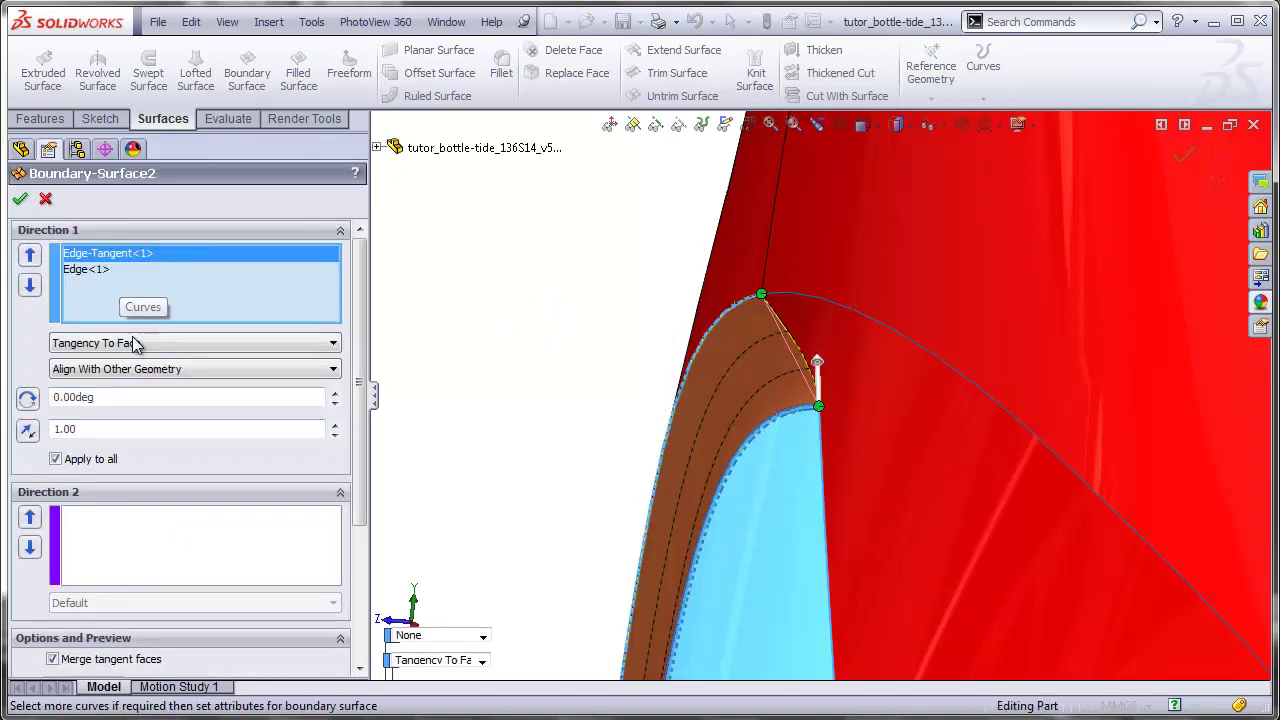
{"action": "left_click", "coordinate": [139, 345]}
{"action": "left_click", "coordinate": [133, 400]}
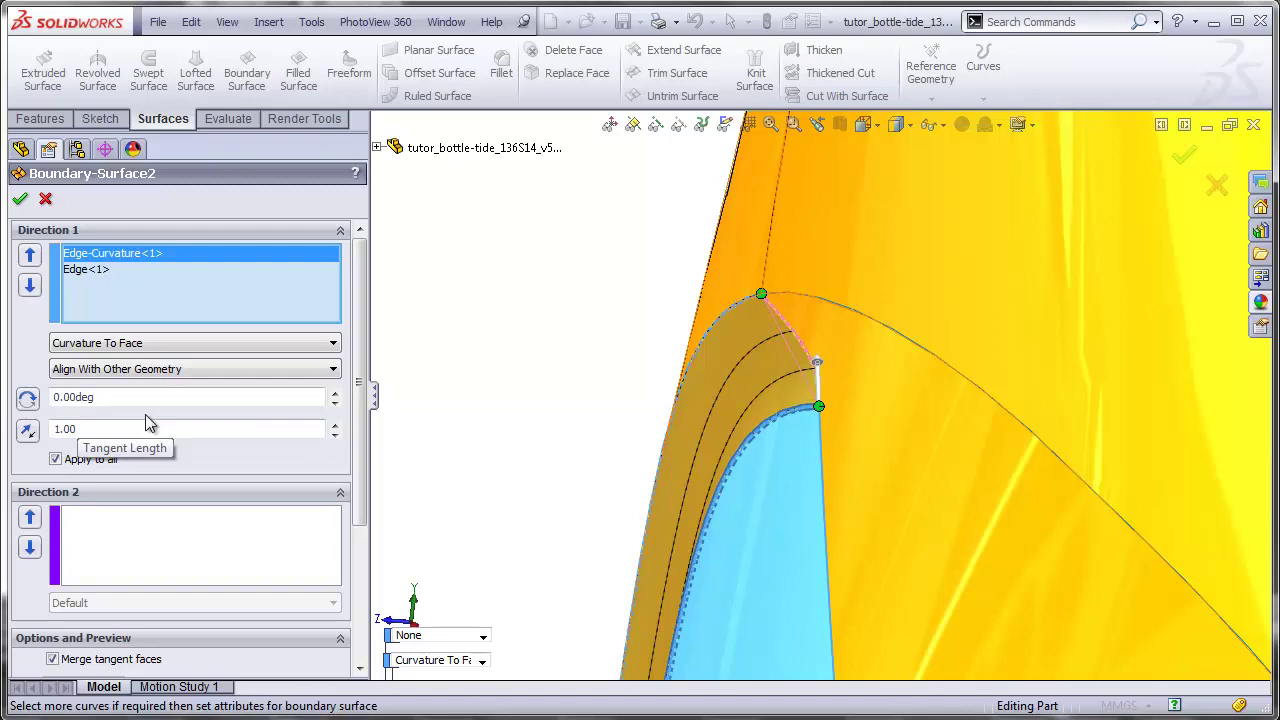
{"action": "key", "text": "Return"}
- Switch the view to the Front orientation
{"action": "left_click", "coordinate": [862, 124]}
{"action": "left_click", "coordinate": [889, 199]}
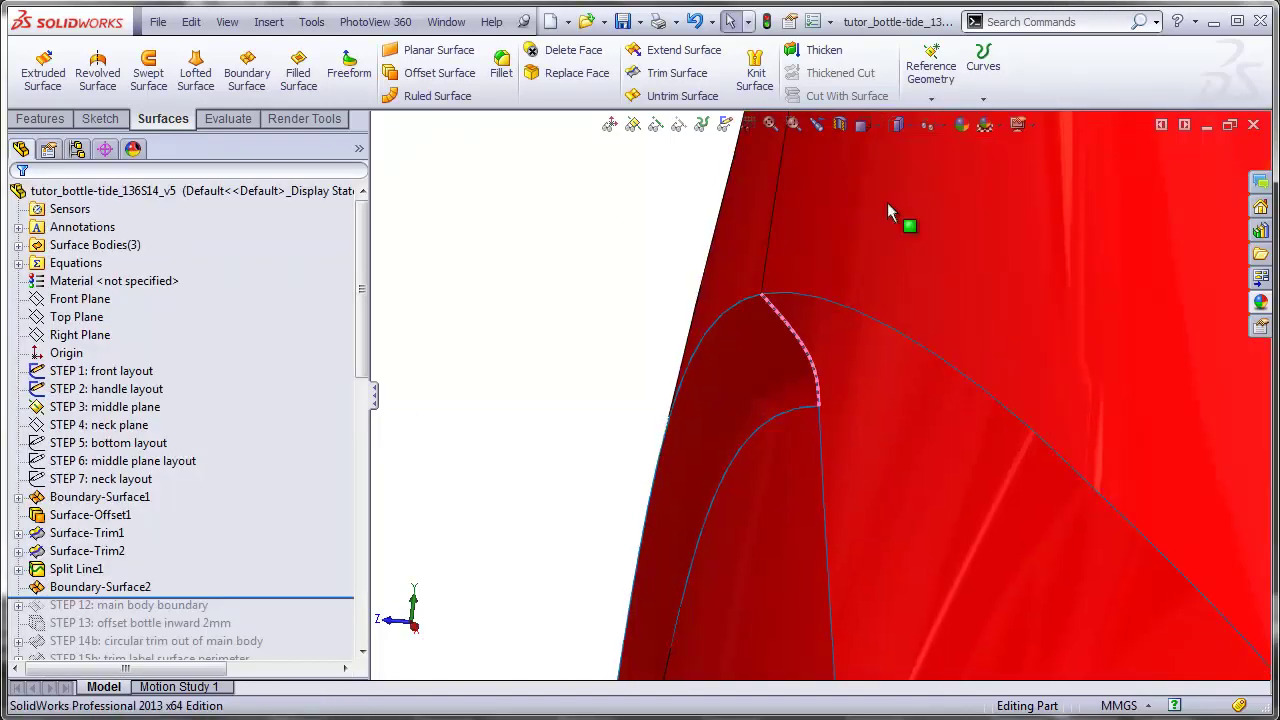
{"action": "scroll", "coordinate": [869, 522], "scroll_direction": "down", "scroll_amount": 3}
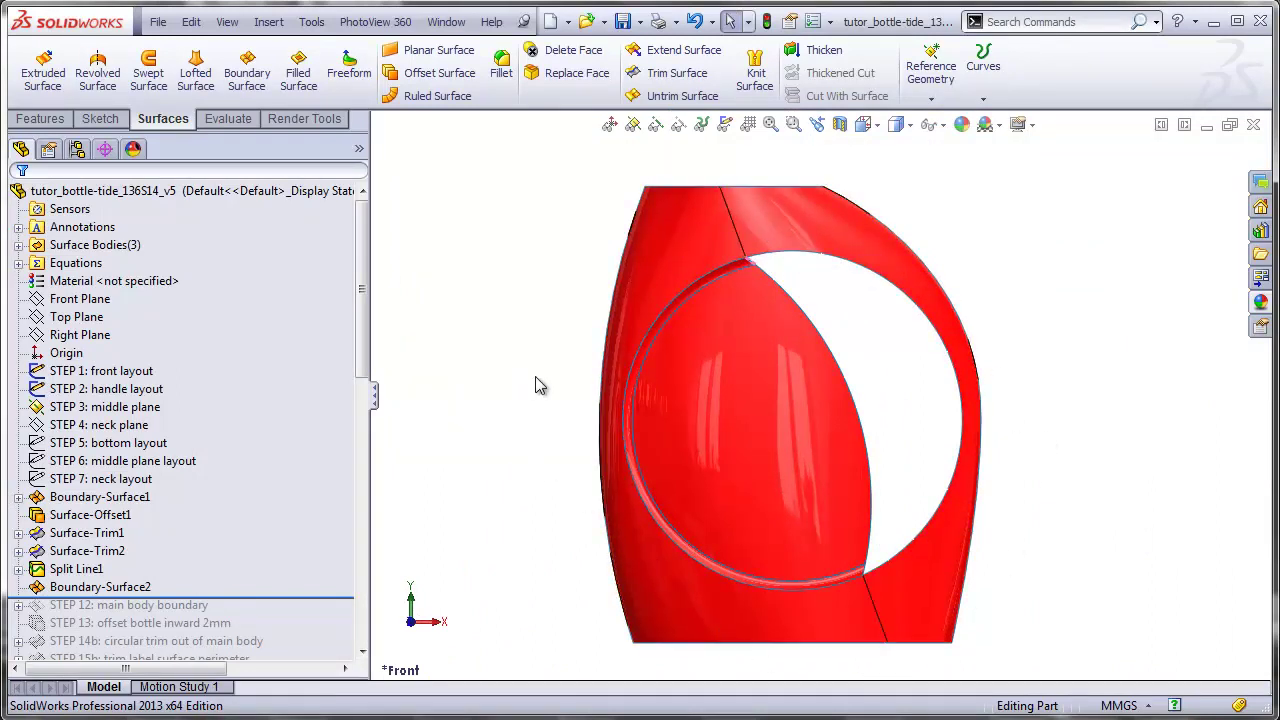
- Knit Split Line1, Boundary-Surface2 and Surface-Trim2 into a single Surface-Knit1 body
{"action": "left_click", "coordinate": [755, 72]}
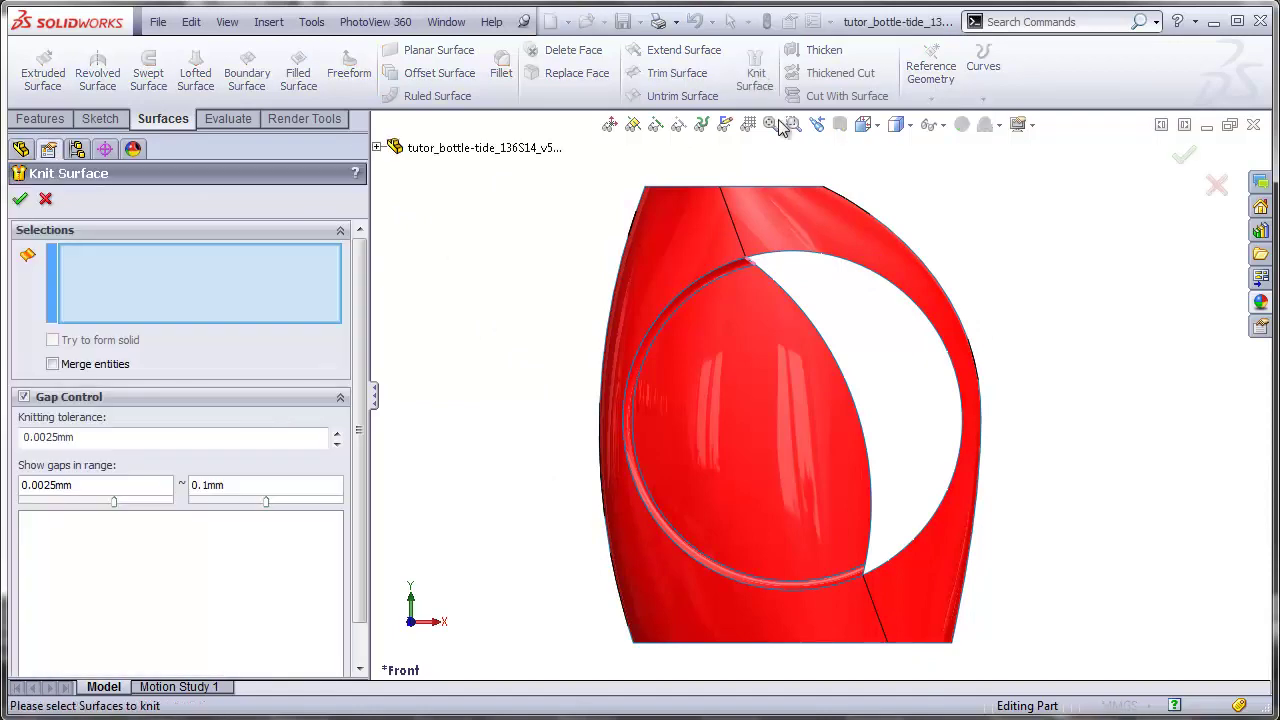
{"action": "left_click", "coordinate": [693, 232]}
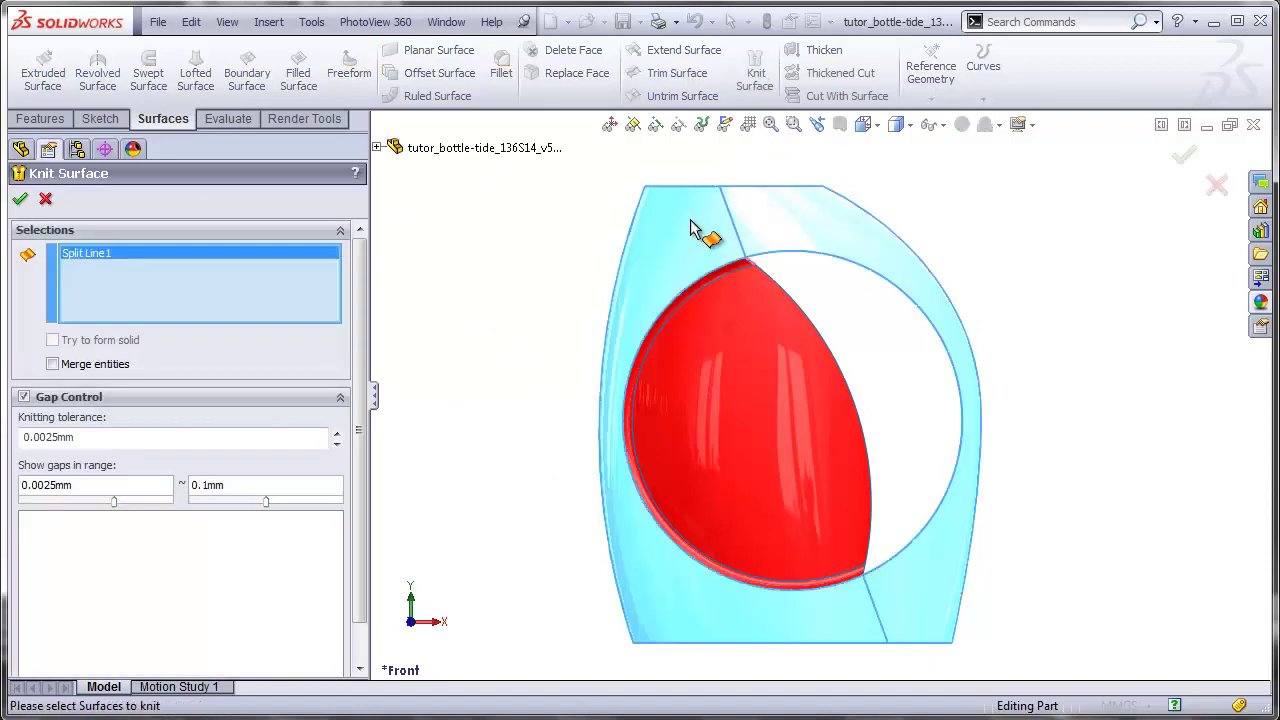
{"action": "scroll", "coordinate": [740, 306], "scroll_direction": "down", "scroll_amount": 4}
{"action": "left_click", "coordinate": [729, 280]}
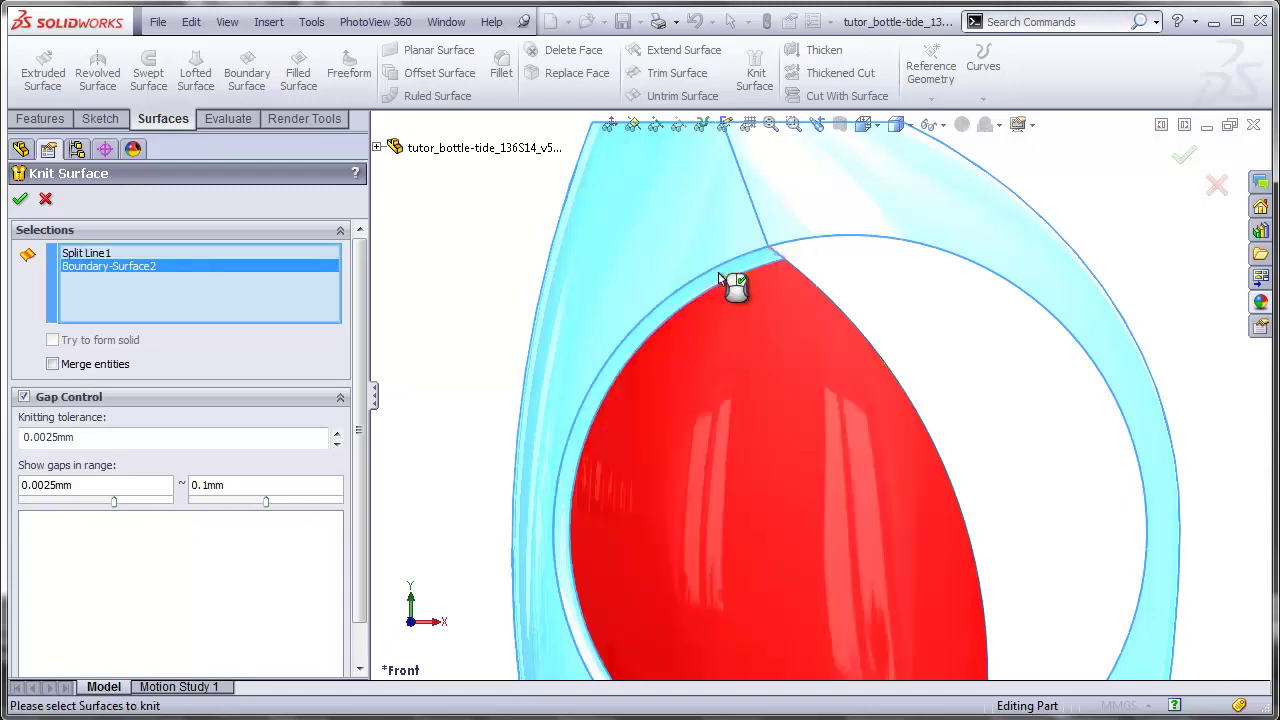
{"action": "left_click", "coordinate": [20, 198]}
{"action": "scroll", "coordinate": [840, 492], "scroll_direction": "up", "scroll_amount": 5}
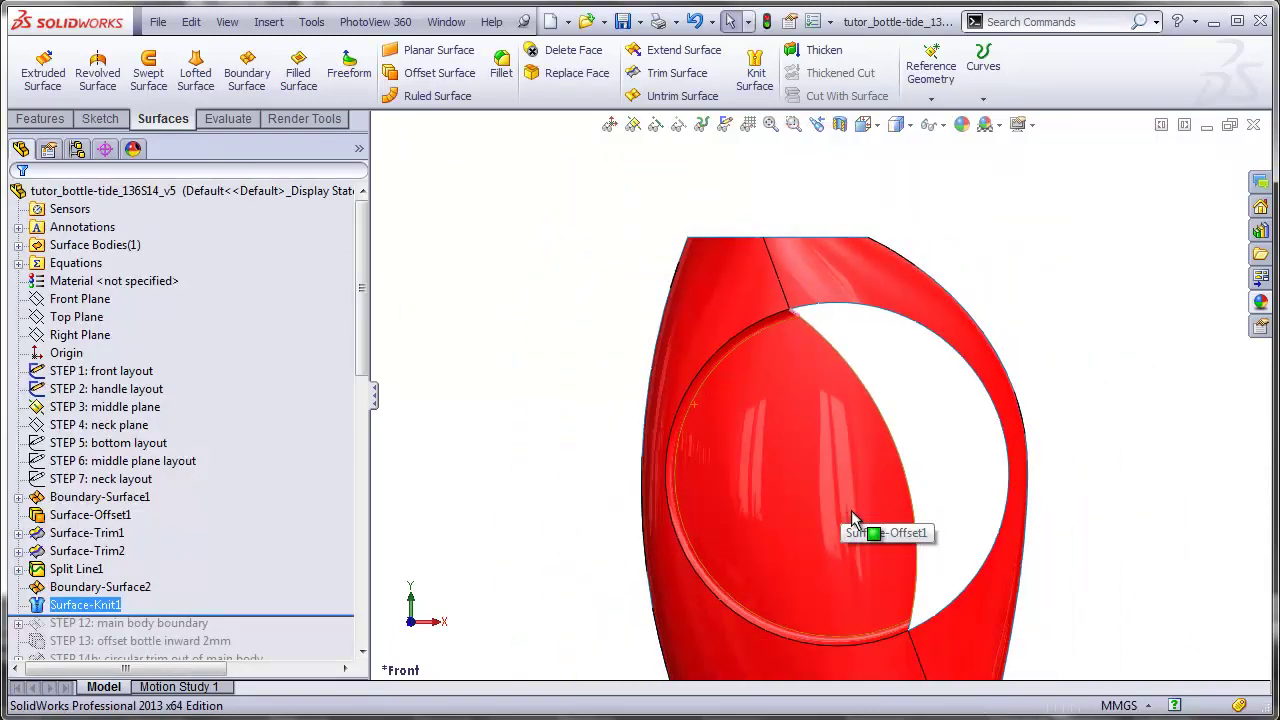
{"action": "middle_click_drag", "start_coordinate": [981, 456], "coordinate": [935, 480]}
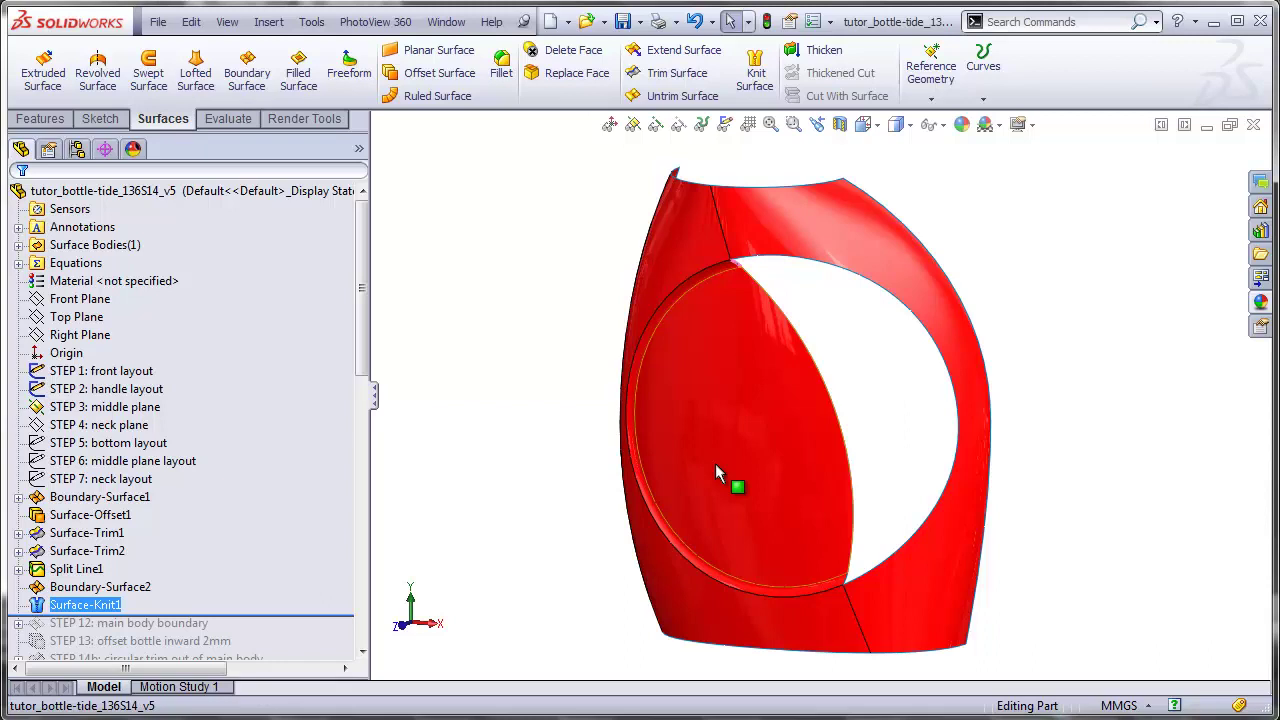
{"action": "left_click", "coordinate": [120, 462]}
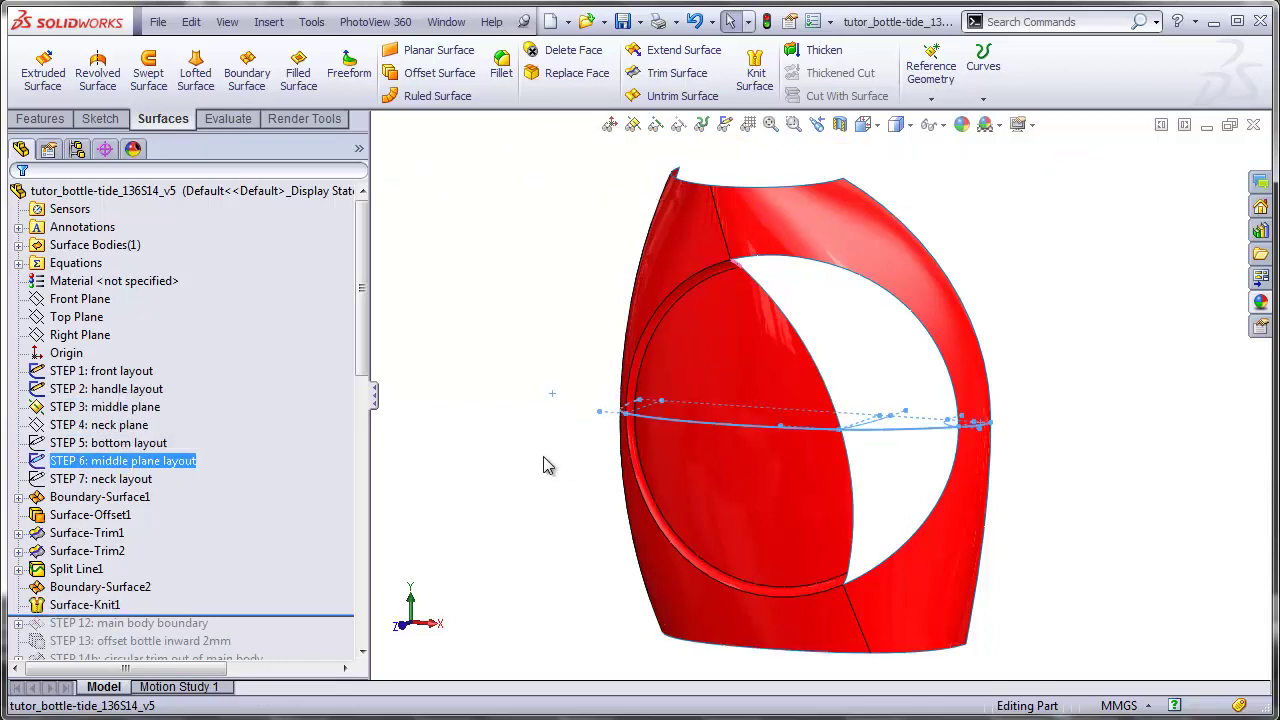